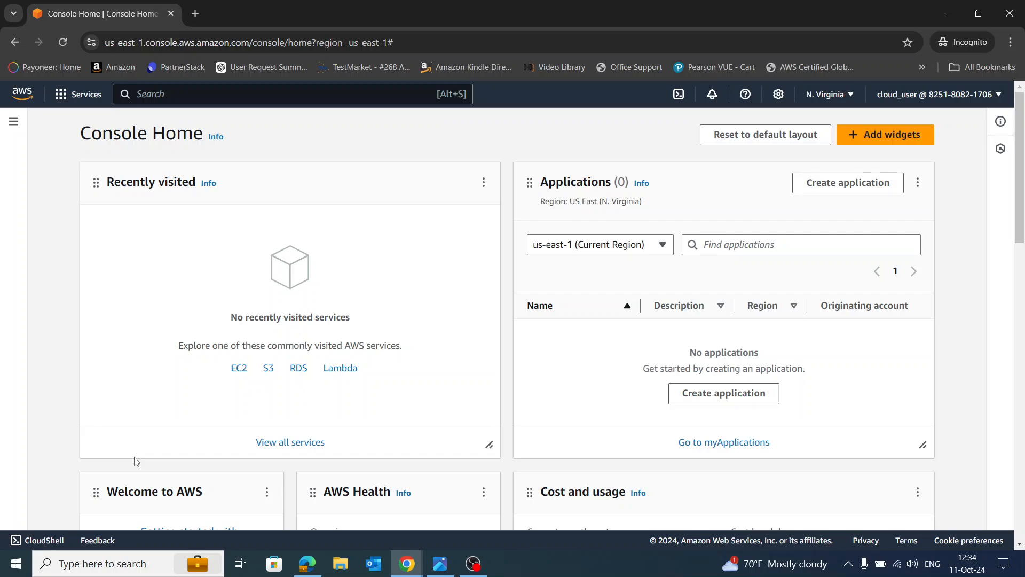
Open the EC2 console and view its Instances page
left_click(228, 93)
type("EC2")
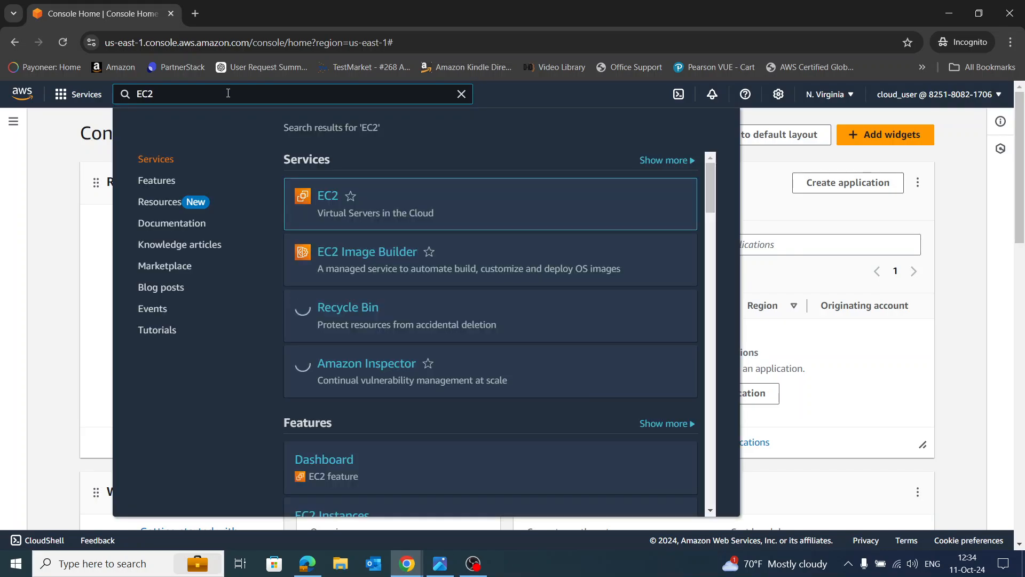
key("Return")
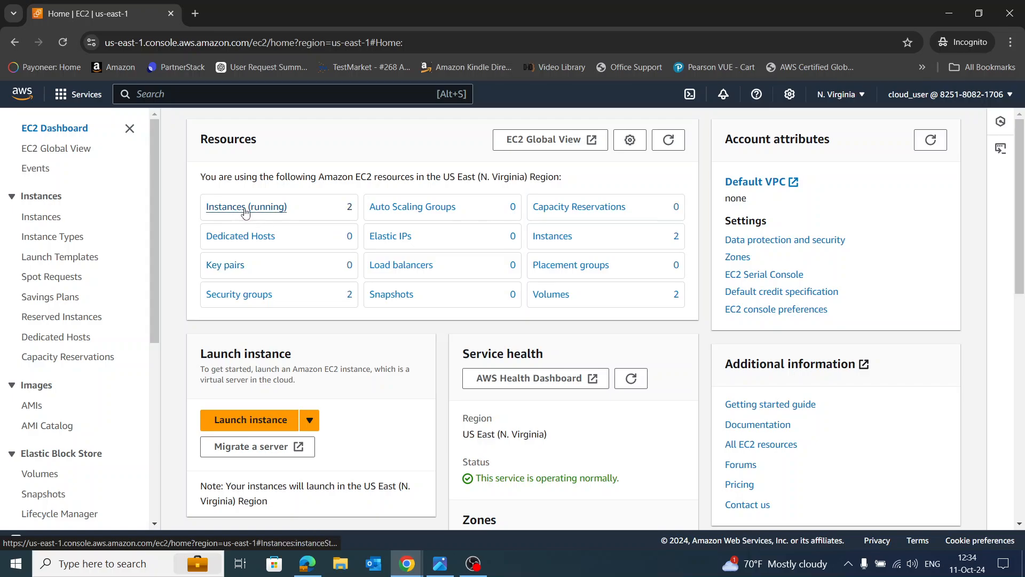
left_click(246, 210)
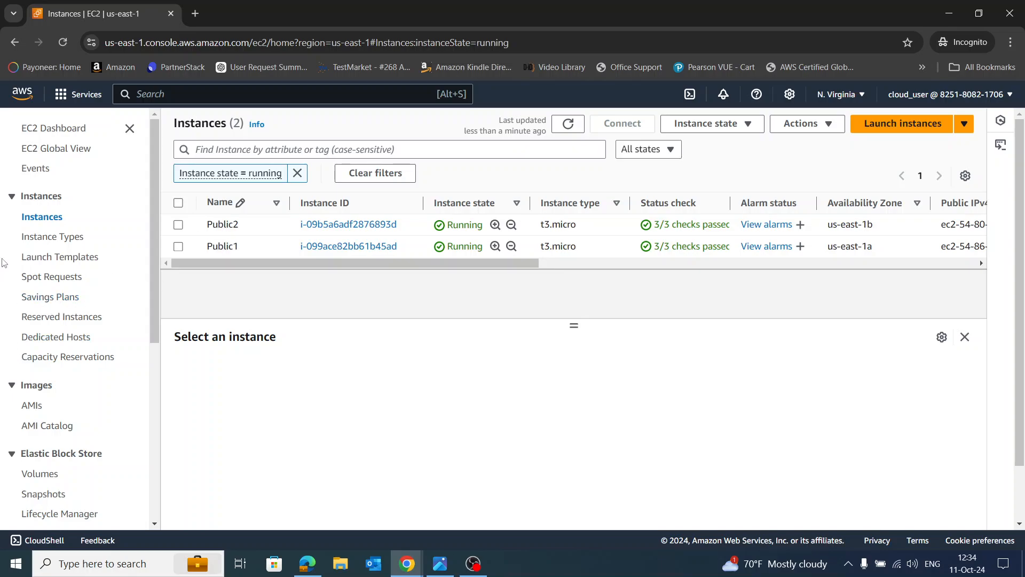
Go to Load Balancers and start creating a new load balancer
scroll(81, 292, "down", 6)
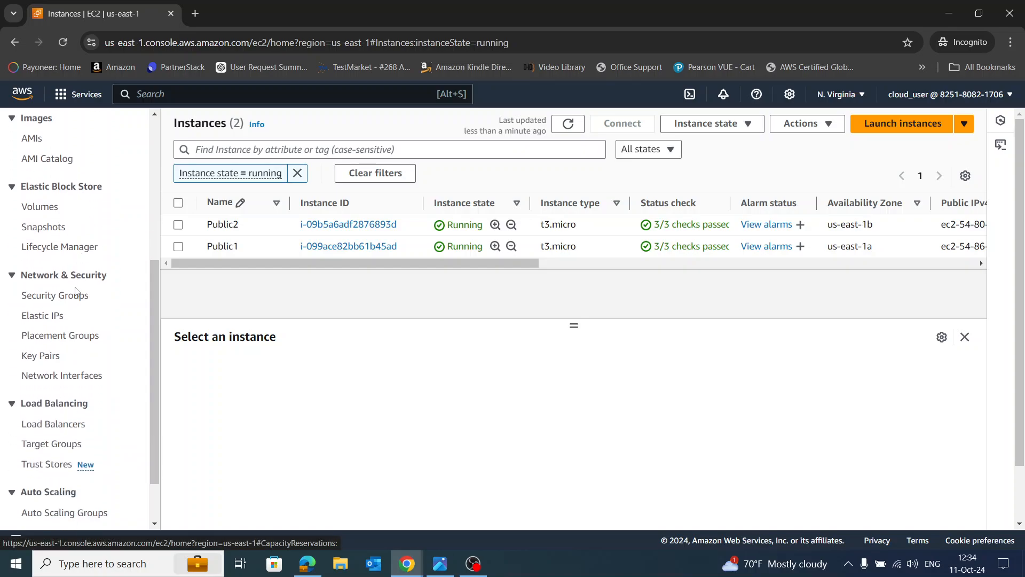
left_click(55, 363)
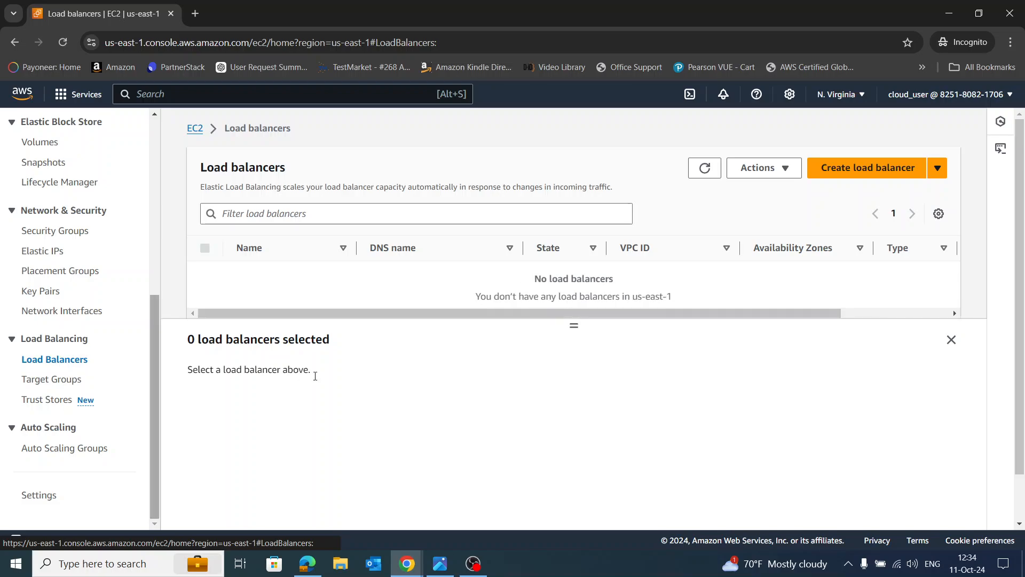
left_click(872, 174)
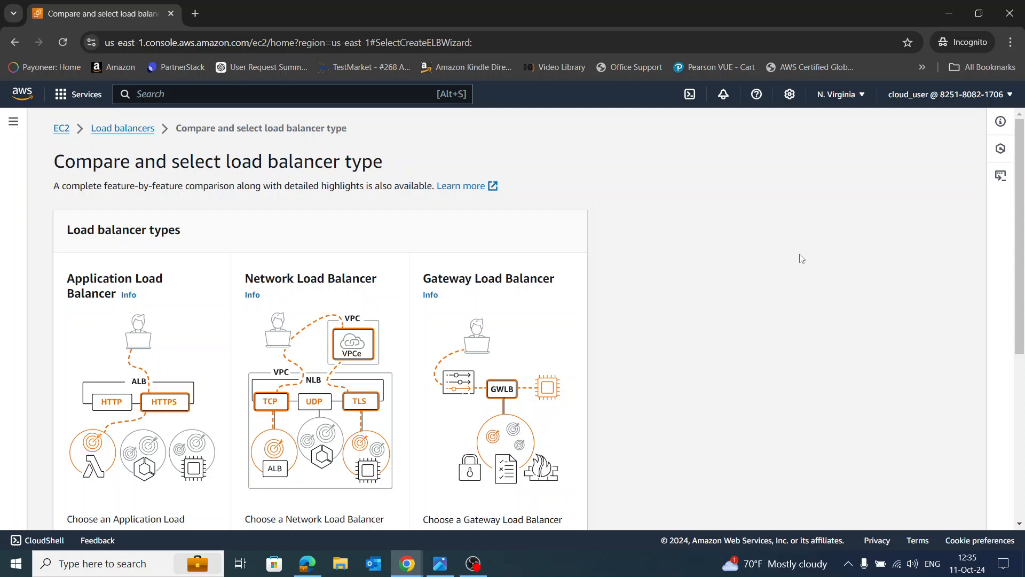
scroll(208, 287, "down", 3)
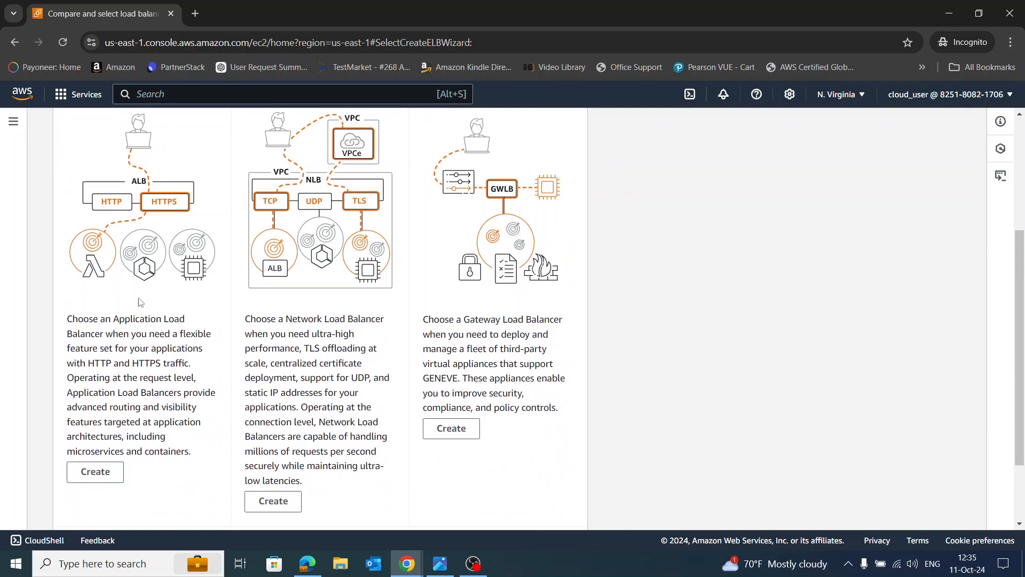
Choose Application Load Balancer and name it ALB1, keeping Internet-facing and IPv4
left_click(96, 473)
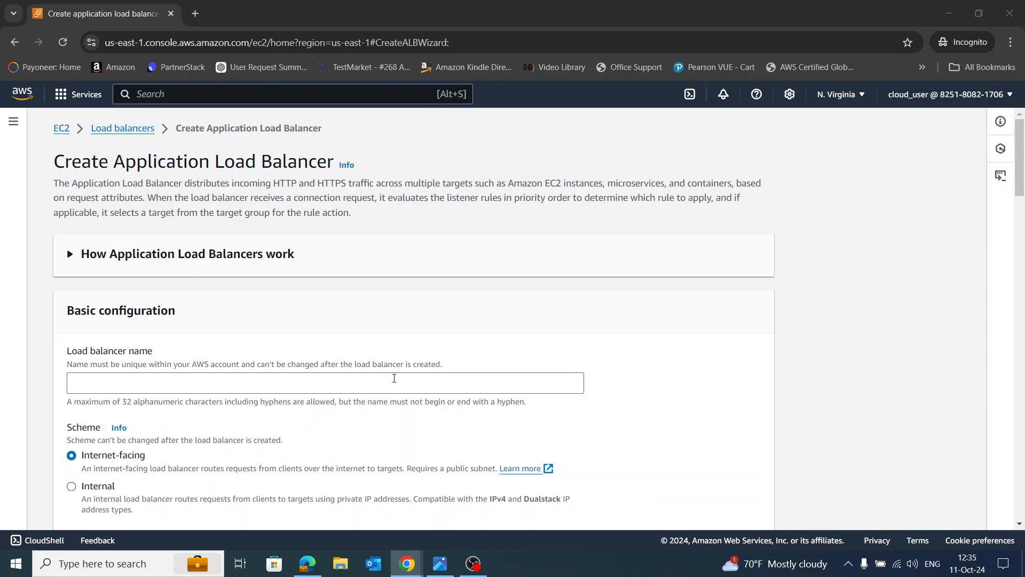
left_click(263, 387)
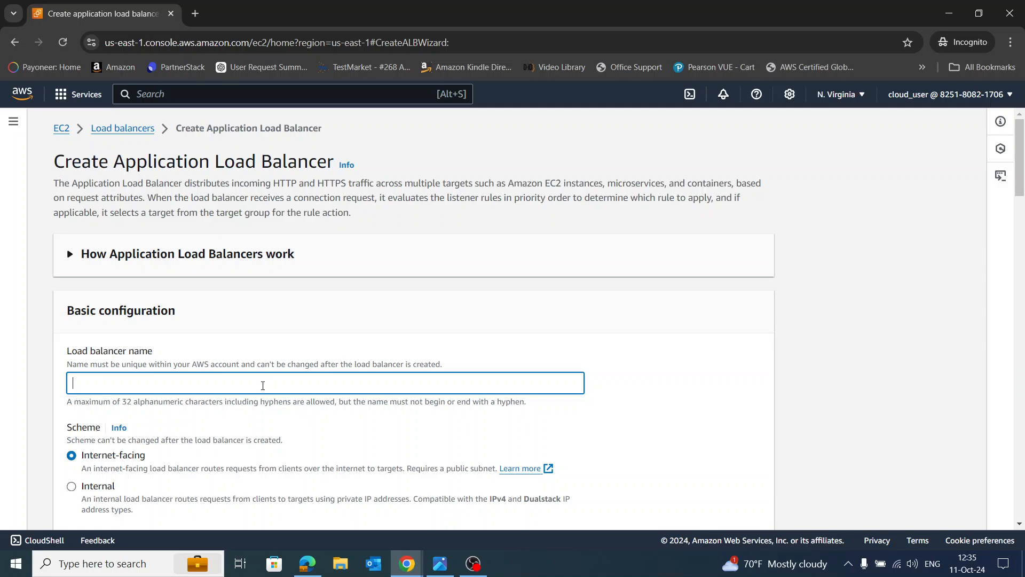
key("BackSpace")
key("ctrl+a")
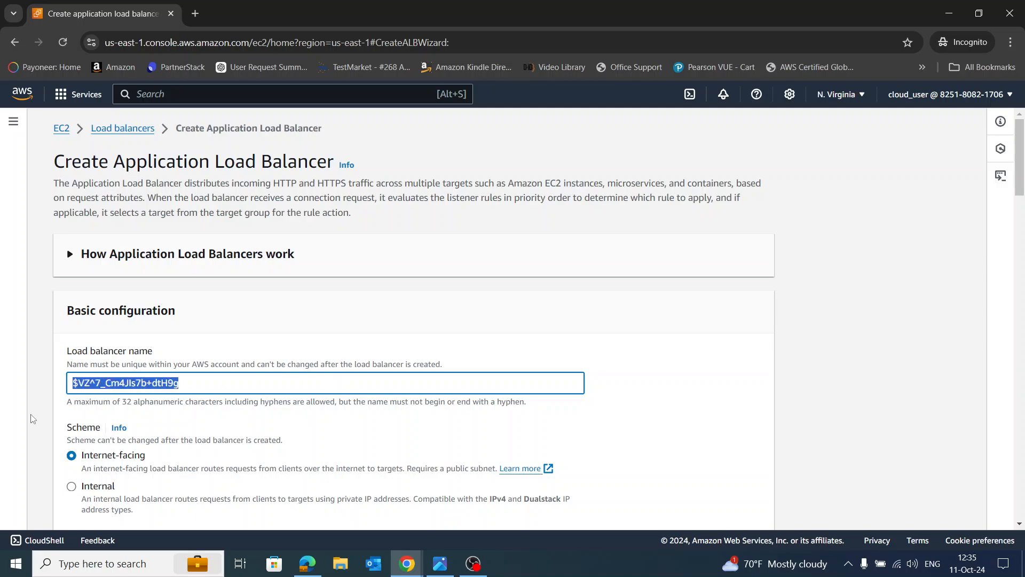
key("BackSpace")
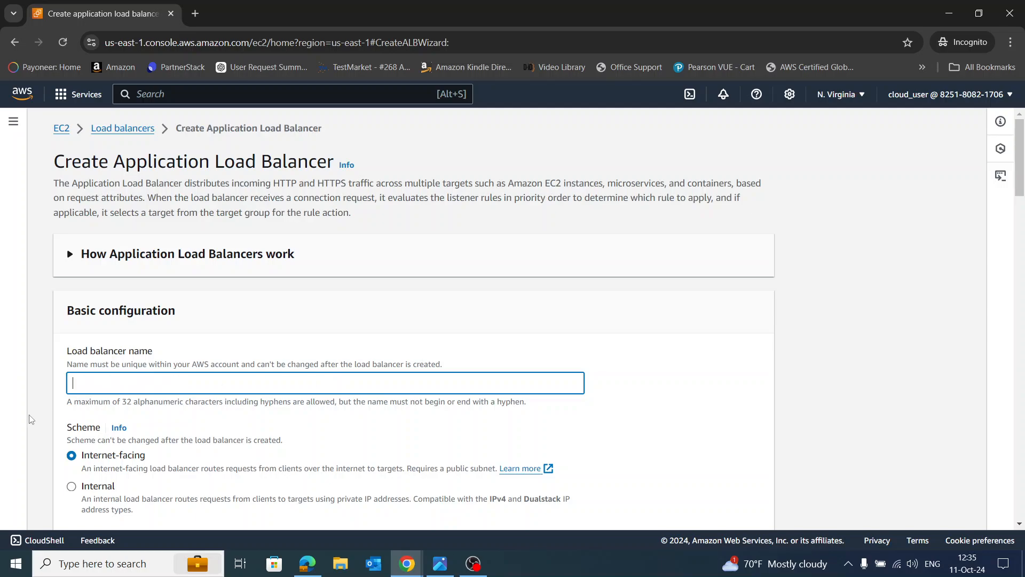
left_click(681, 383)
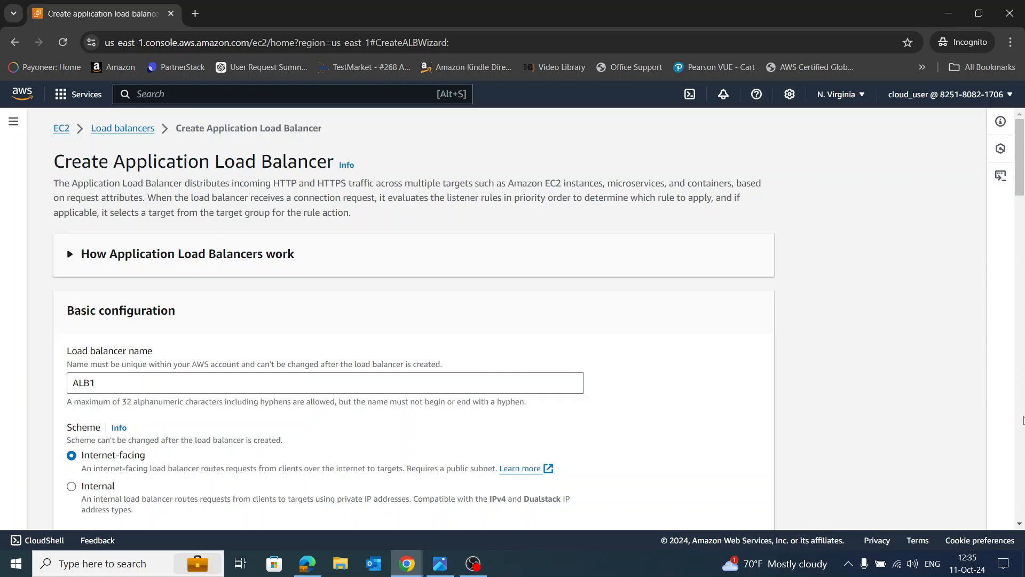
scroll(607, 363, "down", 3)
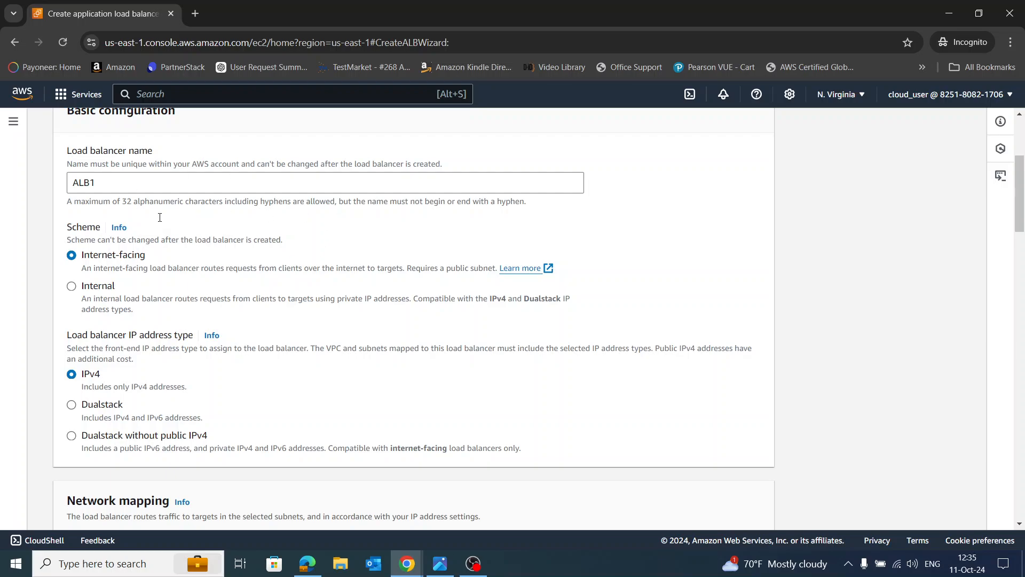
Select the LinuxAcademy VPC and enable the us-east-1a and us-east-1b availability zones
scroll(417, 363, "down", 3)
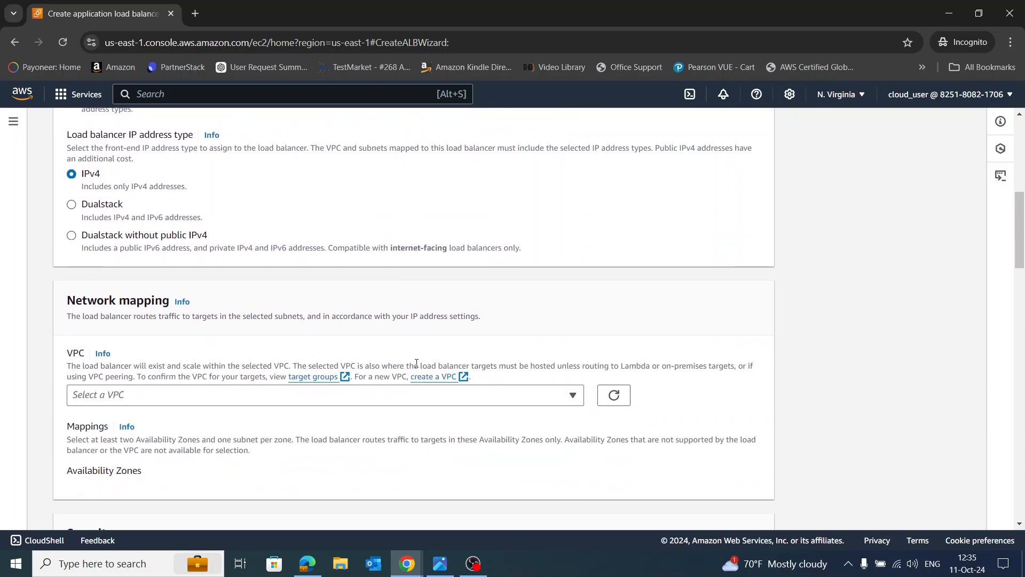
left_click(486, 401)
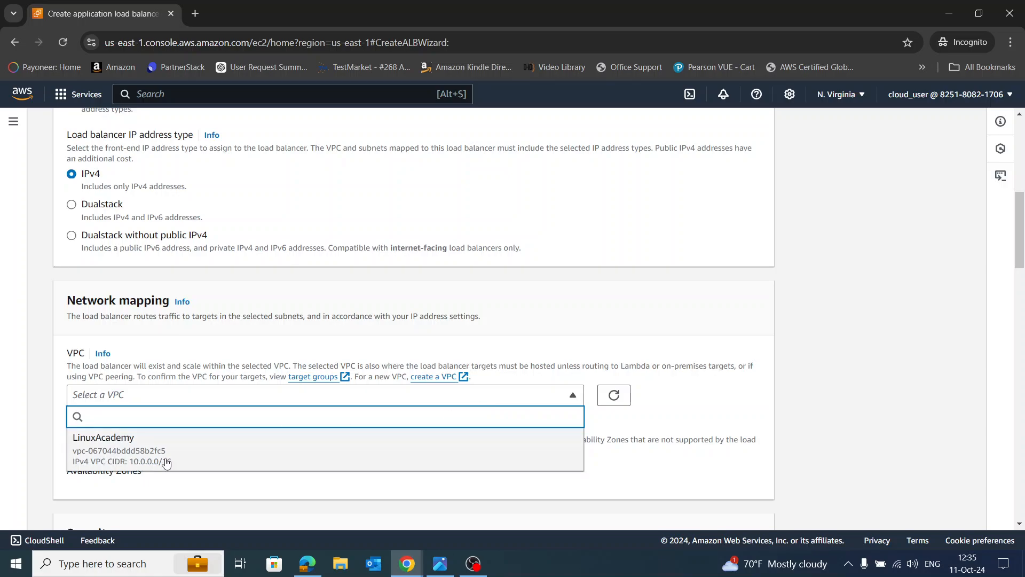
left_click(222, 458)
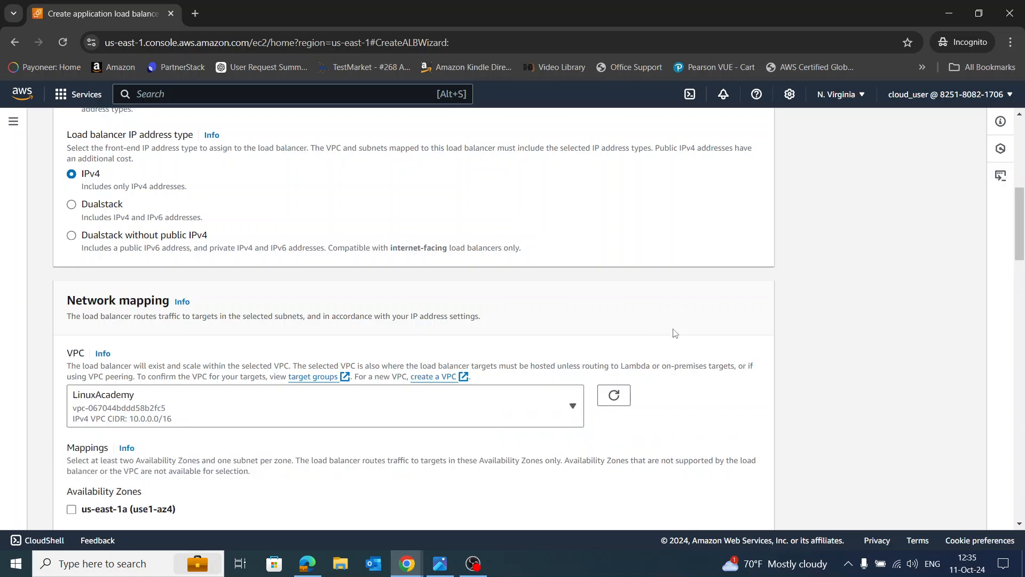
scroll(696, 322, "down", 2)
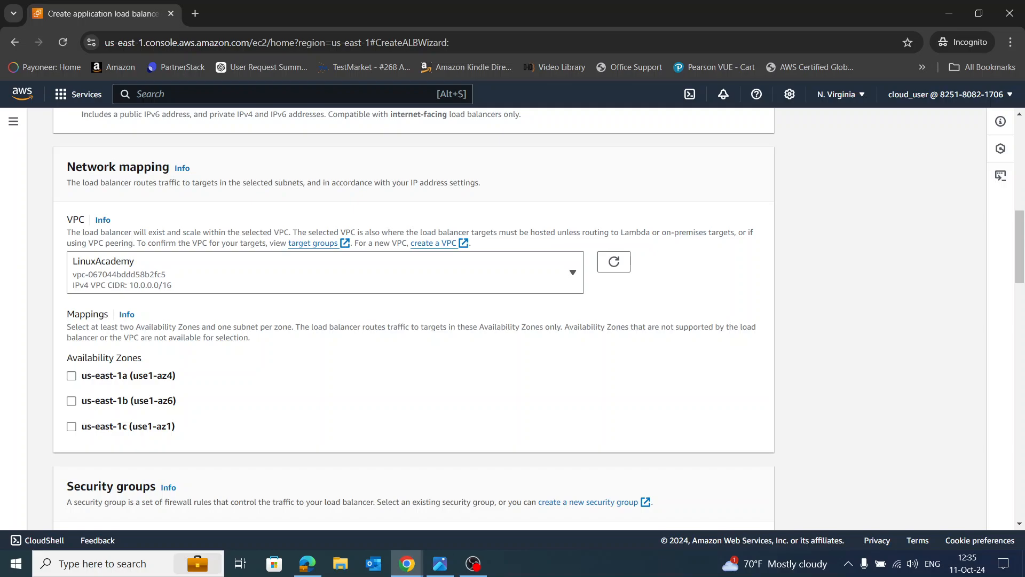
left_click(71, 376)
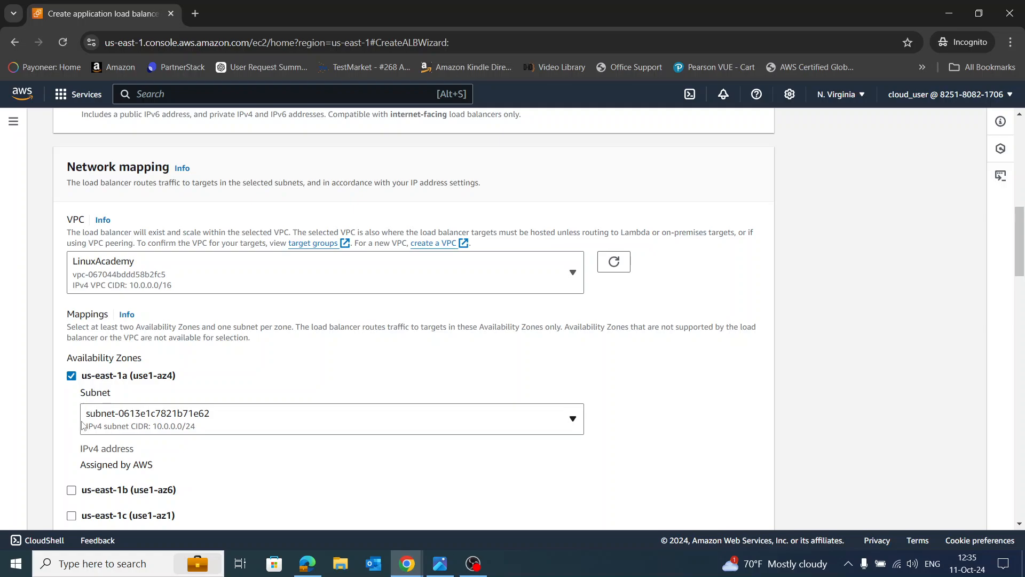
scroll(81, 422, "down", 1)
scroll(81, 422, "down", 1)
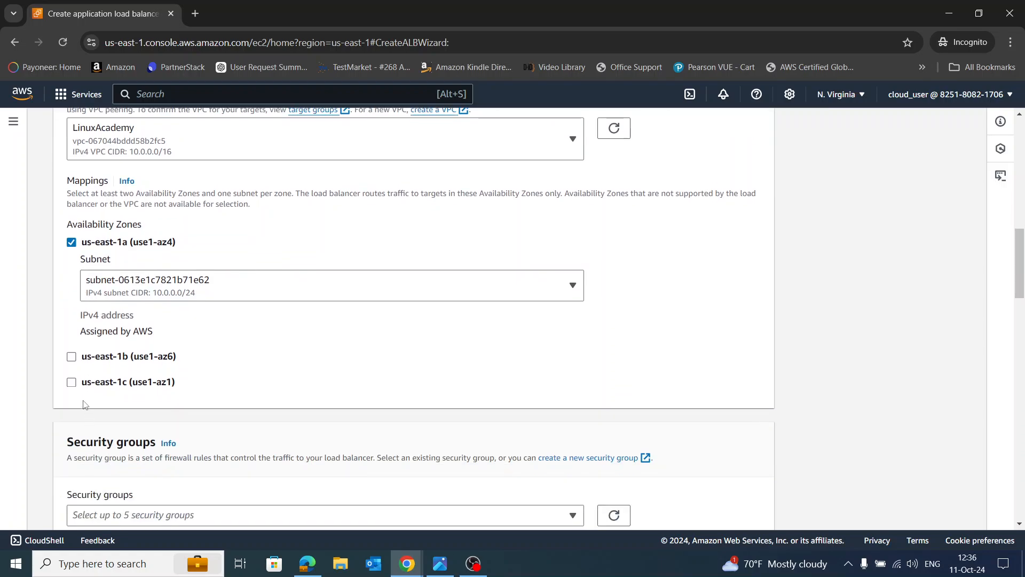
left_click(72, 357)
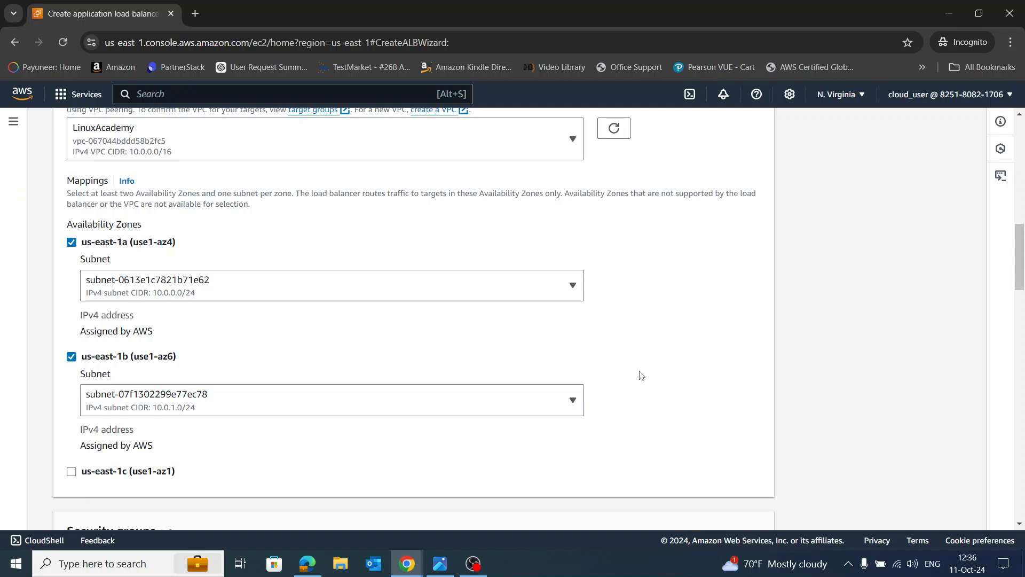
scroll(683, 374, "down", 2)
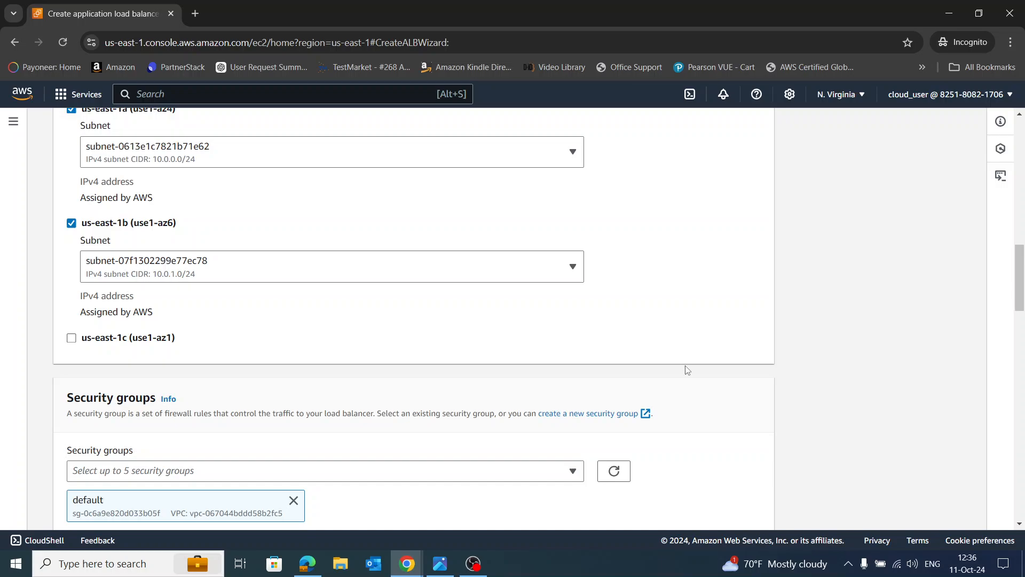
Assign the EC2SecurityGroup security group to ALB1 and deselect the default group
scroll(678, 340, "down", 2)
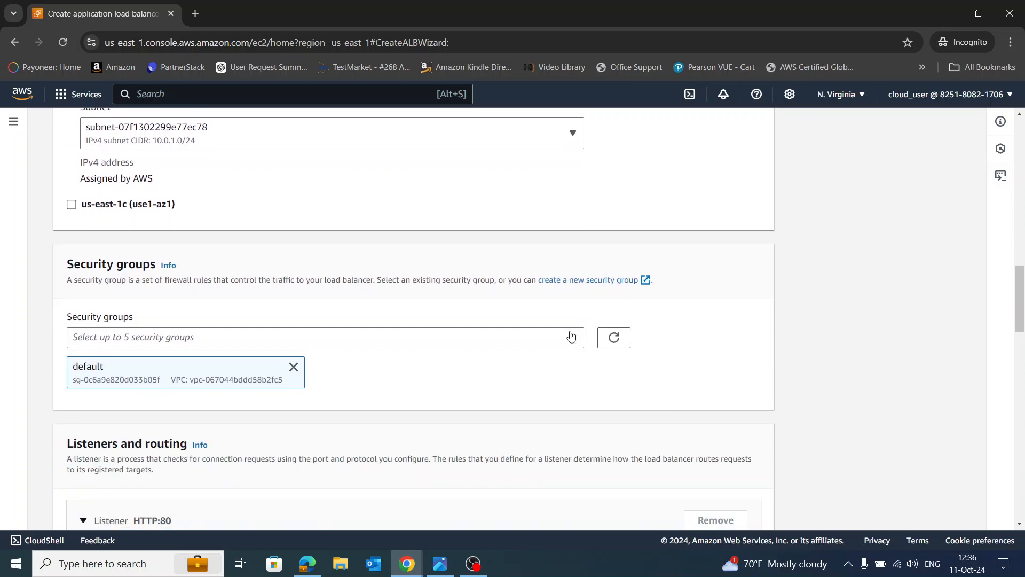
left_click(391, 340)
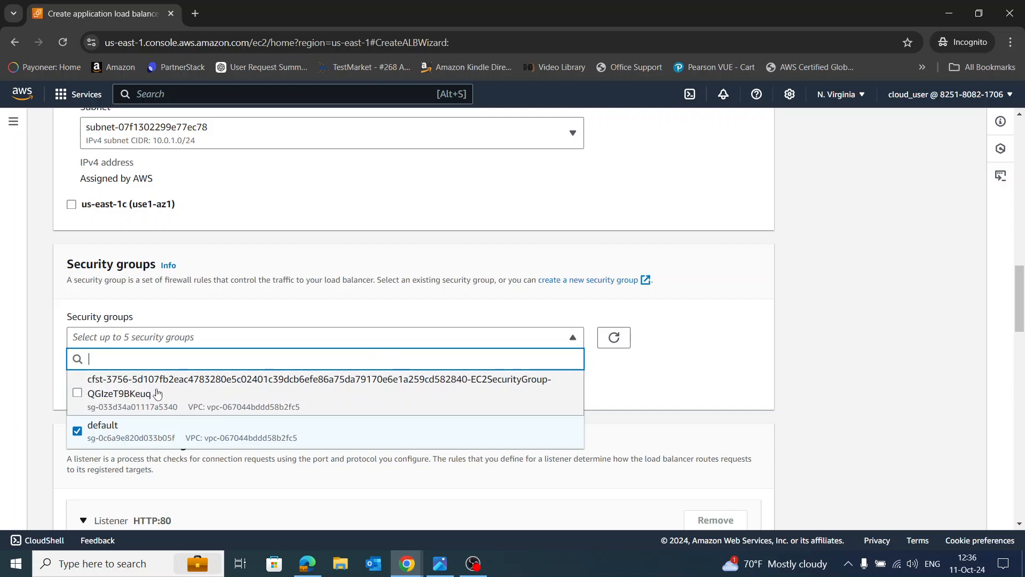
left_click(78, 393)
left_click(77, 431)
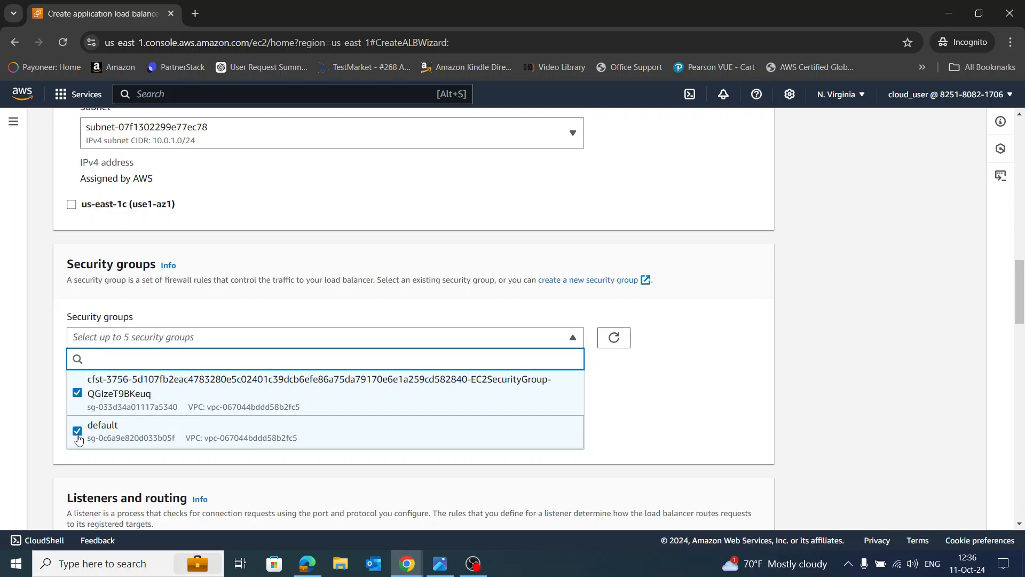
left_click(624, 384)
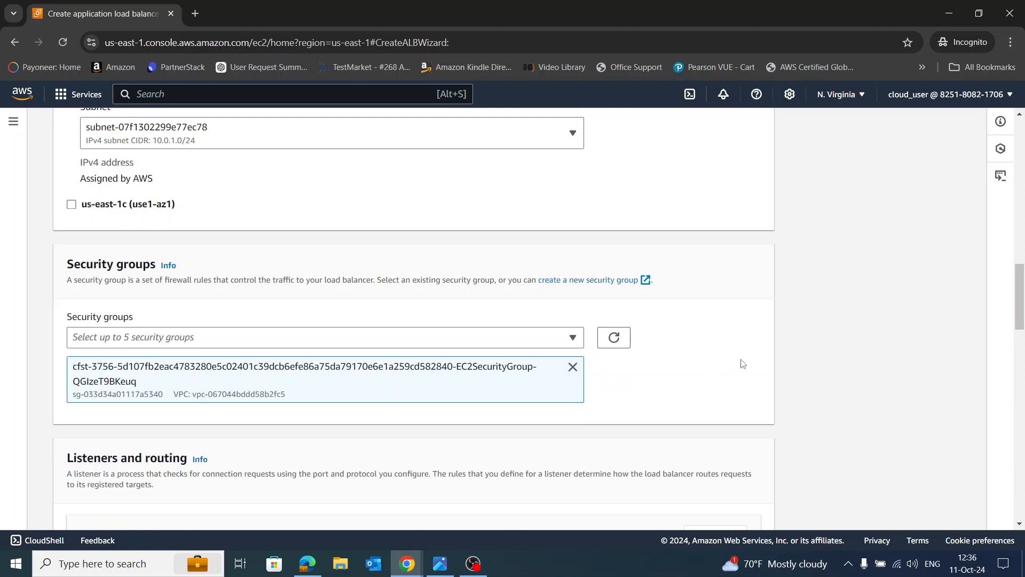
scroll(716, 358, "down", 3)
scroll(715, 359, "down", 1)
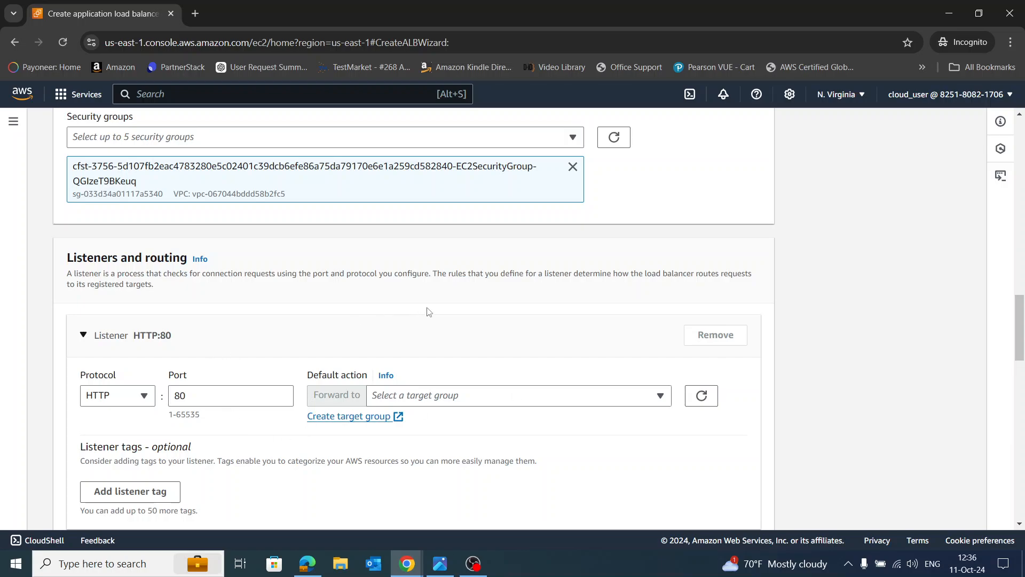
Confirm no target groups exist for the HTTP:80 listener and start creating one
scroll(432, 311, "down", 2)
scroll(433, 311, "down", 1)
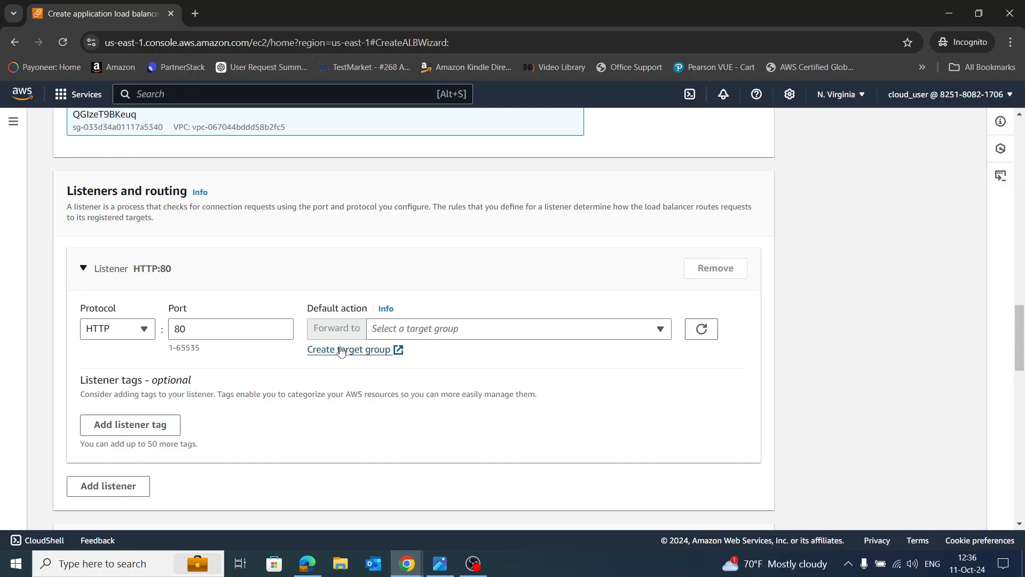
left_click(411, 328)
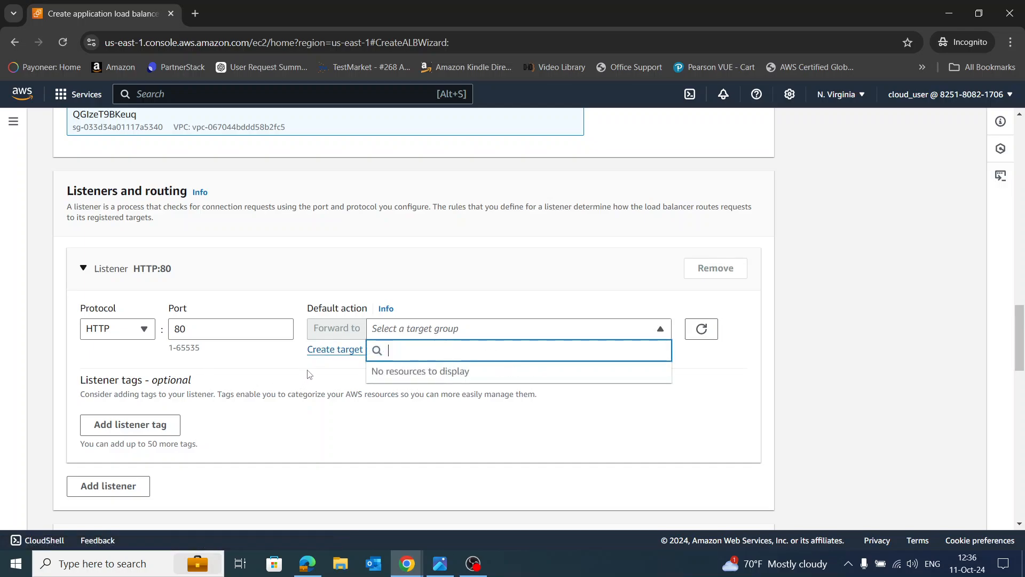
left_click(326, 360)
left_click(345, 350)
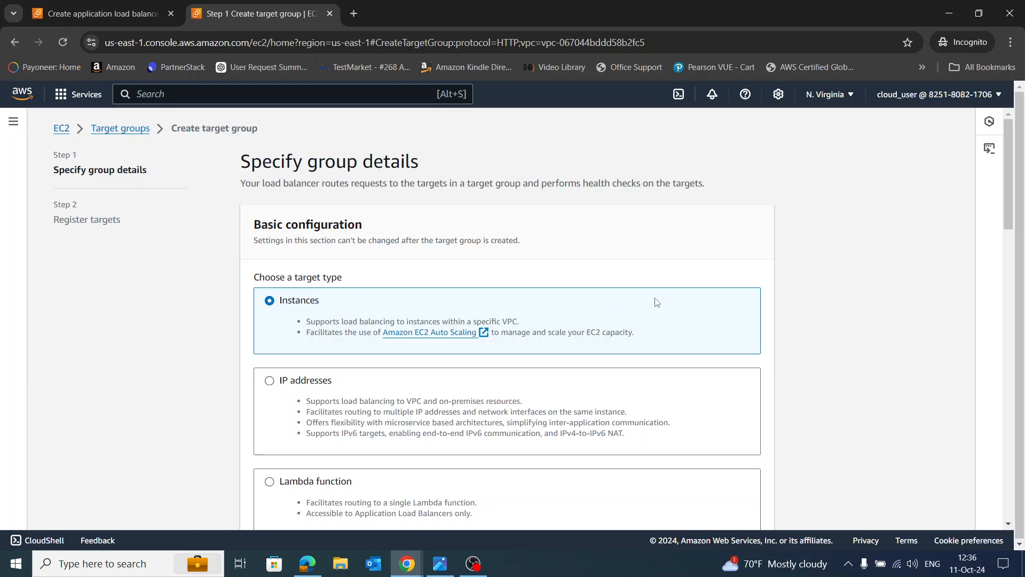
Name the instance target group TG1 on HTTP port 80 and continue to target registration
scroll(660, 302, "down", 1)
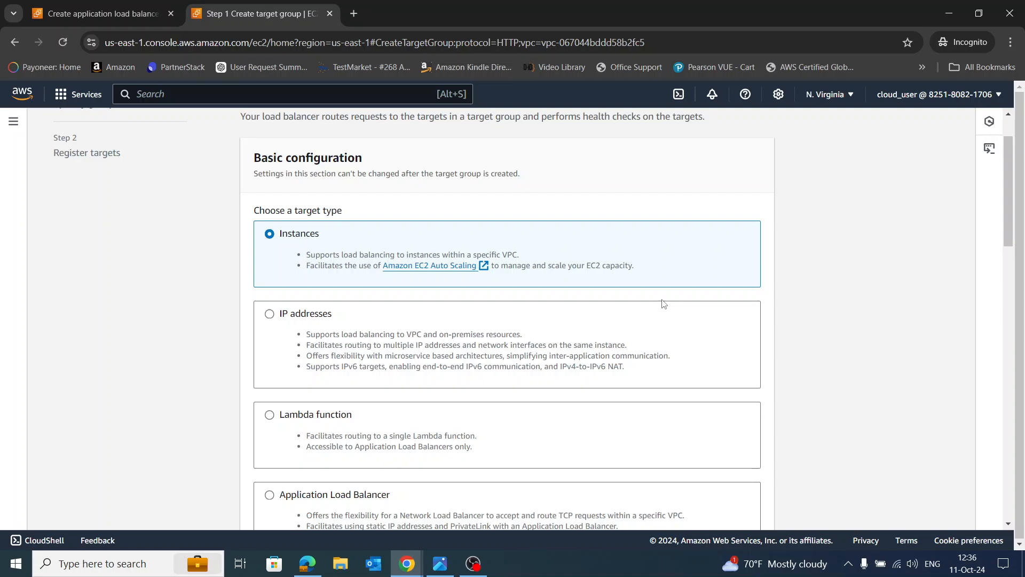
scroll(566, 352, "down", 5)
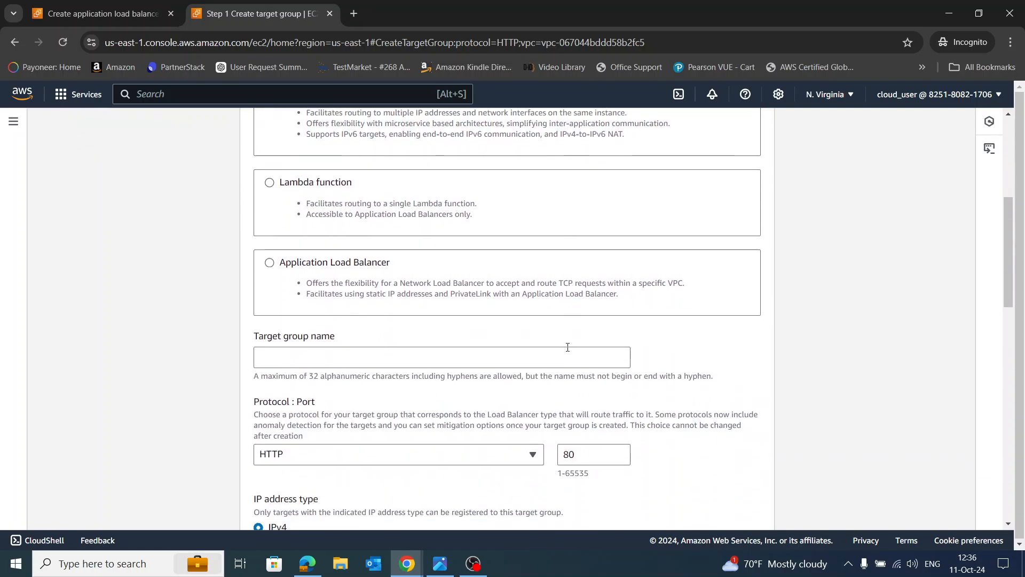
left_click(323, 258)
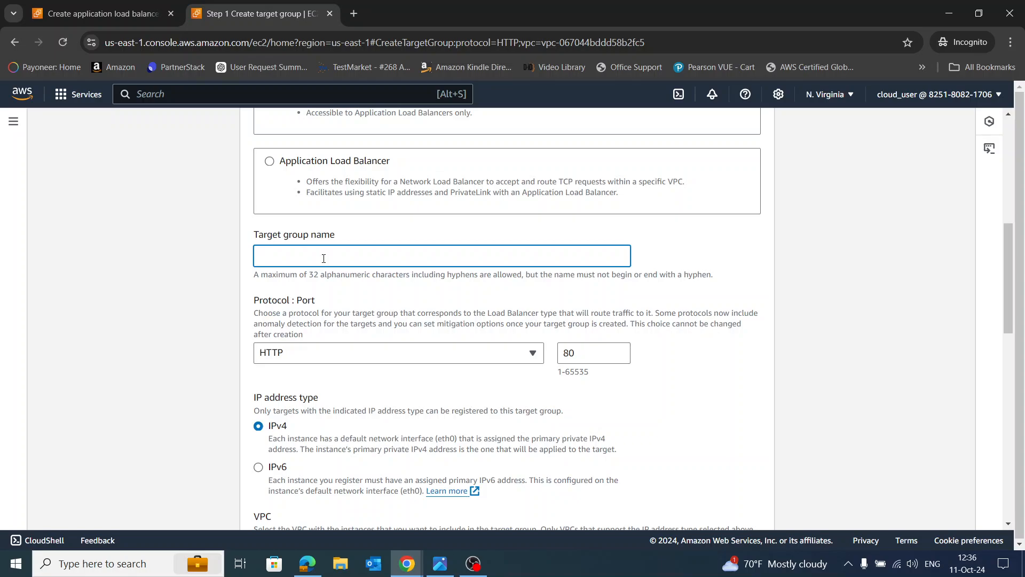
type("TG1")
scroll(847, 421, "down", 6)
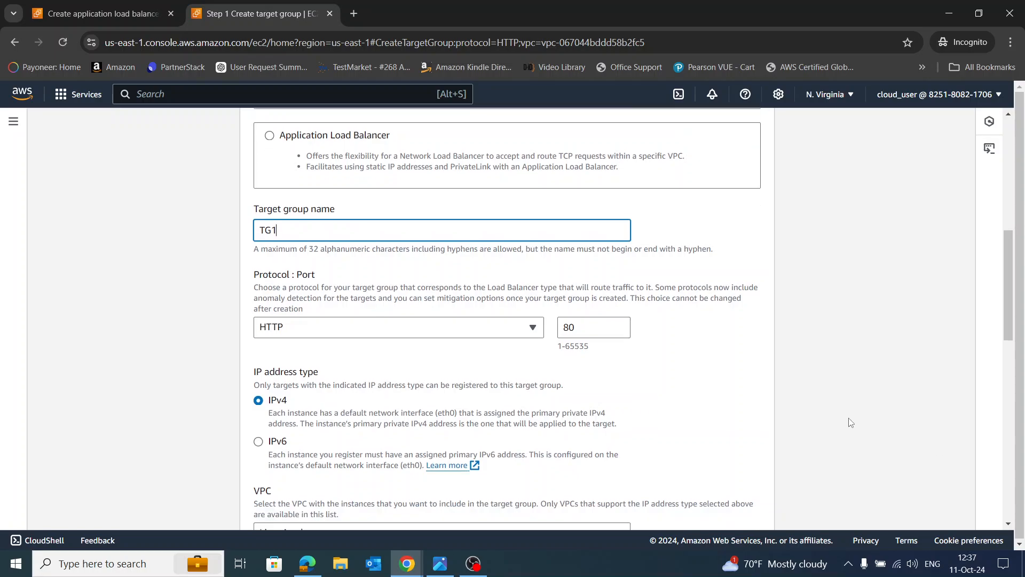
scroll(831, 389, "down", 5)
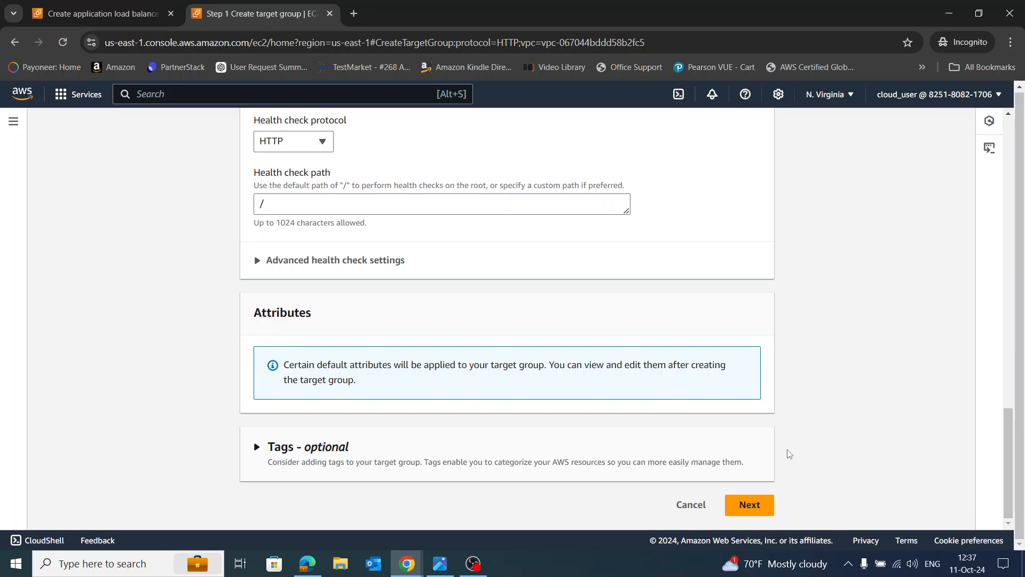
left_click(755, 507)
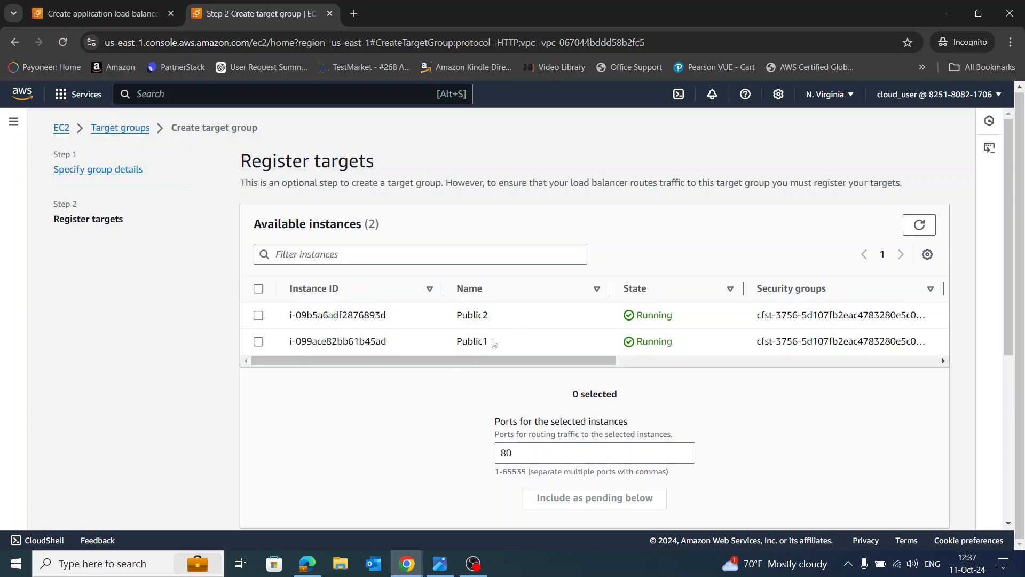
Include instances Public1 and Public2 as pending targets on port 80
left_click(258, 315)
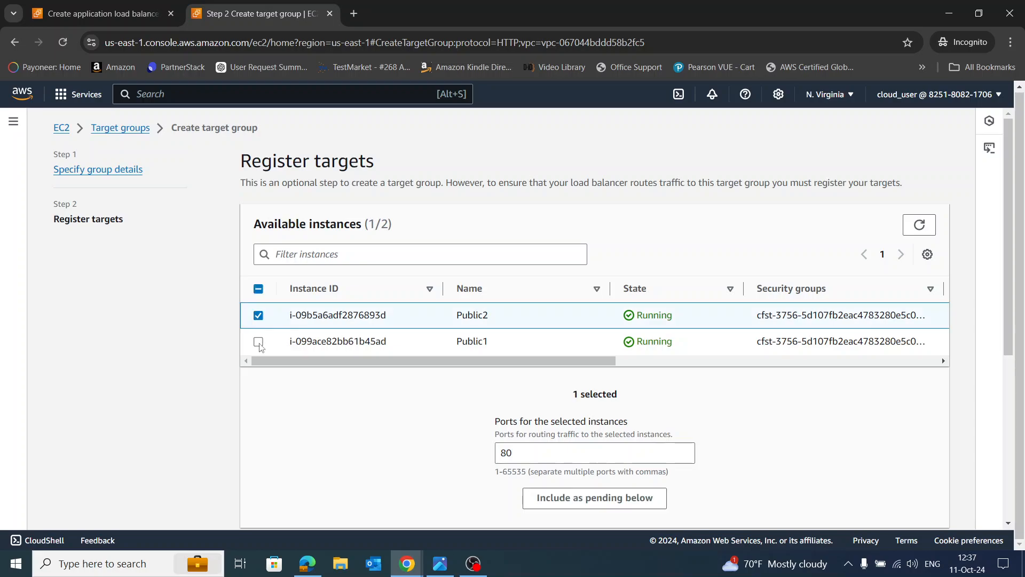
left_click(258, 342)
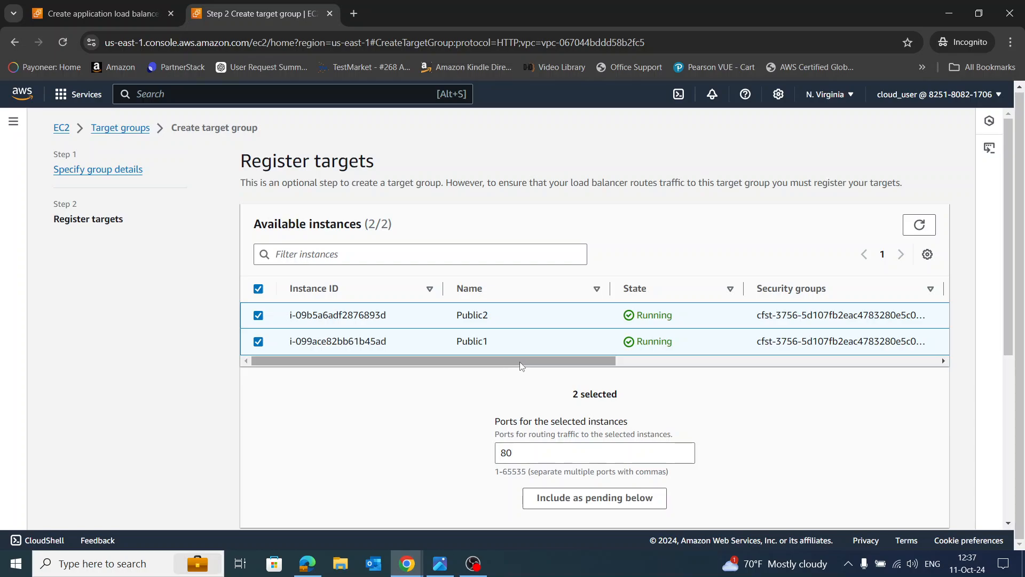
left_click_drag(520, 361, 555, 390)
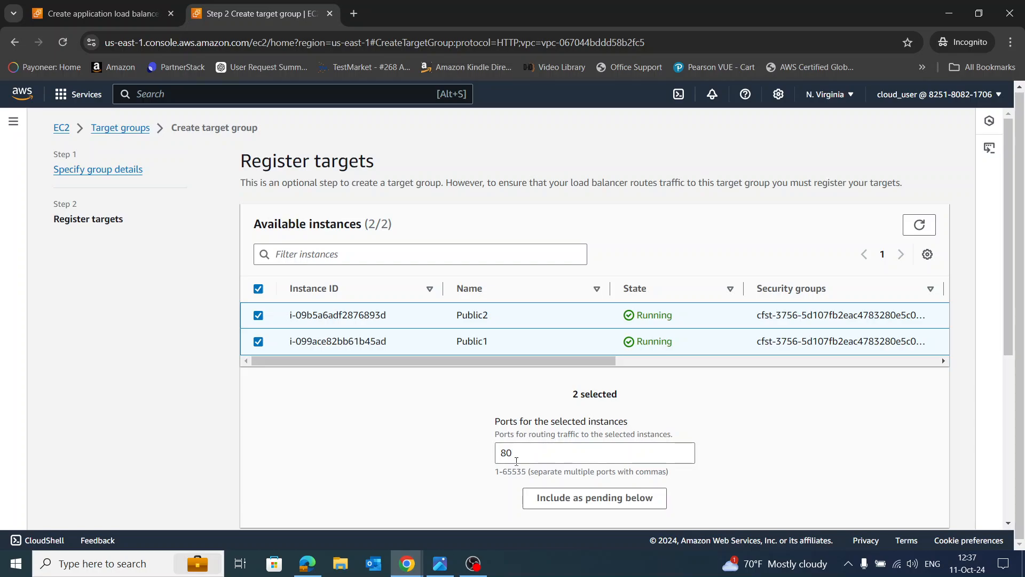
scroll(776, 428, "down", 2)
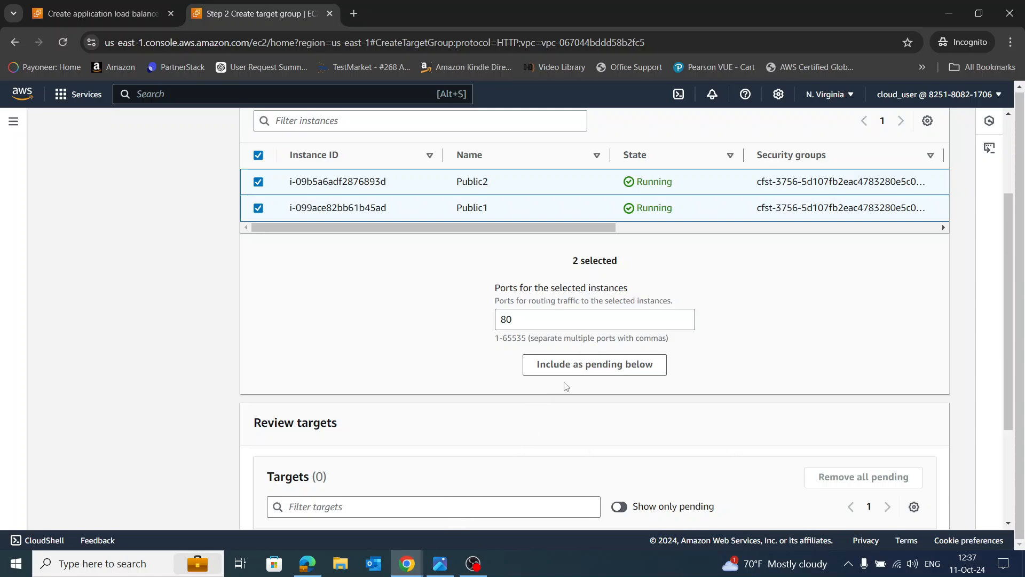
left_click(594, 366)
Create target group TG1 and return to the ALB1 creation tab
scroll(671, 371, "down", 2)
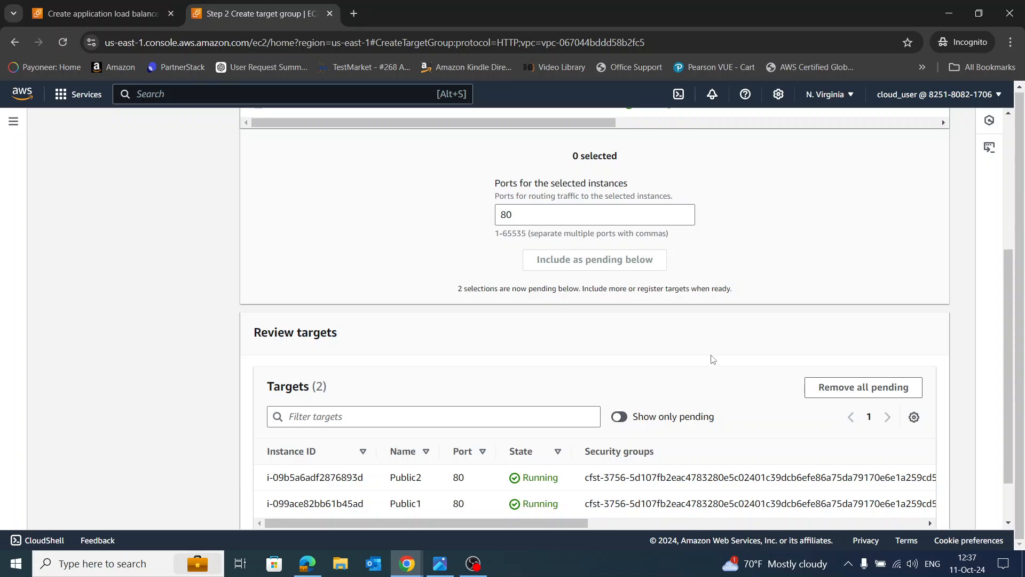
scroll(711, 358, "down", 1)
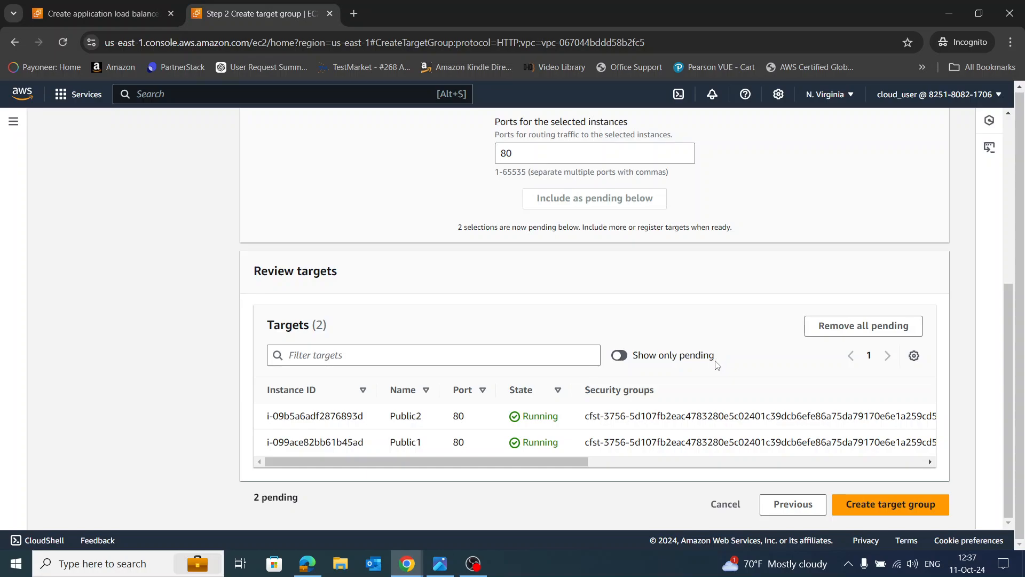
left_click(882, 507)
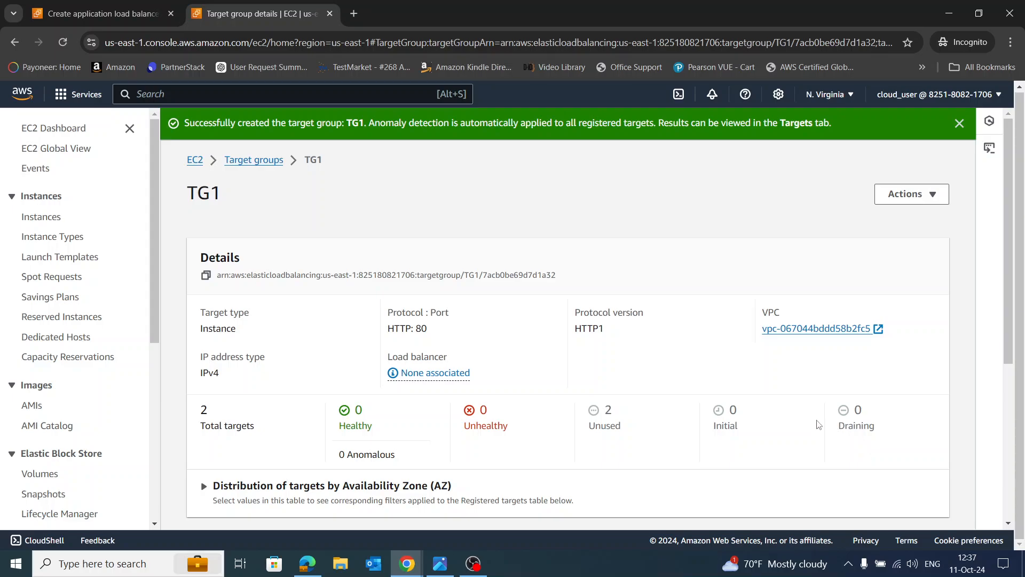
left_click(135, 14)
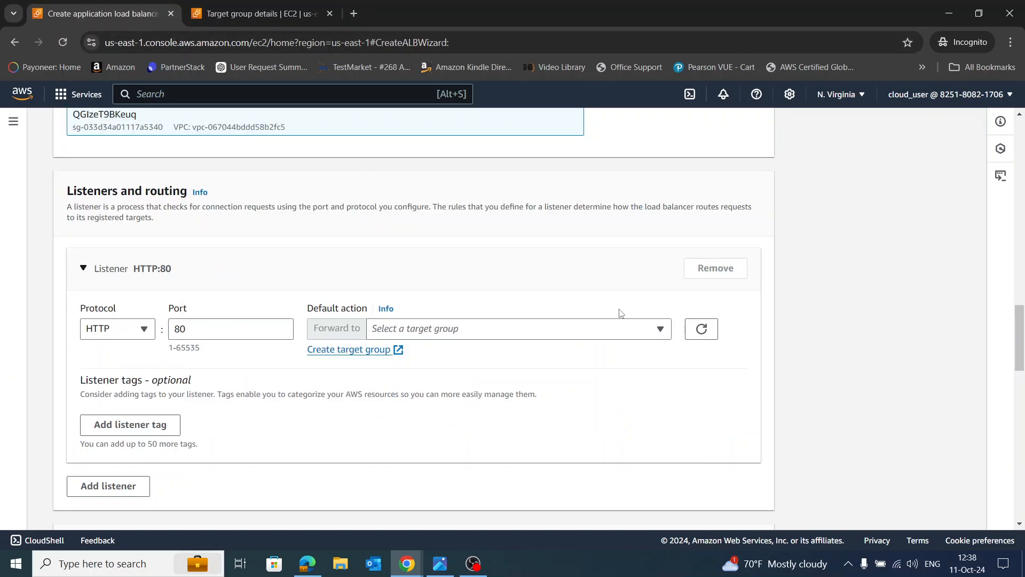
Point the HTTP:80 listener at the refreshed TG1 target group and create ALB1
left_click(651, 334)
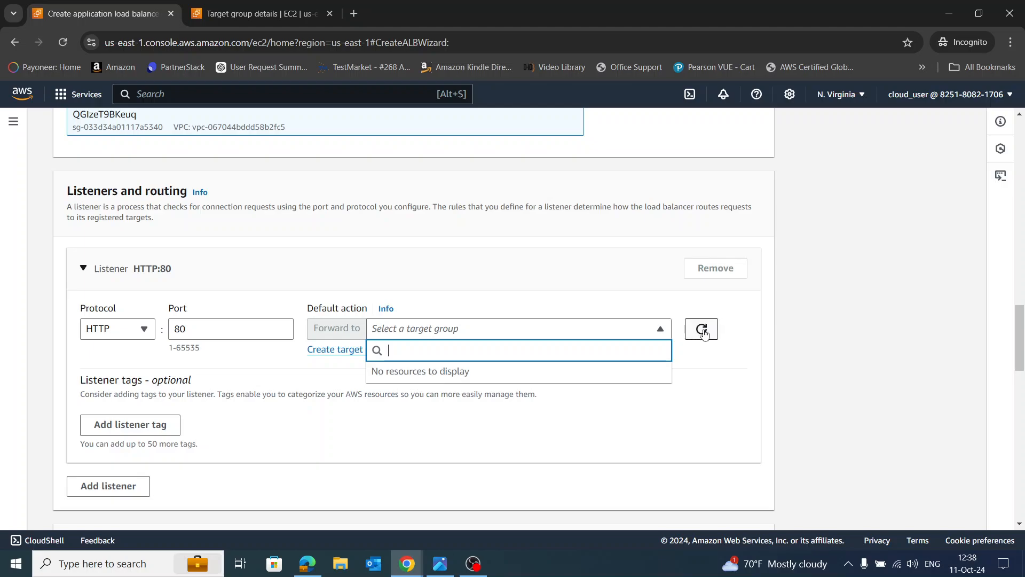
left_click(704, 332)
left_click(630, 333)
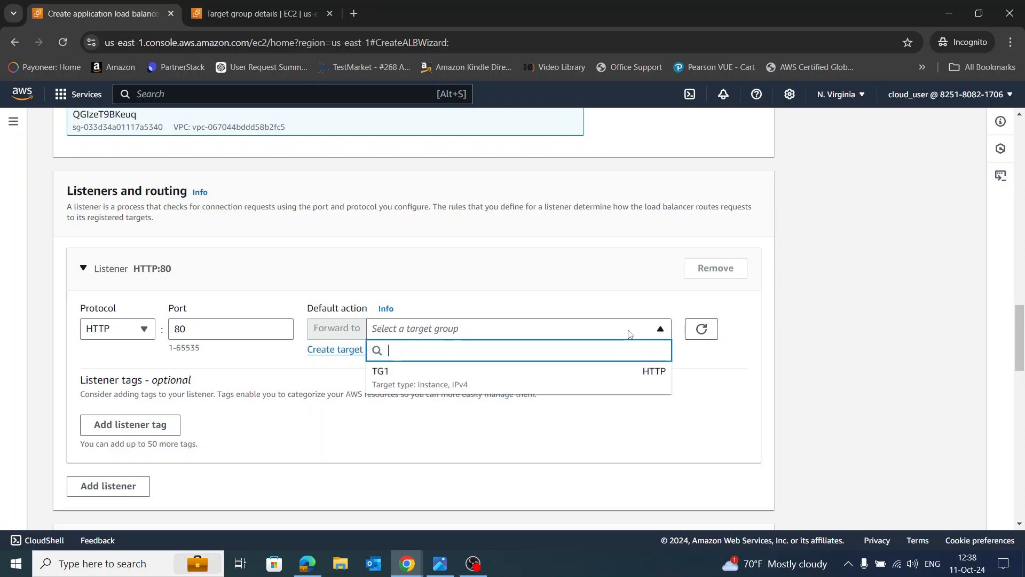
left_click(569, 375)
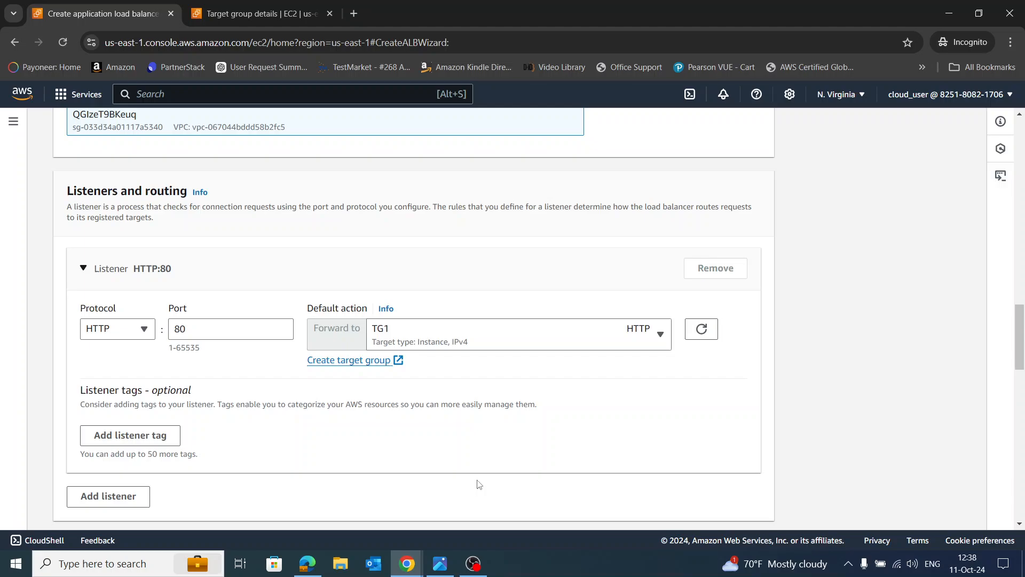
scroll(640, 427, "down", 15)
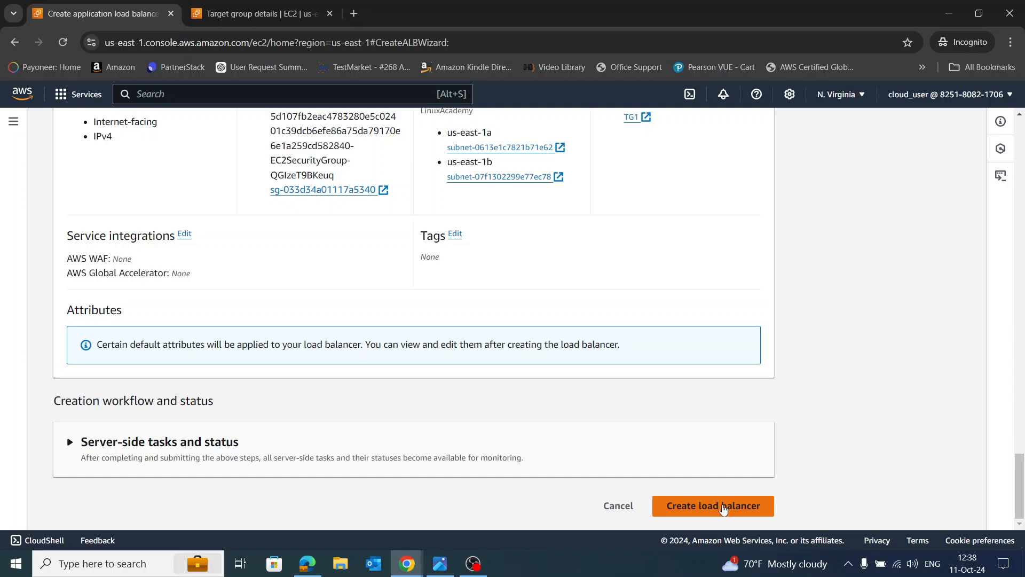
left_click(724, 507)
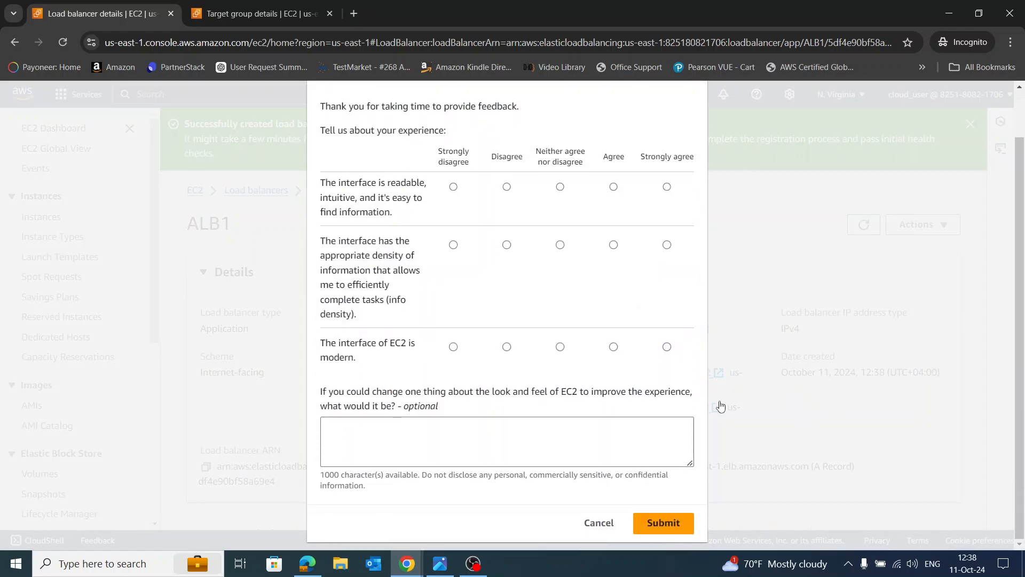
Dismiss the survey and success banner, then watch ALB1 until its status is Active
left_click(606, 524)
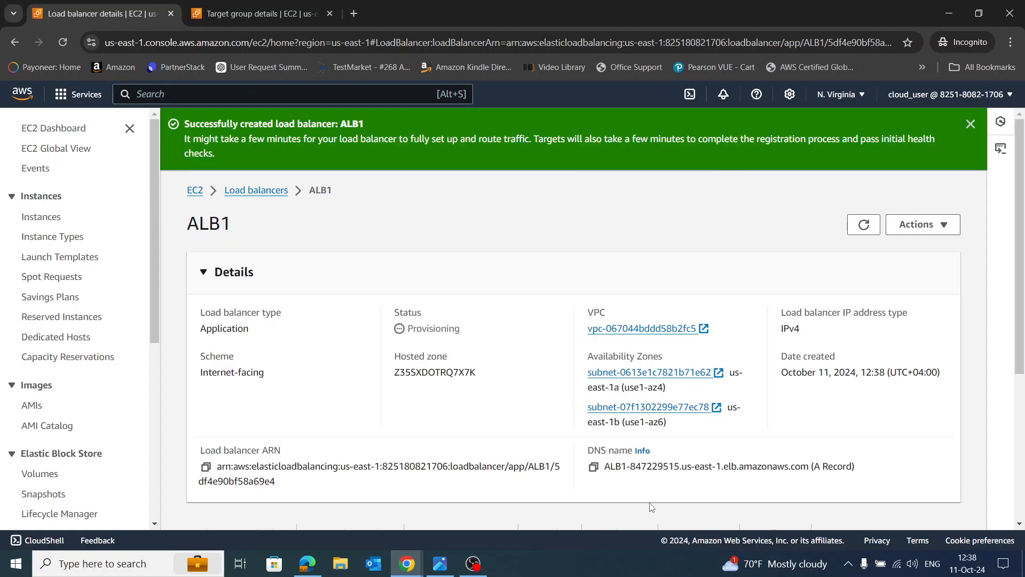
left_click(971, 126)
scroll(930, 323, "down", 3)
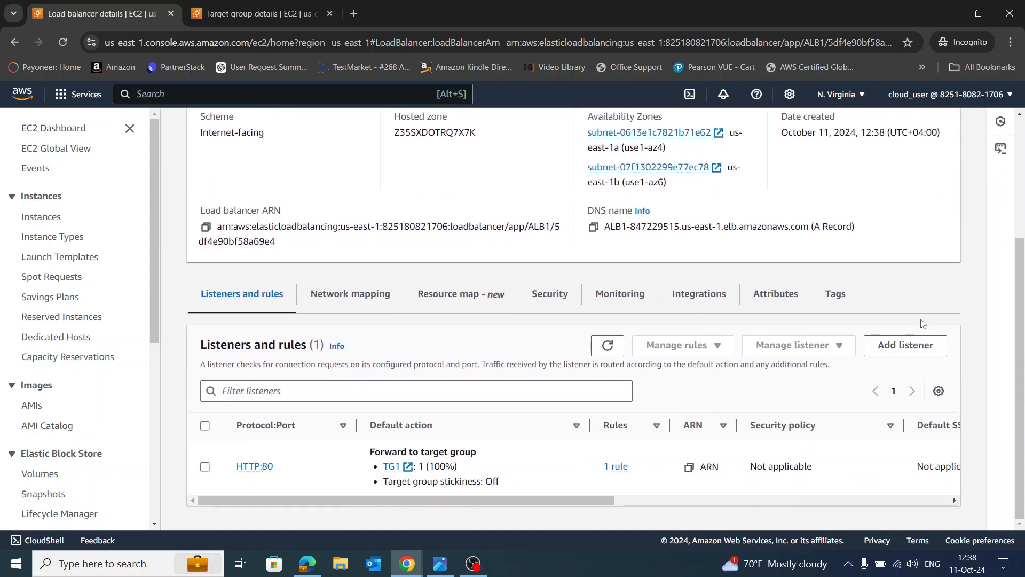
scroll(930, 323, "up", 2)
scroll(930, 324, "up", 1)
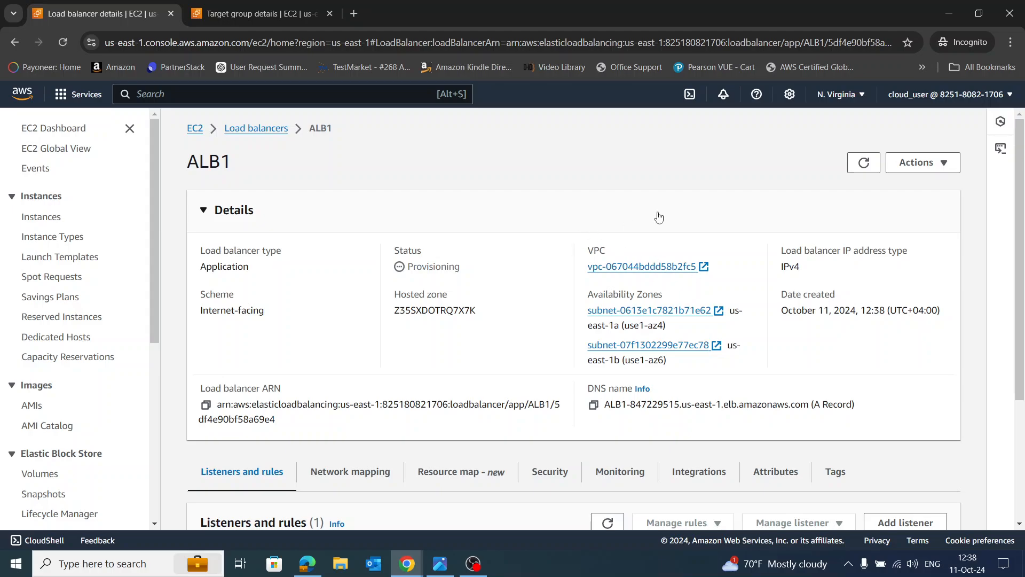
left_click(942, 163)
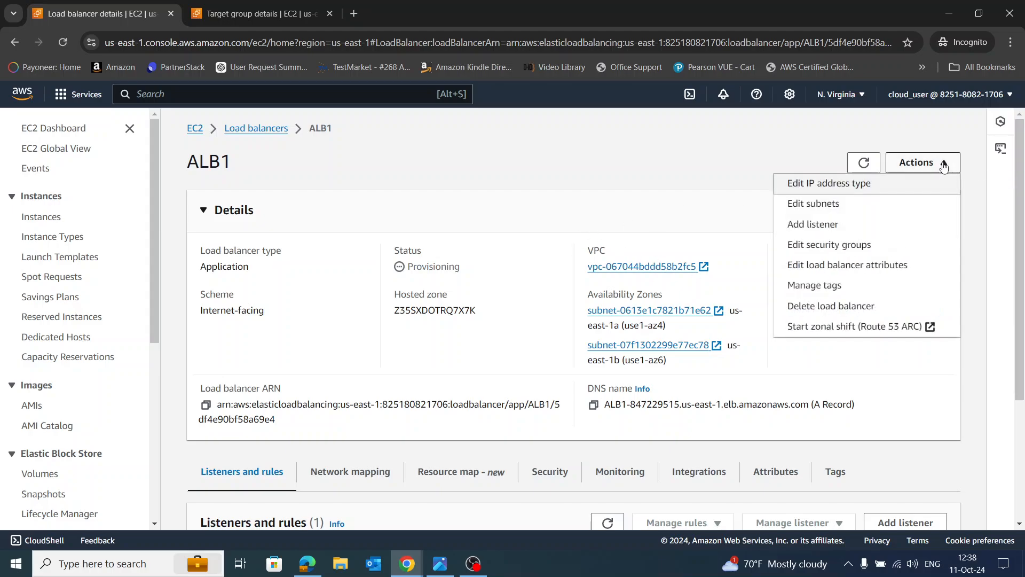
left_click(671, 178)
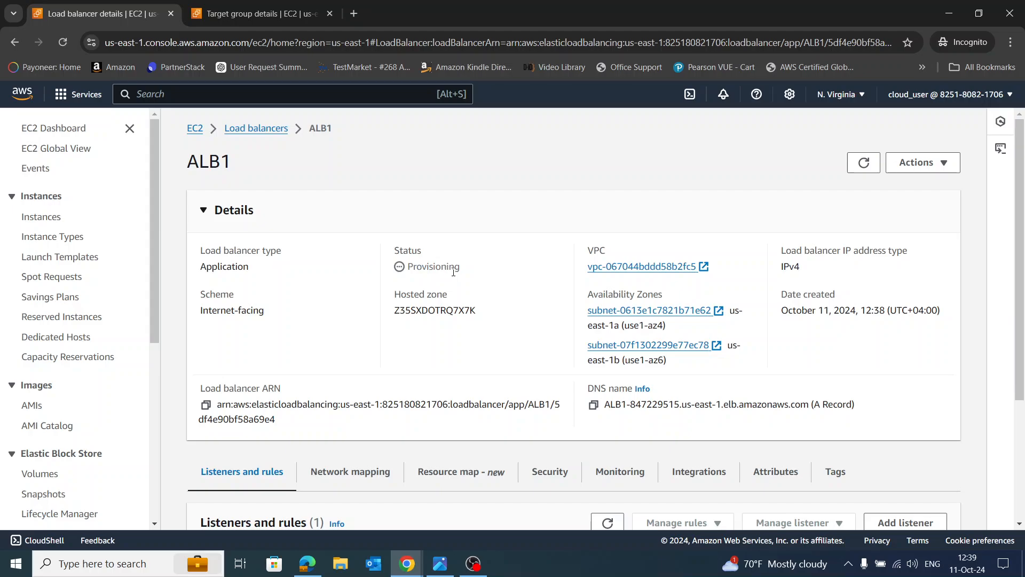
scroll(512, 296, "down", 5)
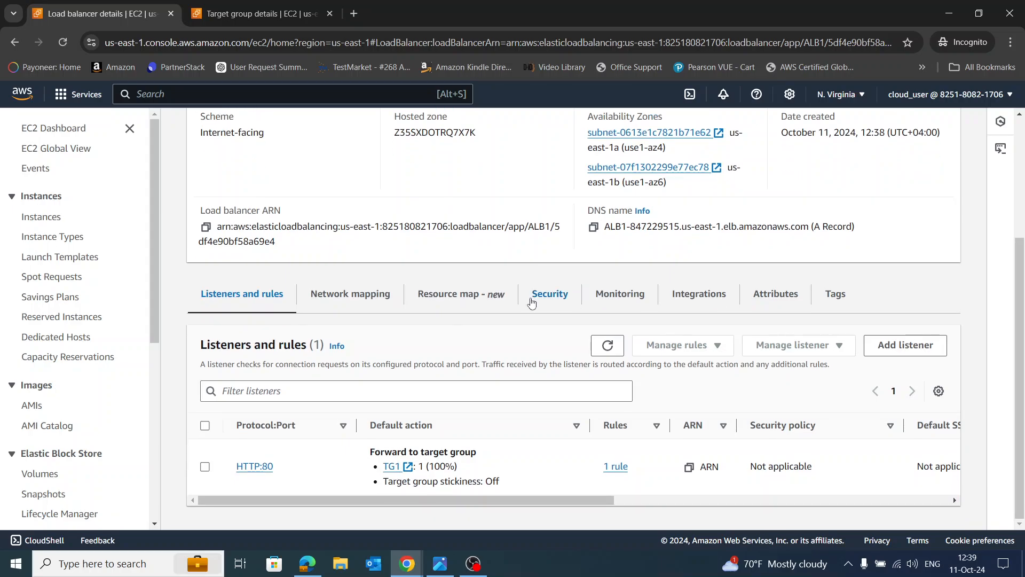
scroll(531, 301, "up", 4)
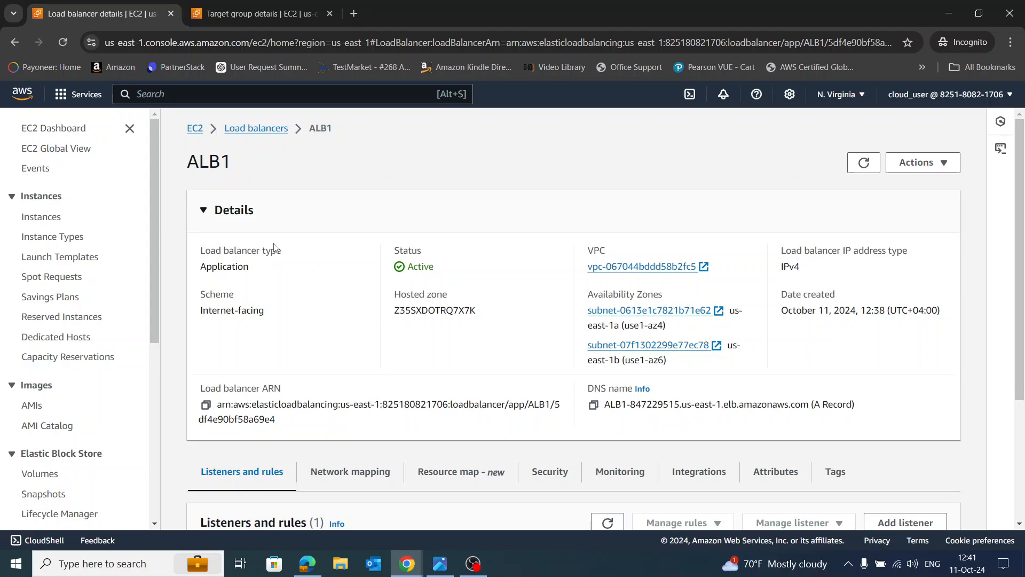
Open WAF & Shield and view its IP sets list, empty for US East (N. Virginia)
left_click(208, 93)
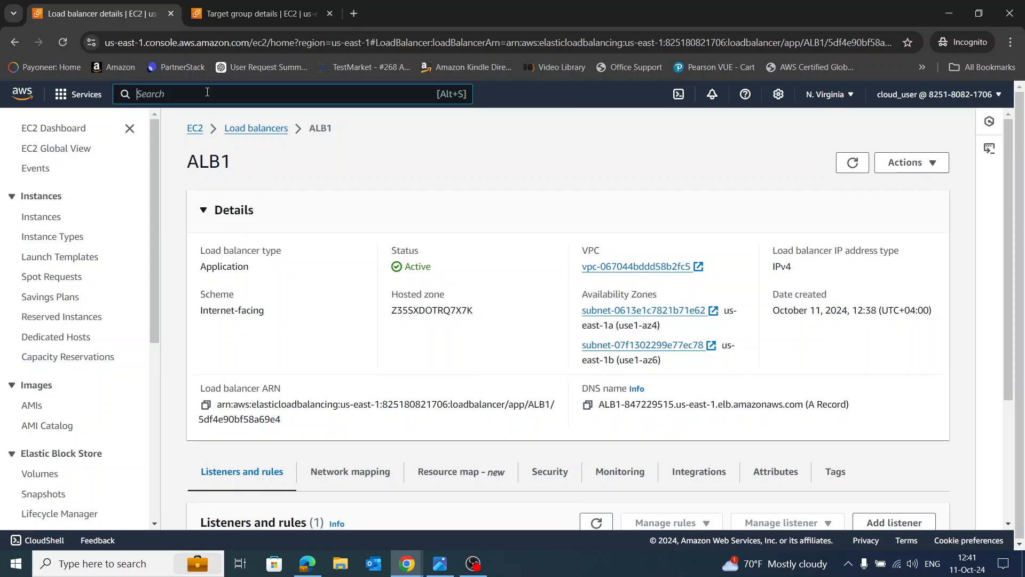
type("WAF")
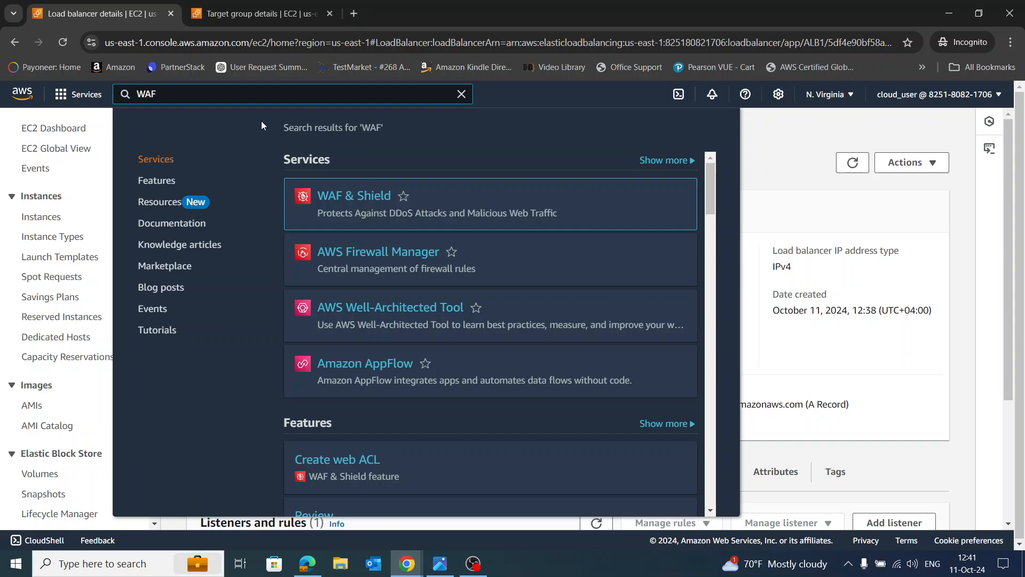
left_click(343, 201)
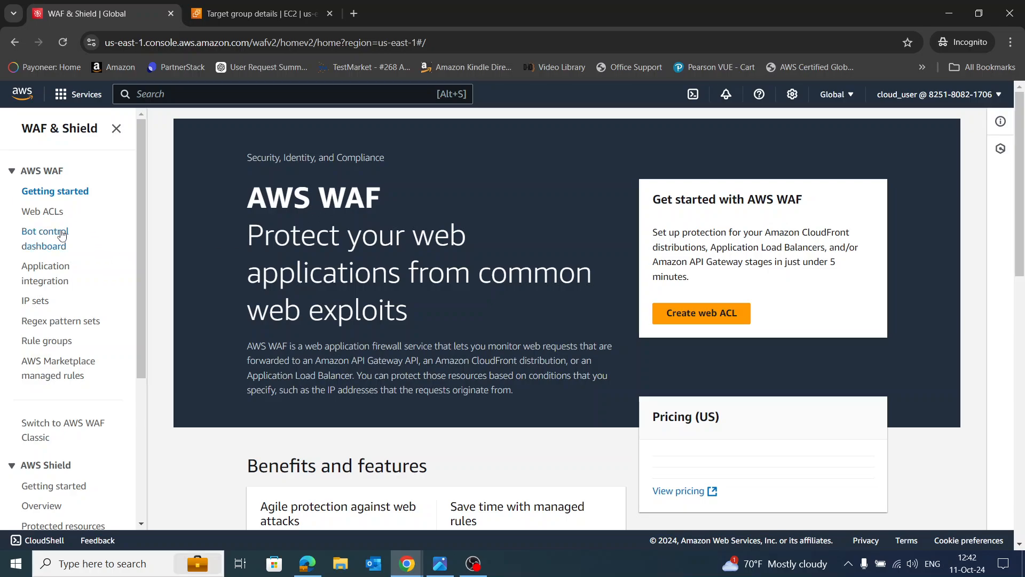
left_click(40, 302)
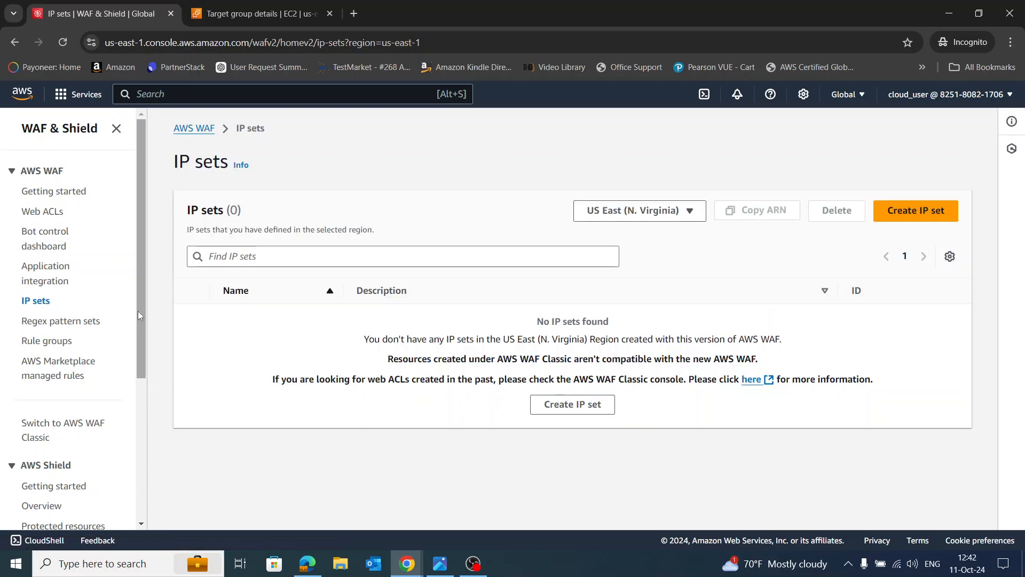
Start a new IPv4 IP set and name it Set1
left_click(914, 212)
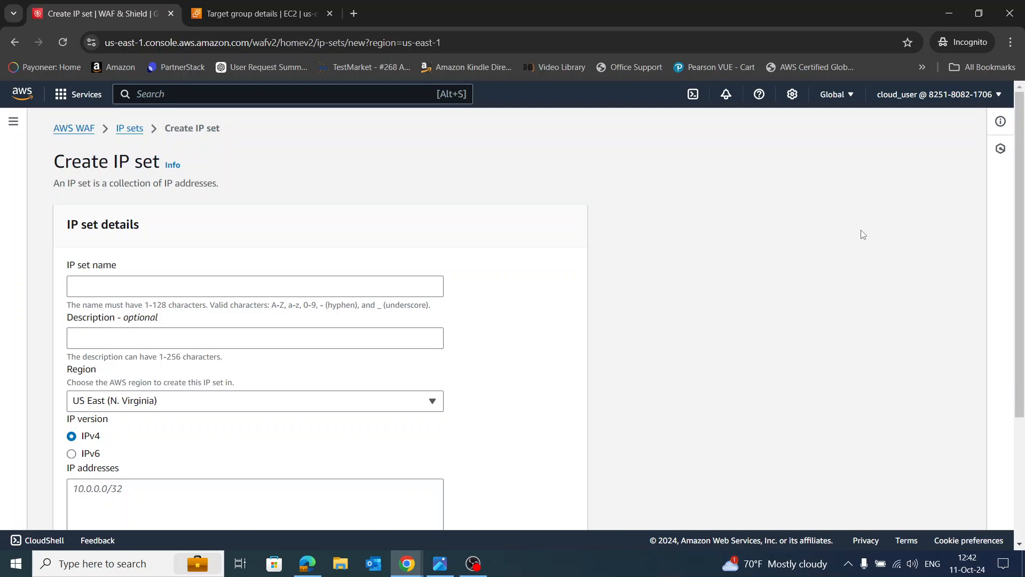
left_click(336, 289)
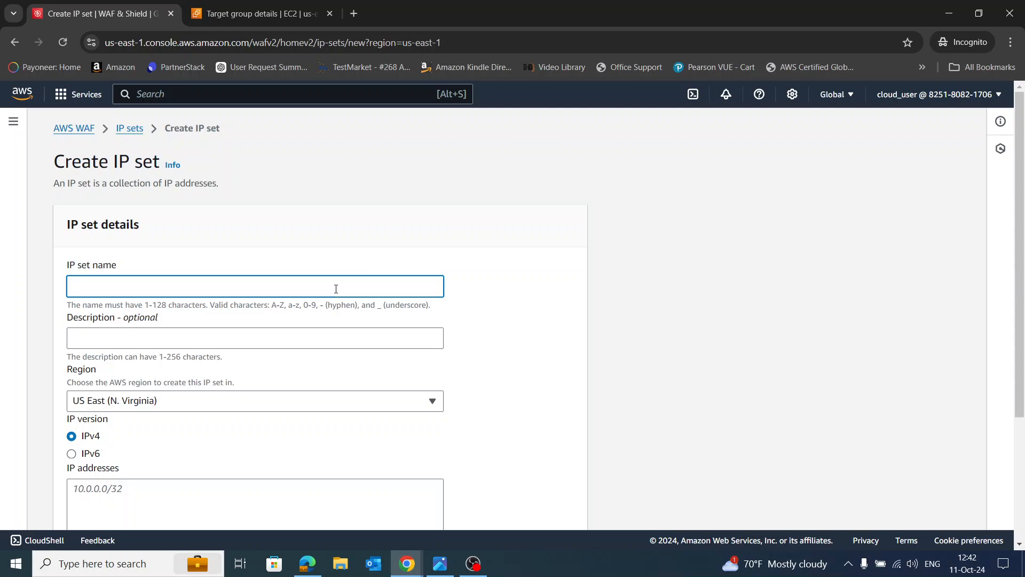
type("Set1")
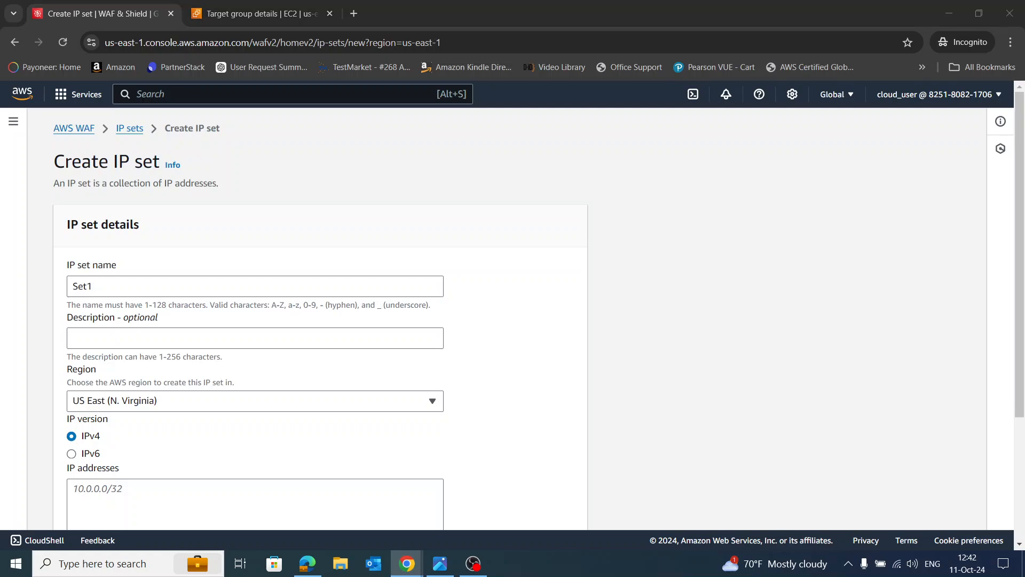
Load the pasted dslreports.com address in a new browser tab
left_click(353, 14)
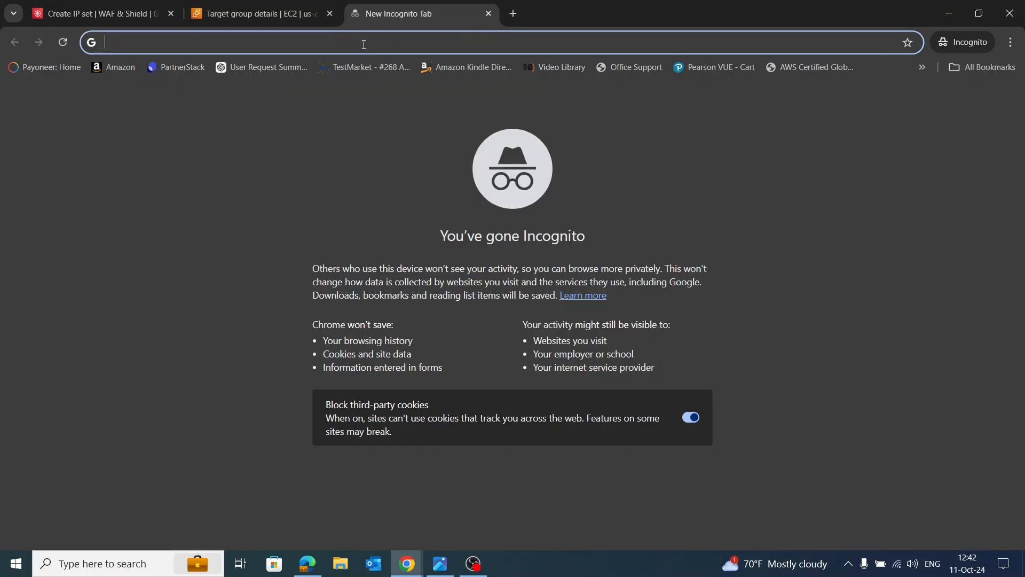
right_click(363, 42)
left_click(393, 160)
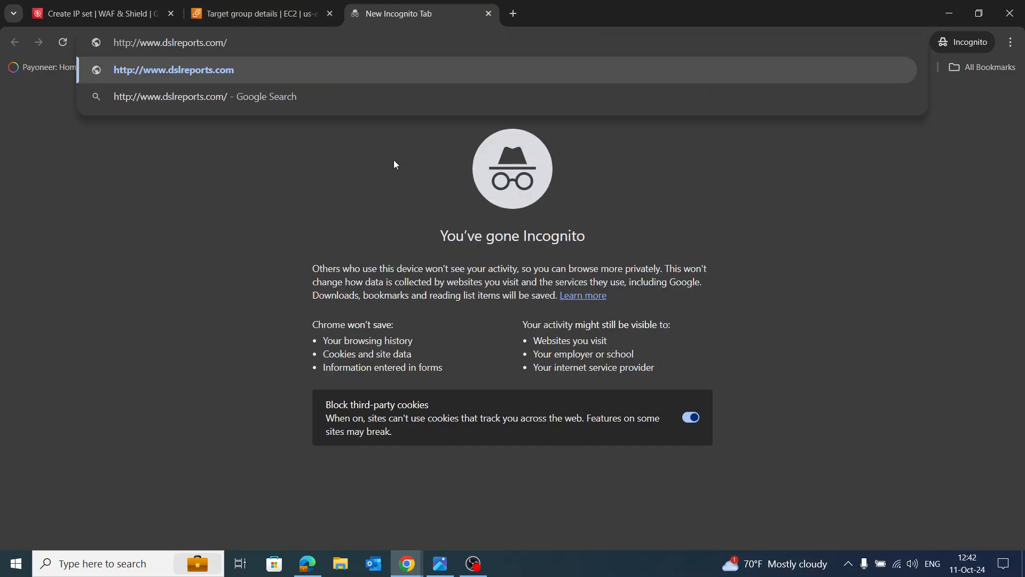
key("Return")
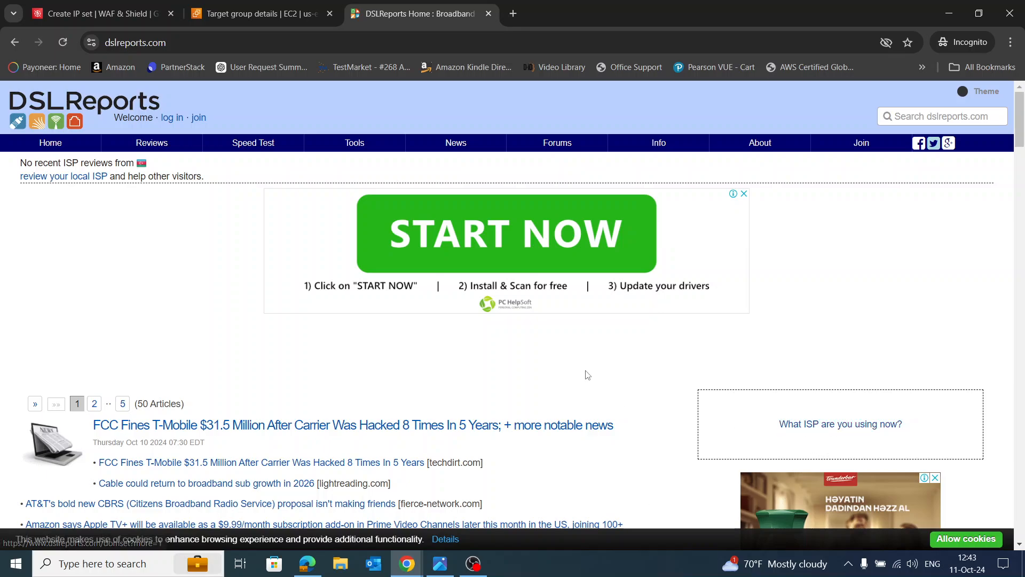
Get back to the DSLReports page and dismiss the pop-up ad
scroll(582, 380, "down", 3)
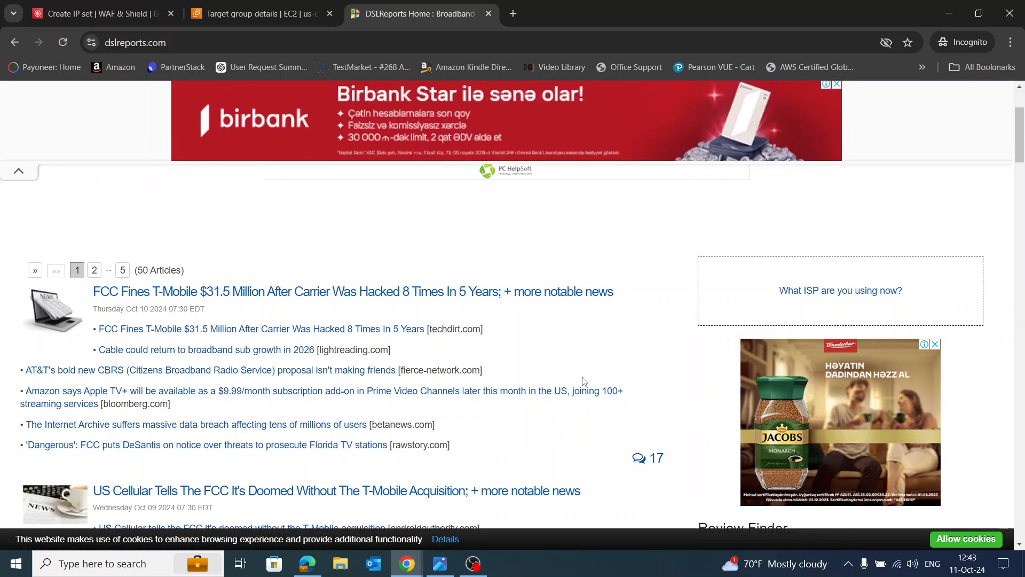
scroll(582, 382, "up", 4)
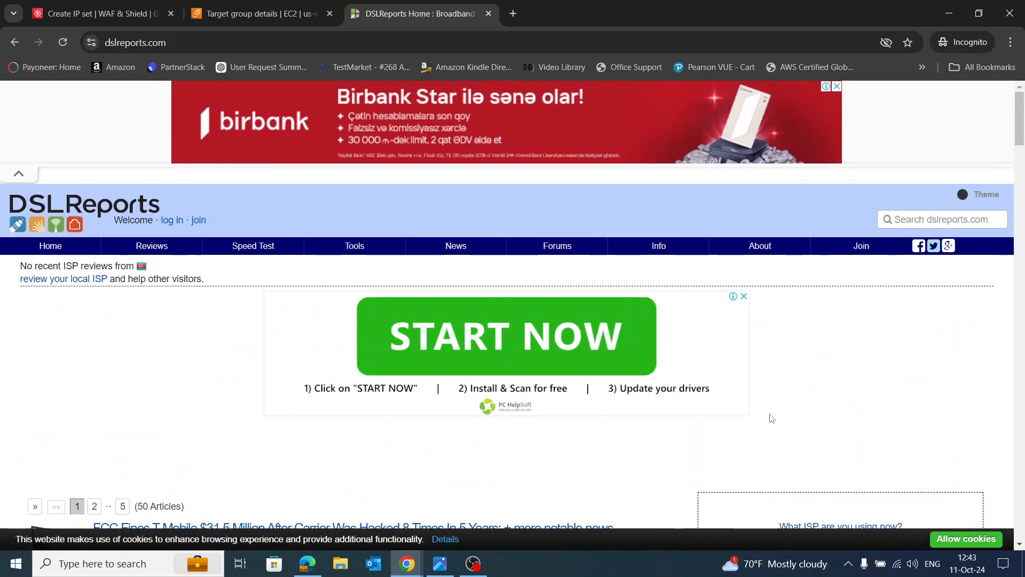
left_click(500, 349)
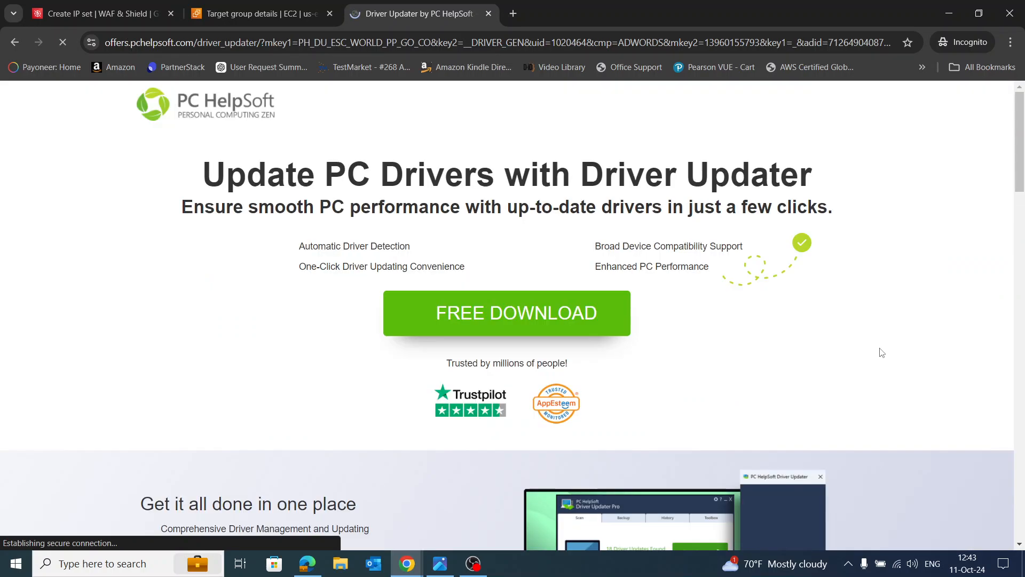
left_click(14, 42)
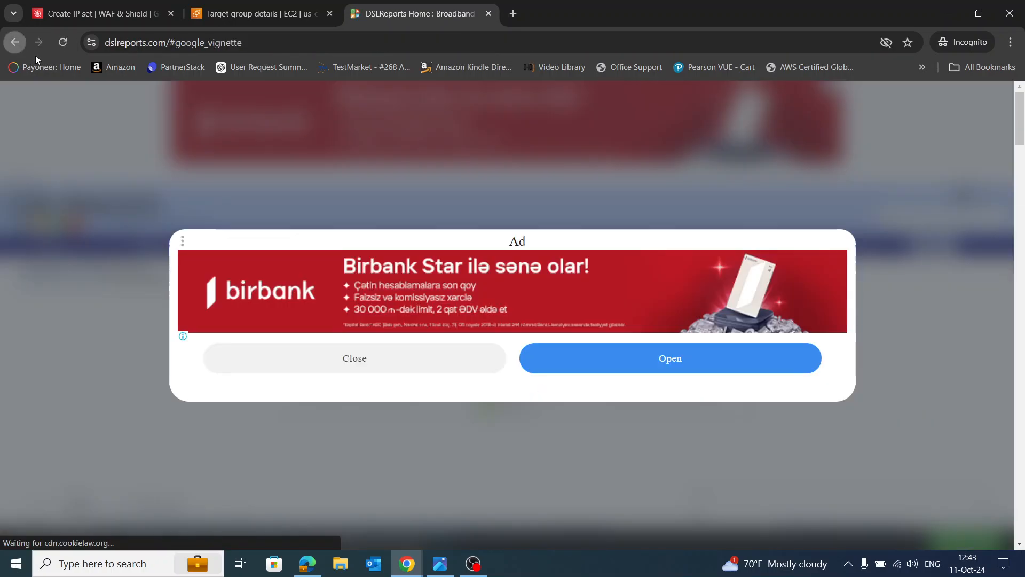
left_click(375, 355)
scroll(877, 402, "down", 3)
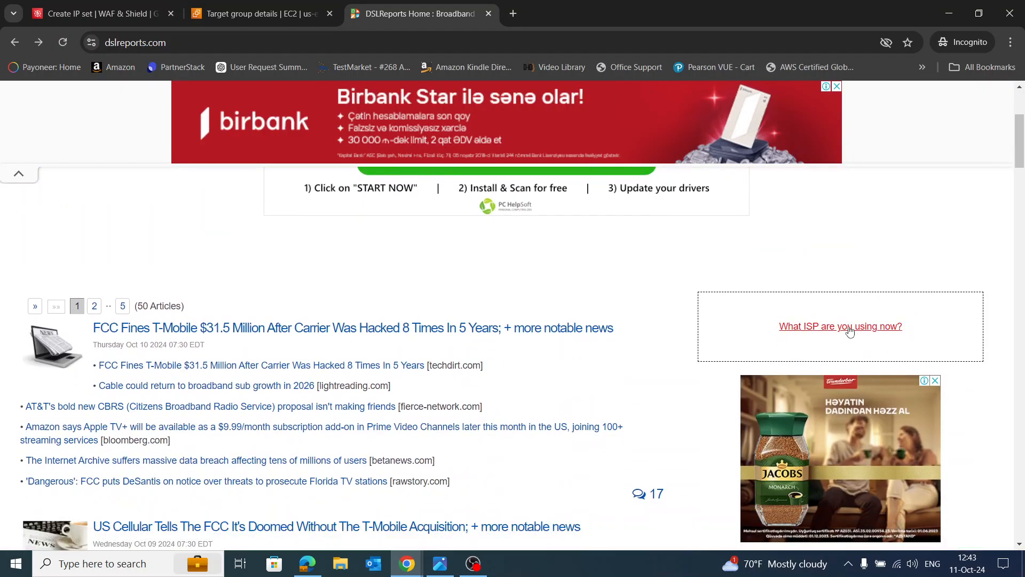
scroll(665, 304, "up", 3)
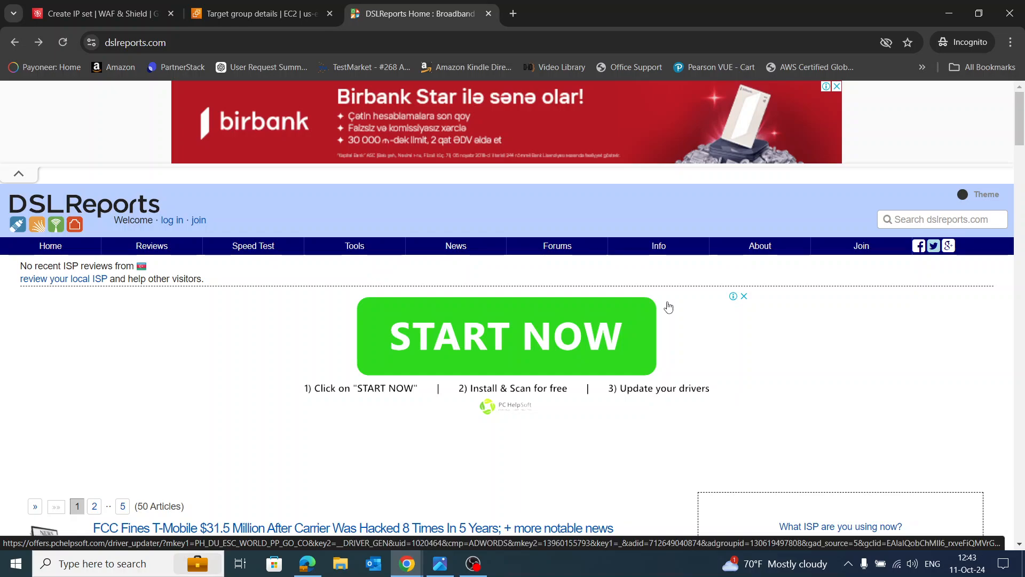
mouse_move(357, 252)
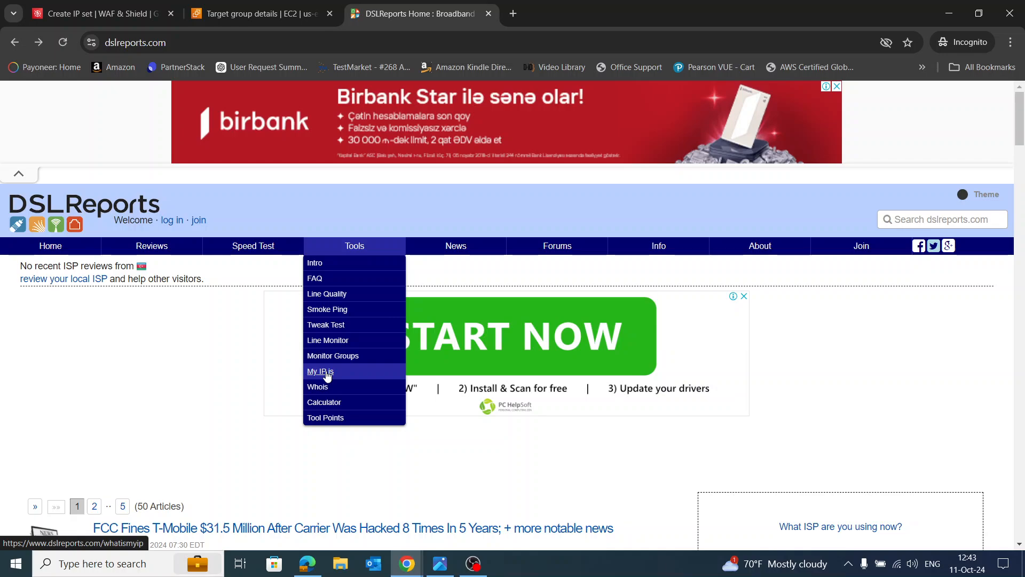
left_click(327, 374)
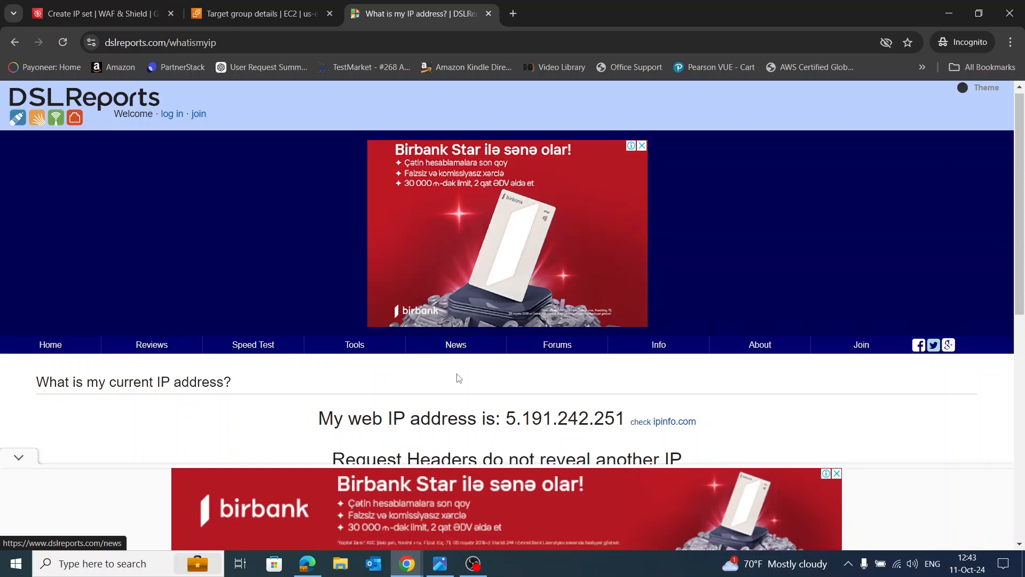
scroll(458, 378, "down", 2)
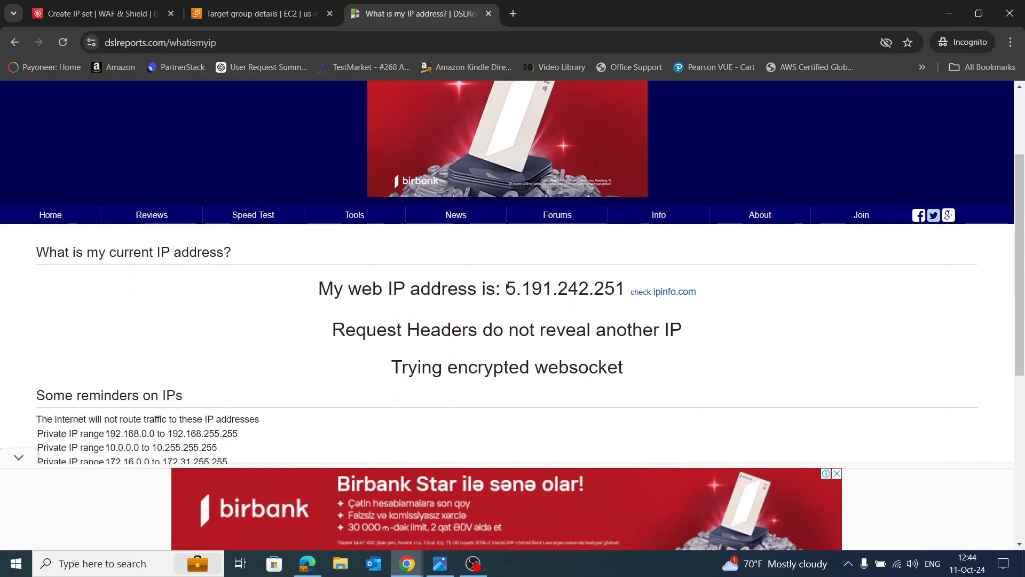
left_click_drag(506, 288, 625, 284)
key("ctrl+c")
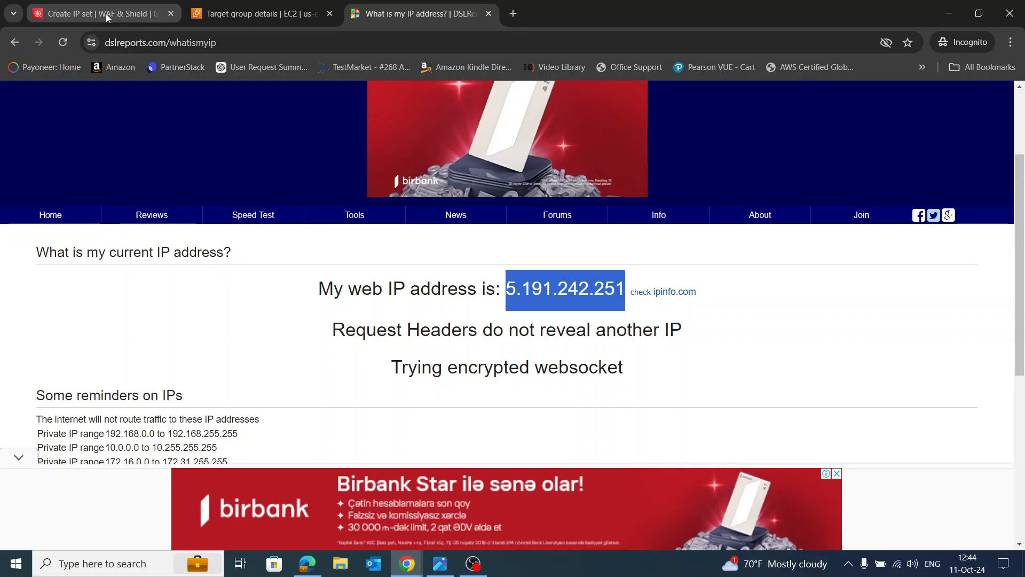
Rename the IP set in the Create IP set form to Set1PPPP
left_click(254, 14)
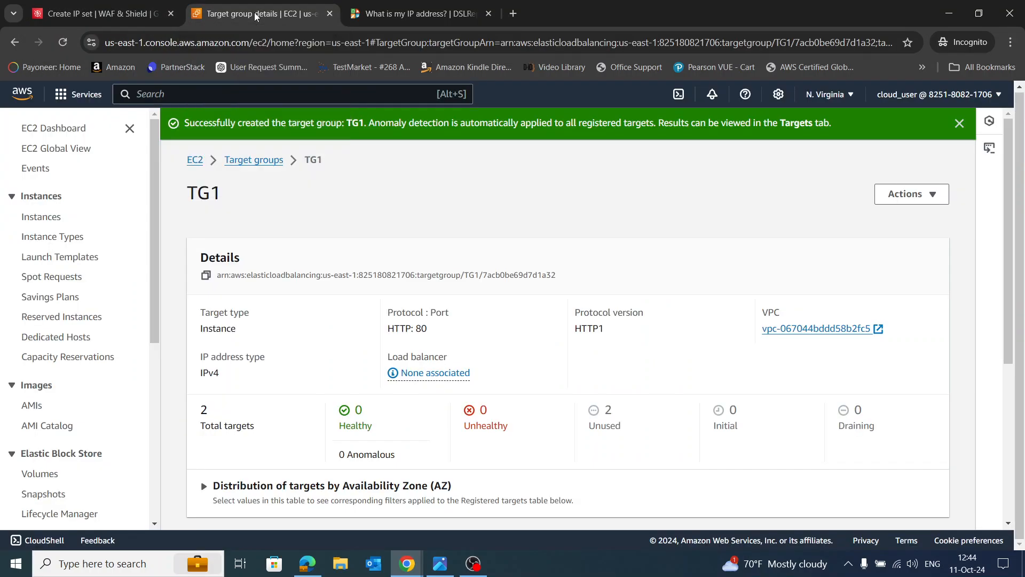
left_click(94, 16)
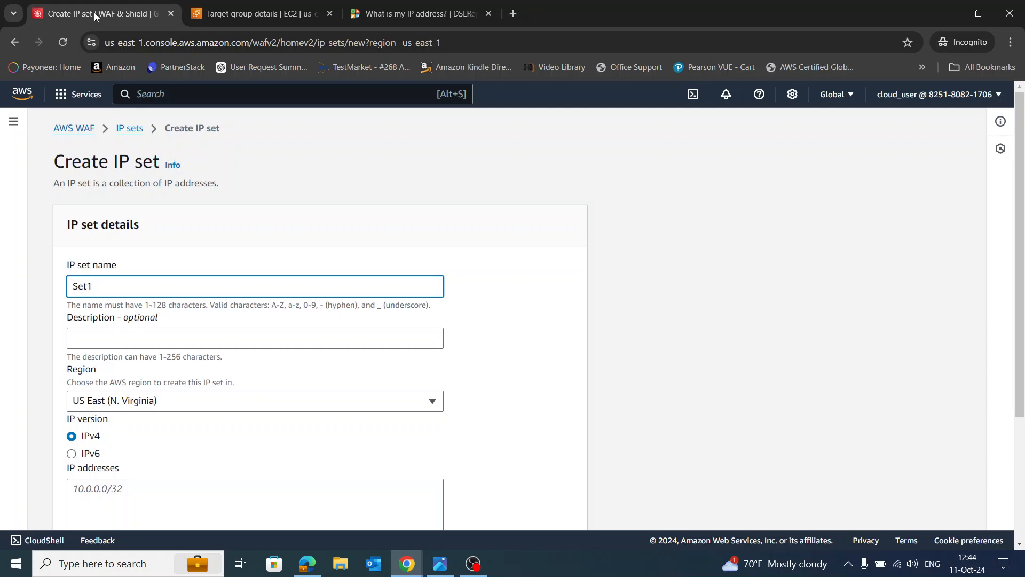
type("PP")
scroll(478, 270, "down", 1)
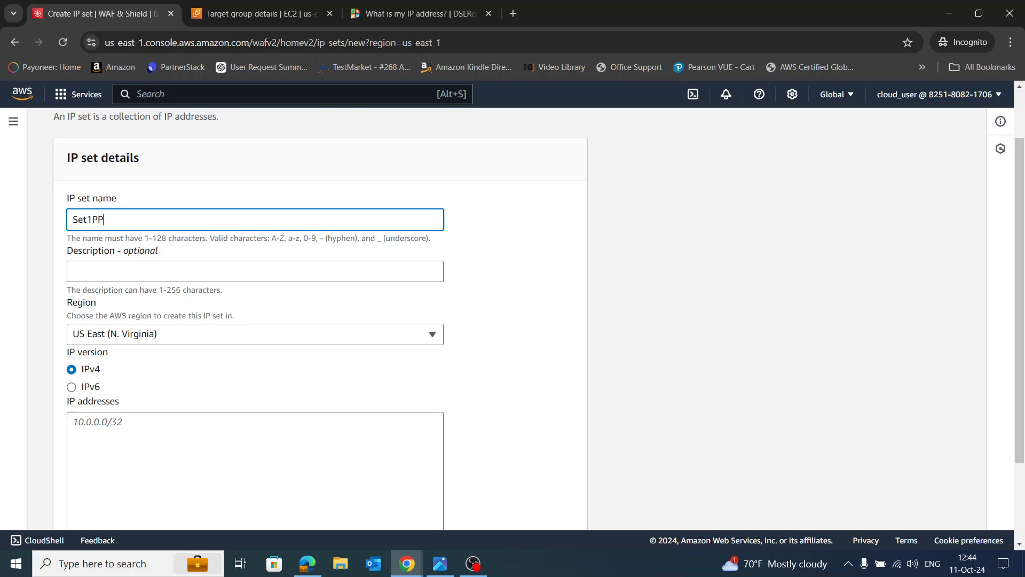
type("PP")
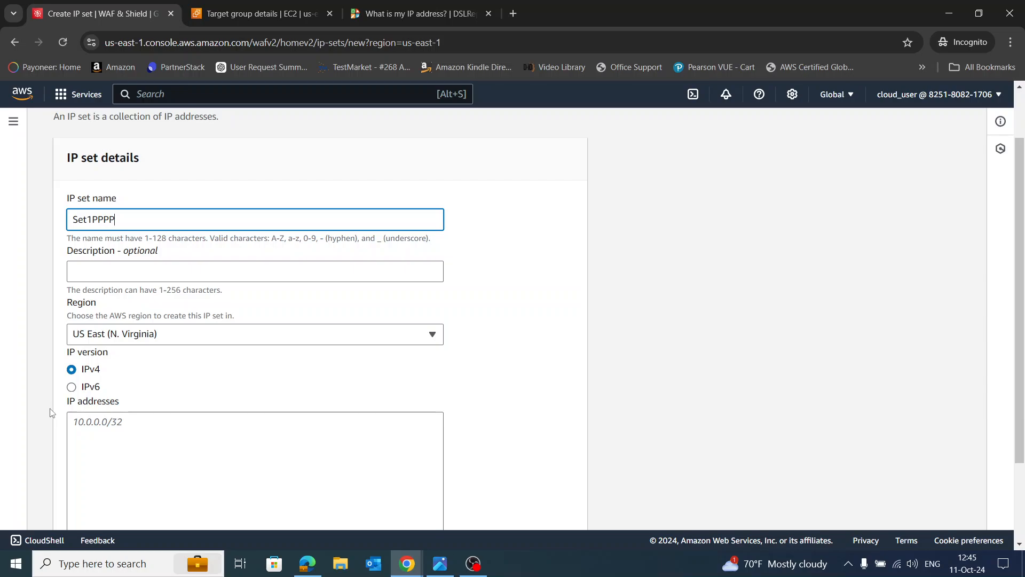
Enter 5.191.242.251/32 as the IP address and create the IP set
left_click(118, 425)
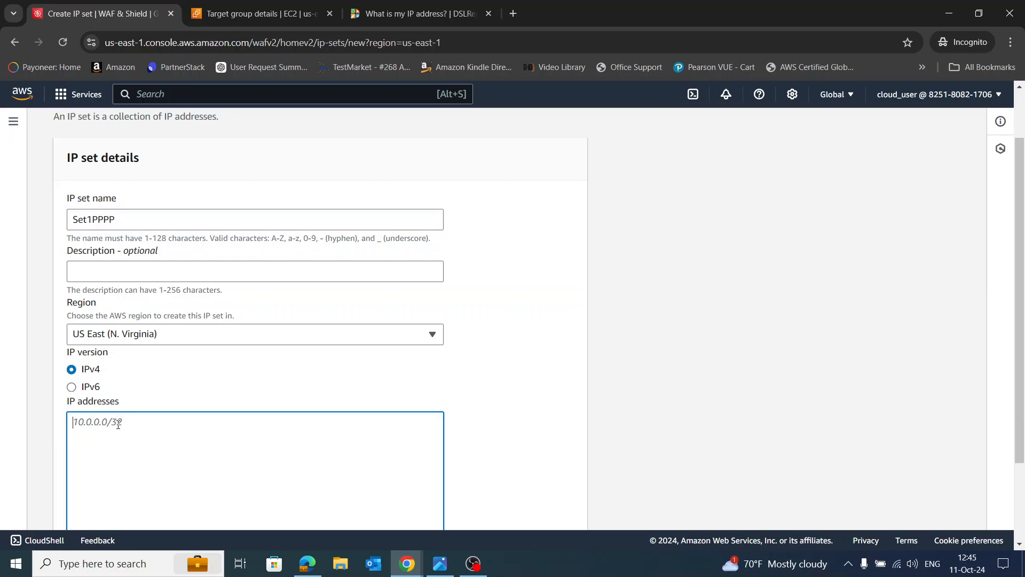
key("ctrl+v")
type("/32")
scroll(331, 378, "down", 2)
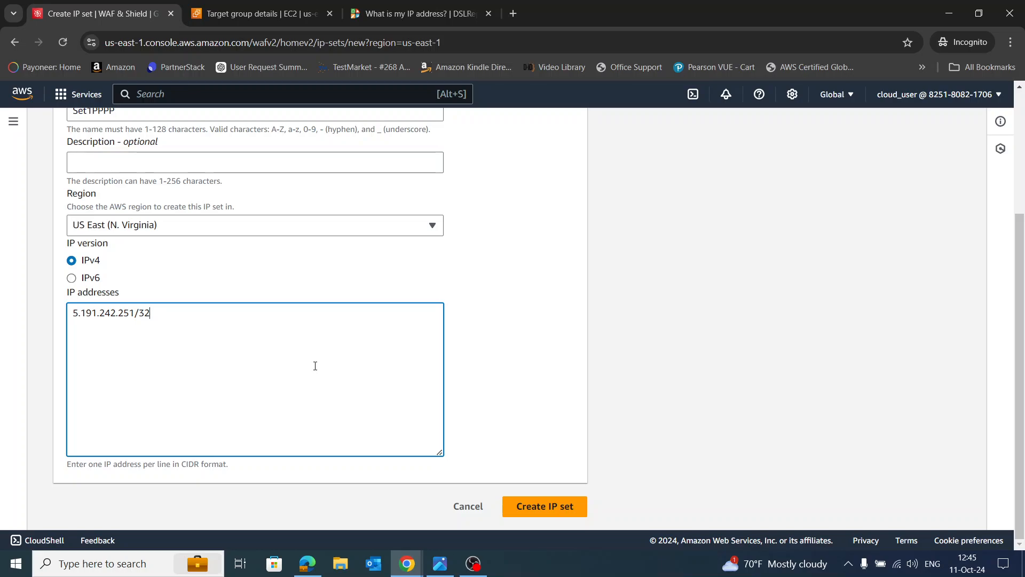
left_click(538, 508)
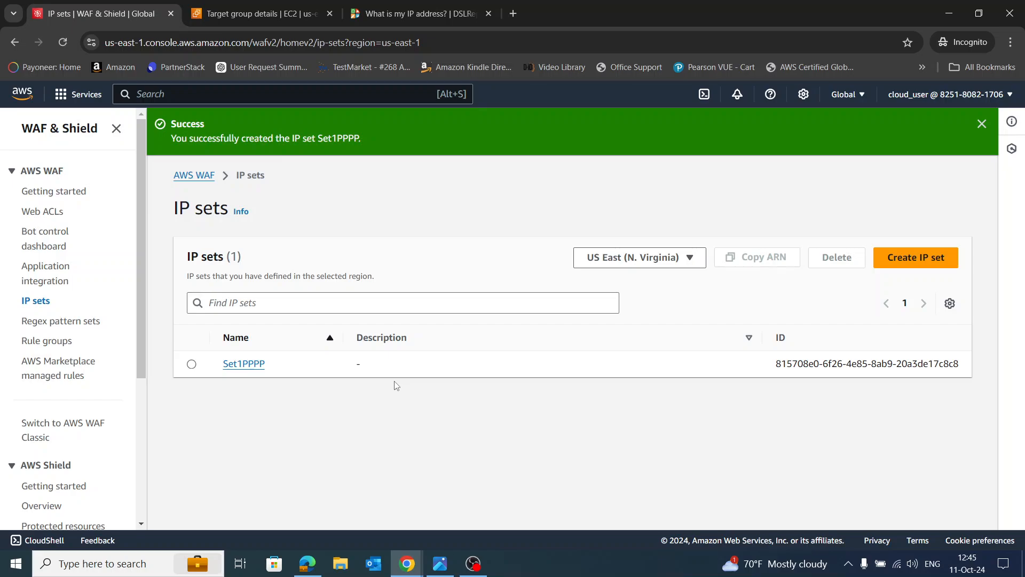
Start a regional web ACL named AACL1 and proceed to the Add rules step
left_click(51, 214)
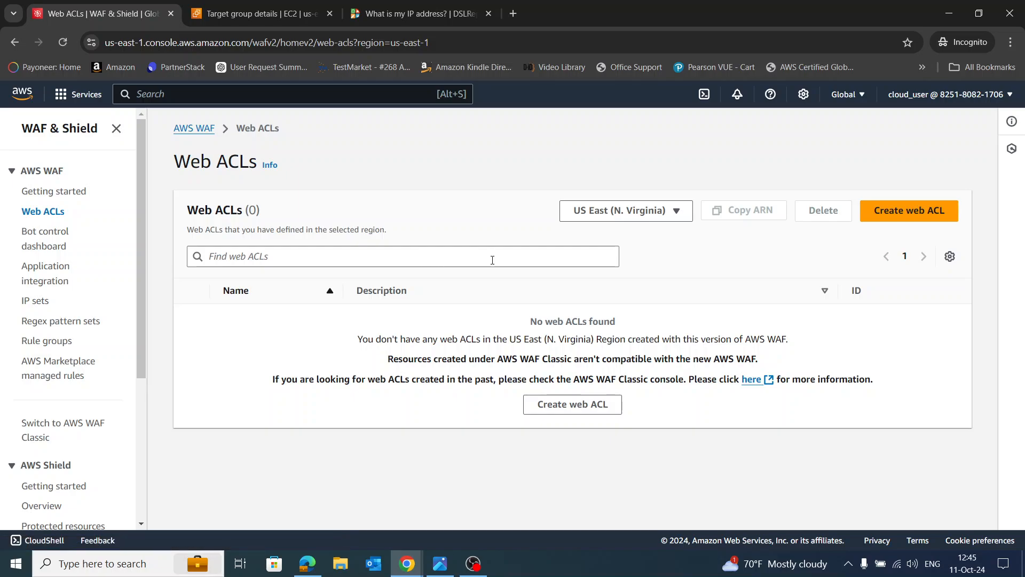
left_click(916, 213)
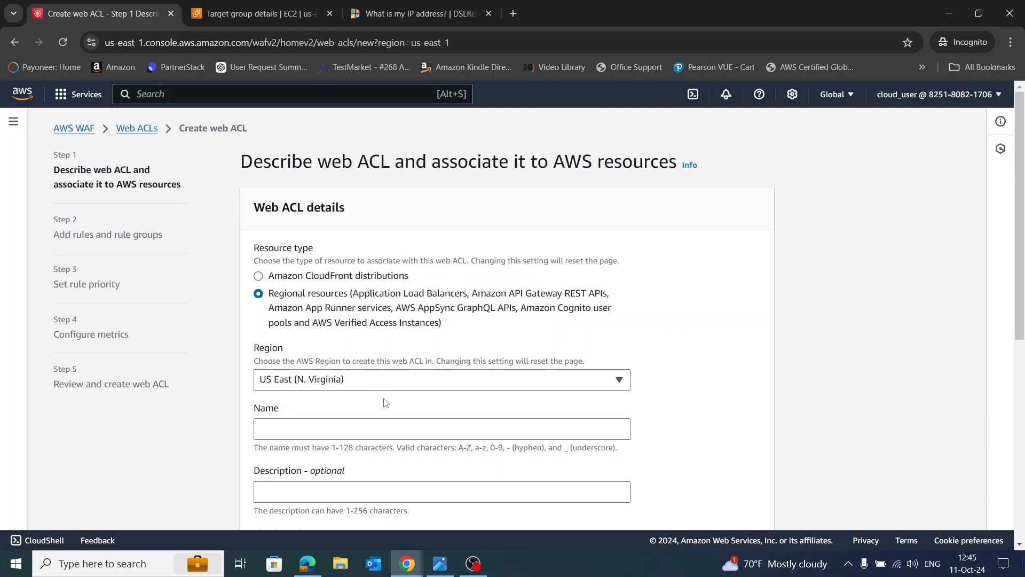
scroll(350, 369, "down", 1)
left_click(349, 356)
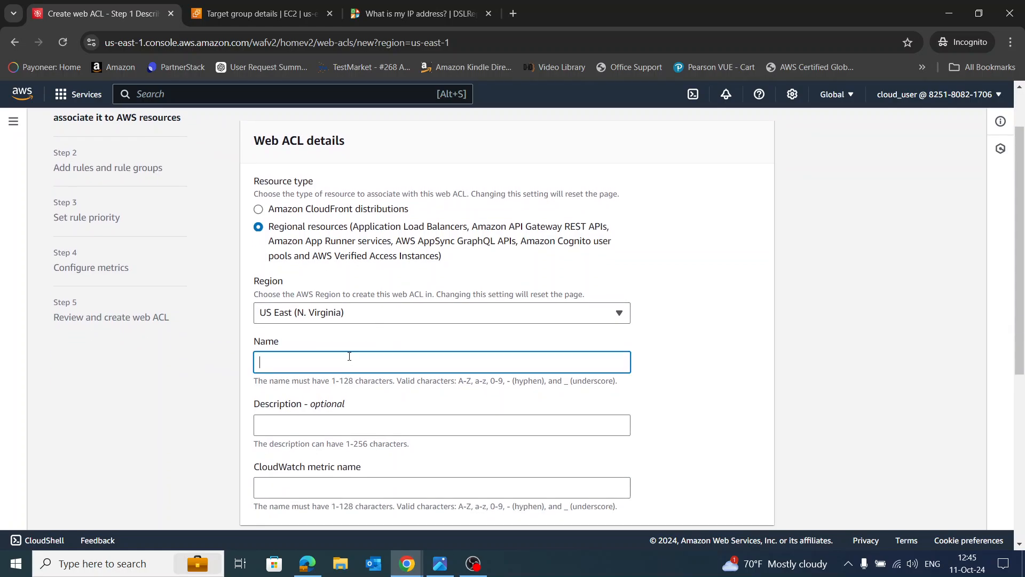
type("AACL1")
scroll(528, 350, "down", 6)
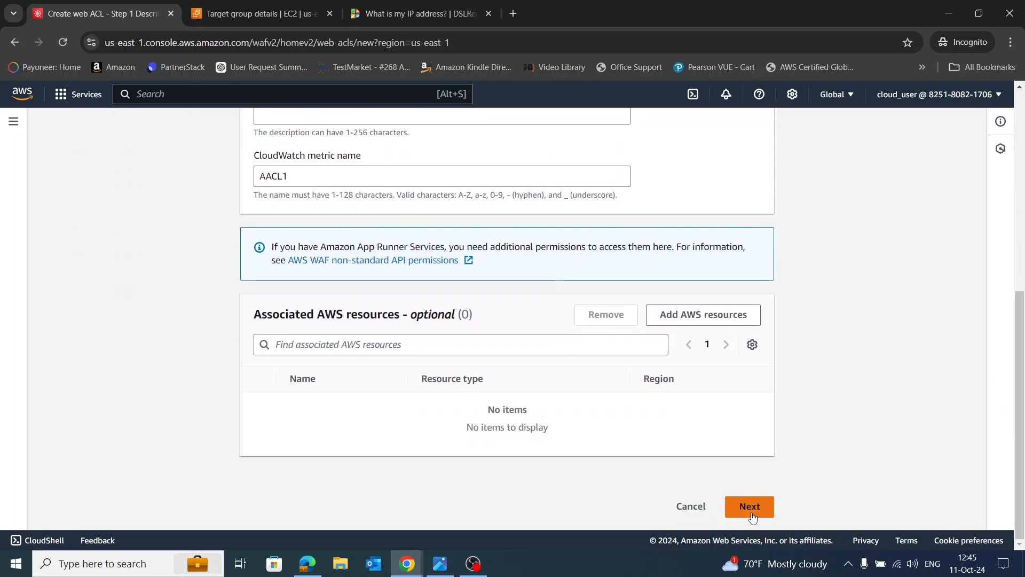
left_click(750, 511)
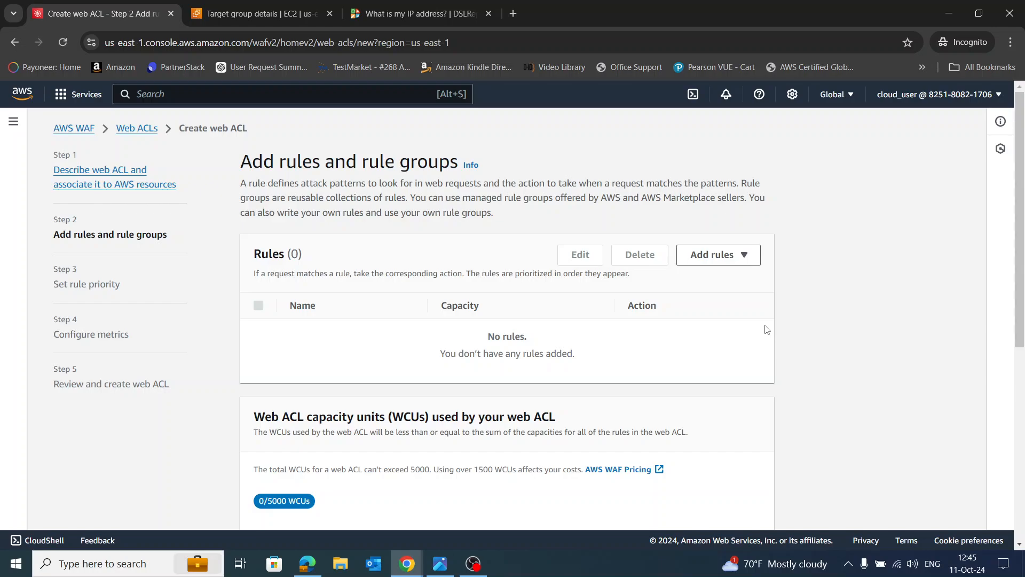
Show the Add rules dropdown options for the still-empty web ACL AACL1
scroll(761, 320, "down", 2)
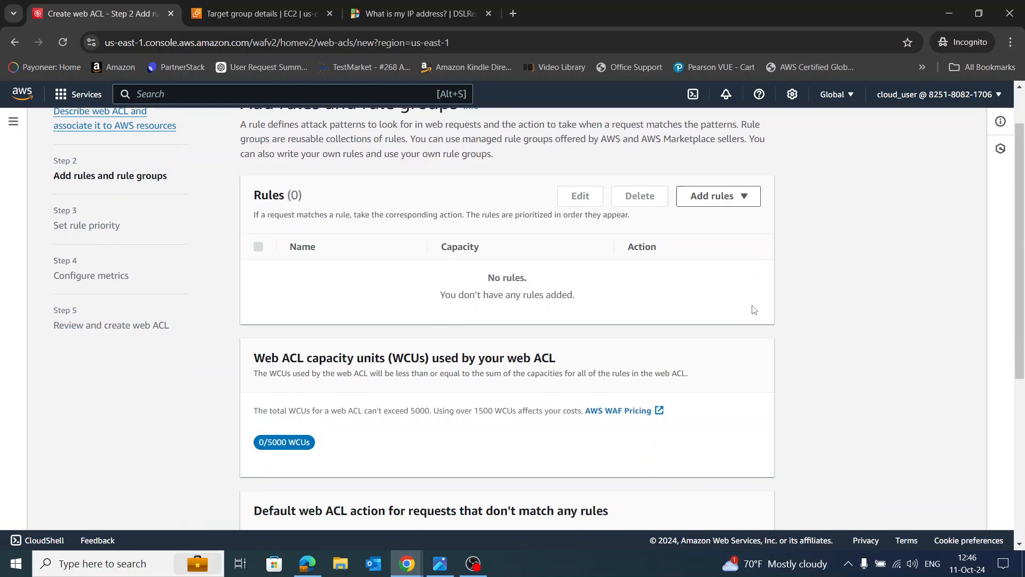
scroll(751, 280, "up", 2)
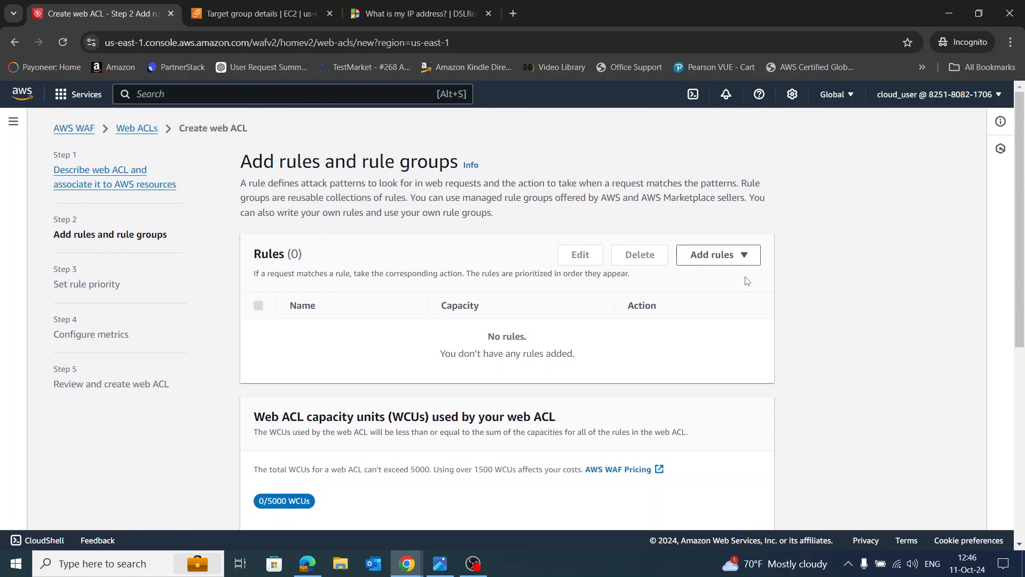
left_click(727, 257)
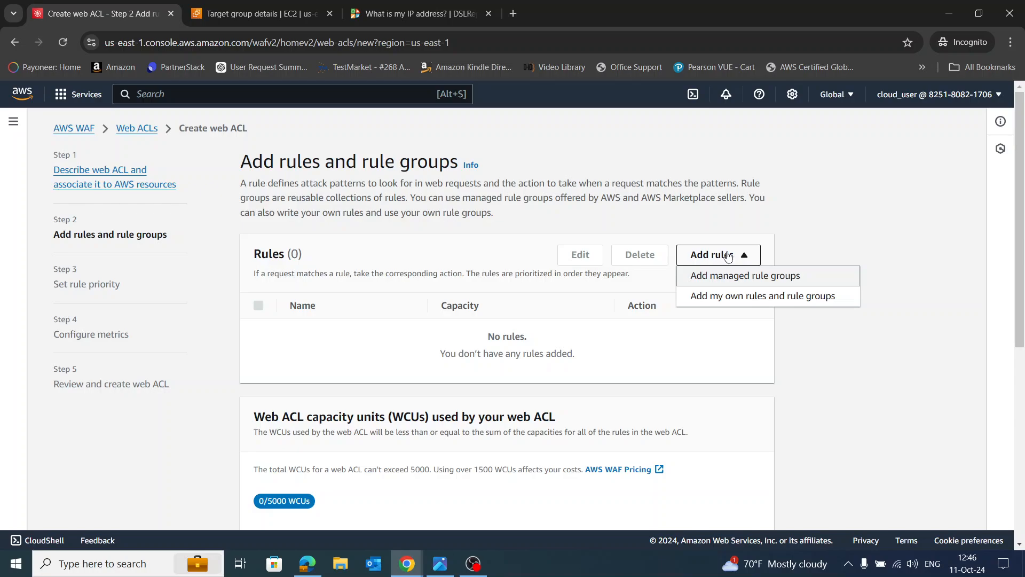
left_click(795, 244)
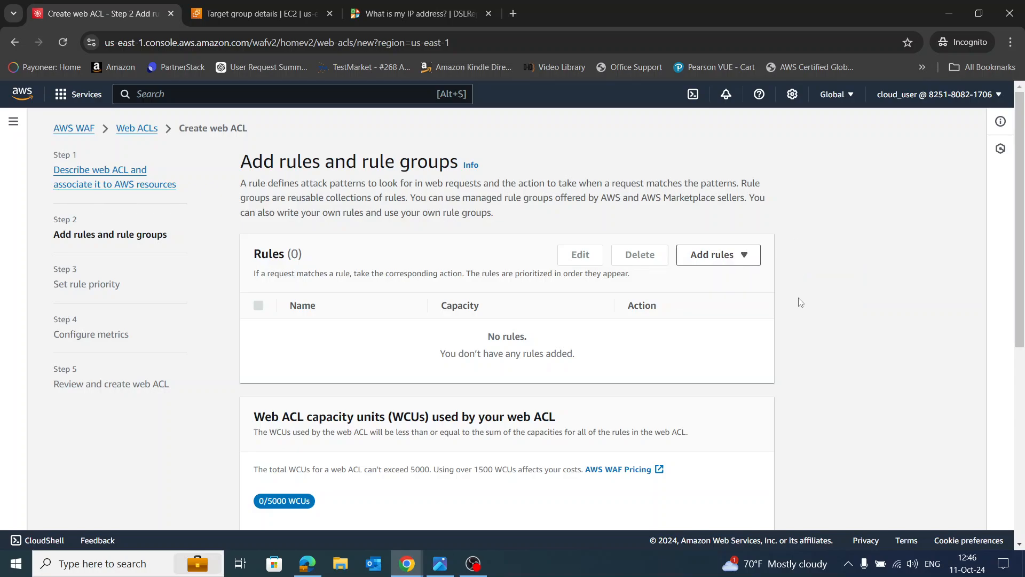
scroll(796, 299, "down", 5)
scroll(789, 299, "down", 1)
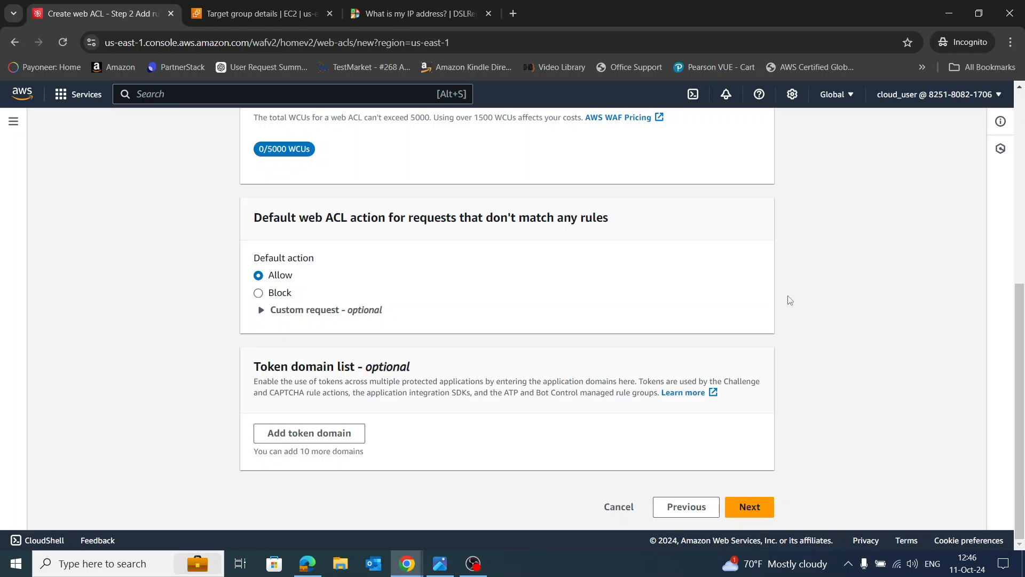
scroll(790, 300, "up", 7)
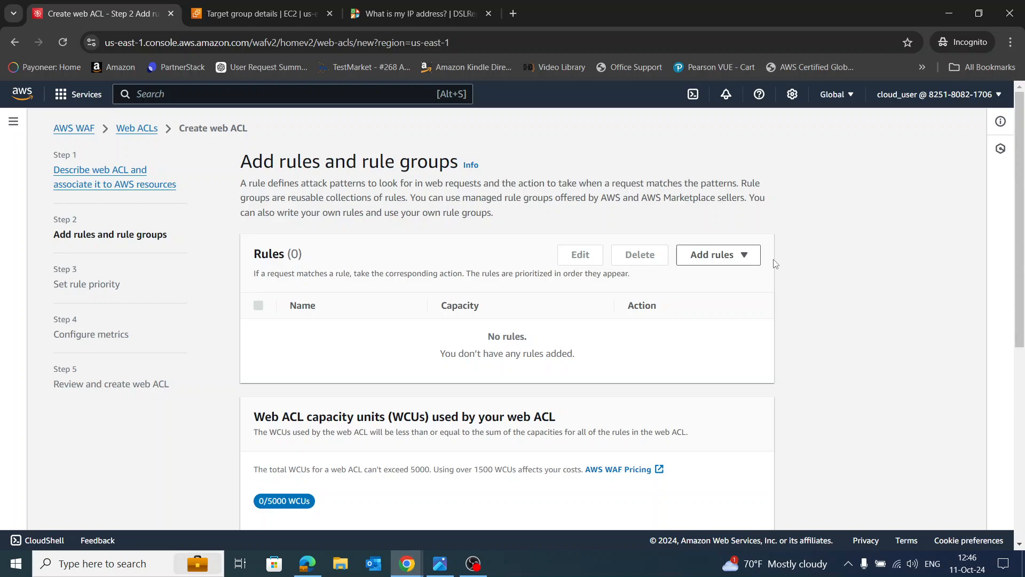
left_click(729, 254)
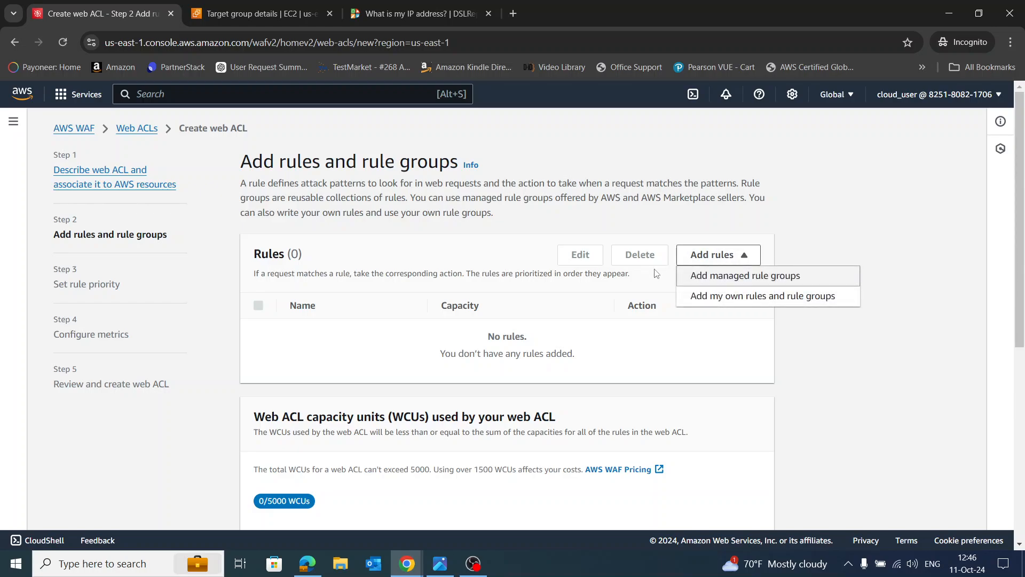
Add the AWS managed Amazon IP reputation list rule group to web ACL AACL1
left_click(722, 276)
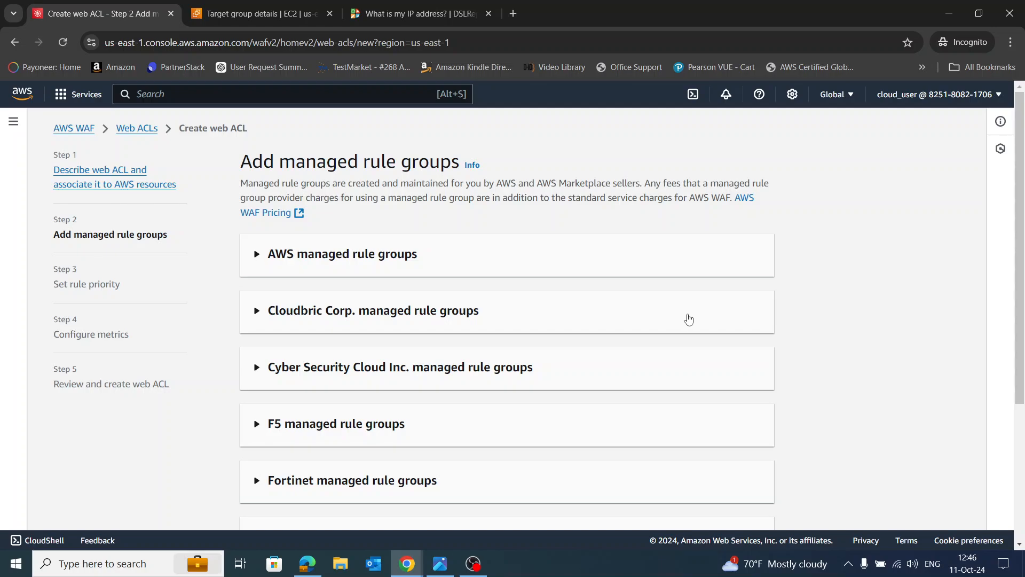
left_click(370, 265)
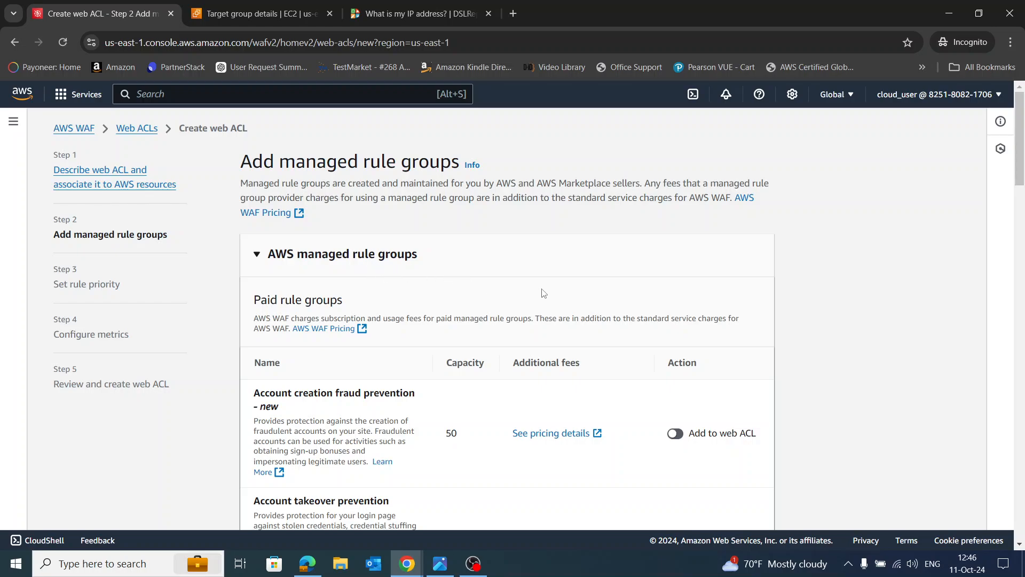
scroll(539, 299, "down", 1)
scroll(540, 300, "down", 9)
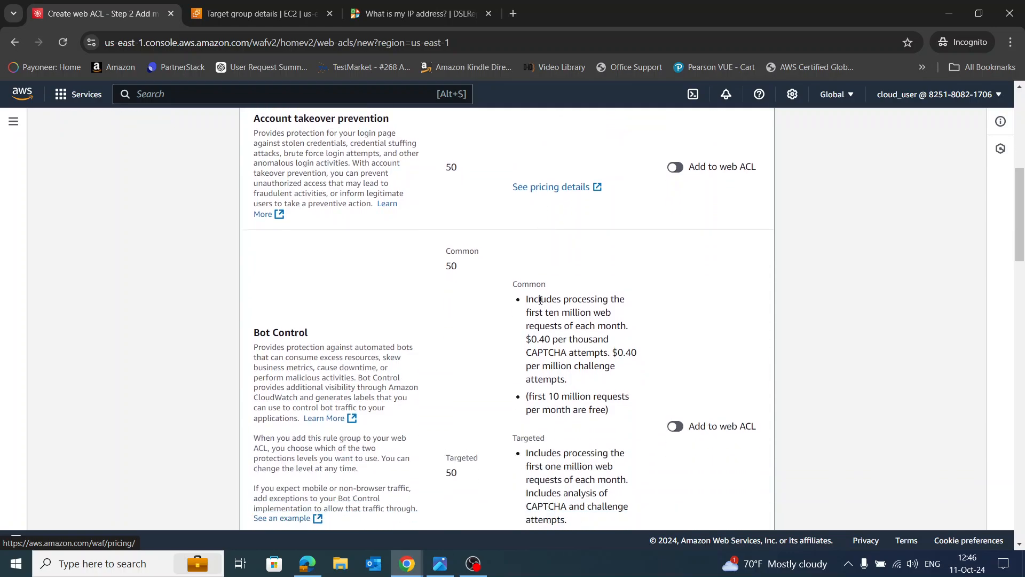
scroll(541, 299, "down", 5)
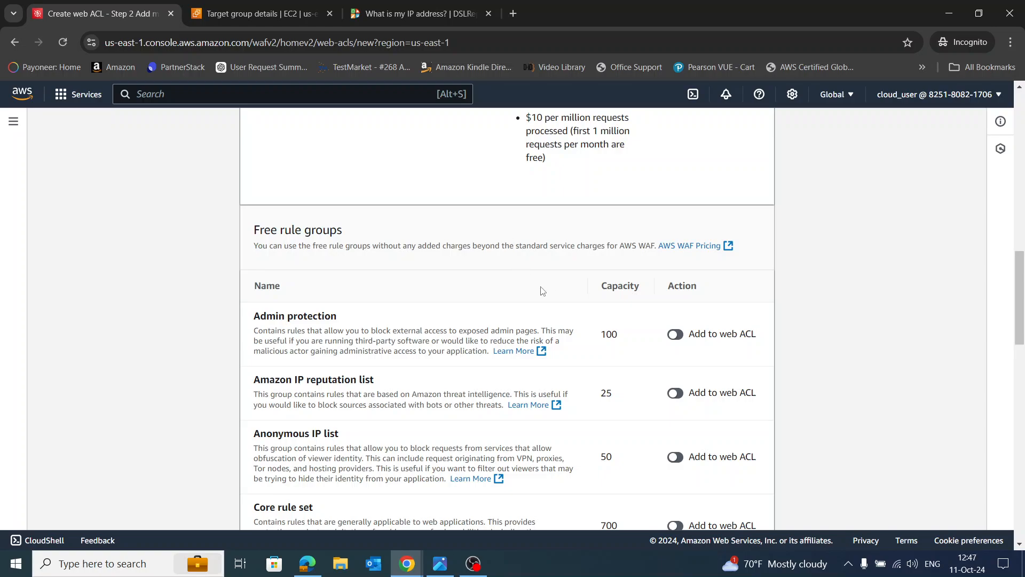
scroll(510, 316, "down", 1)
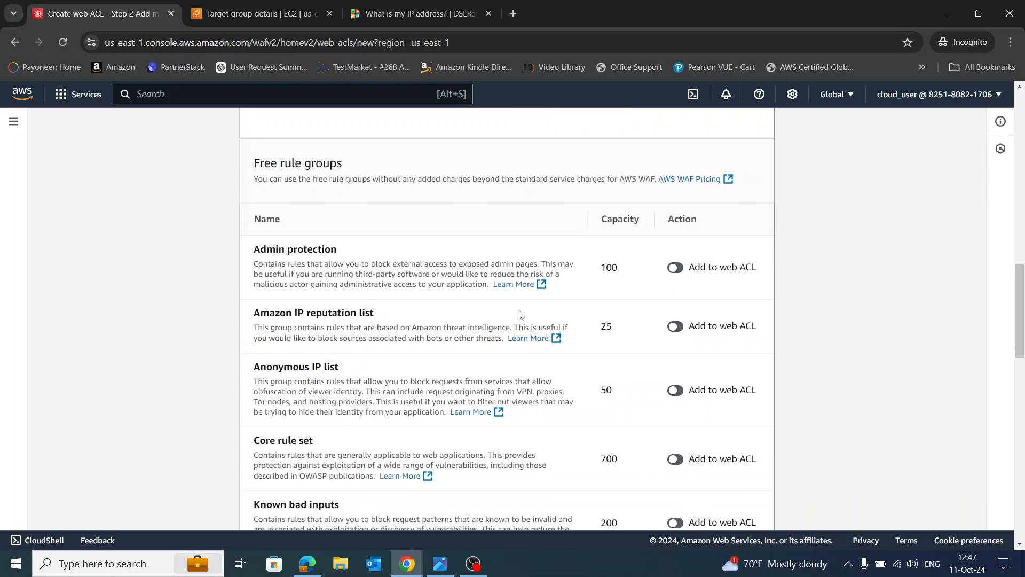
left_click(676, 327)
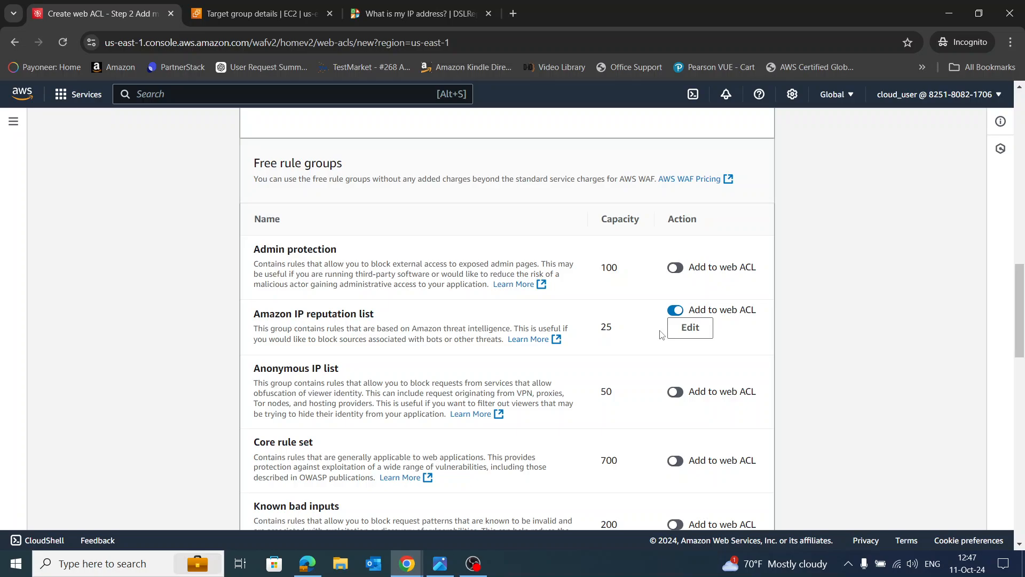
scroll(656, 331, "down", 2)
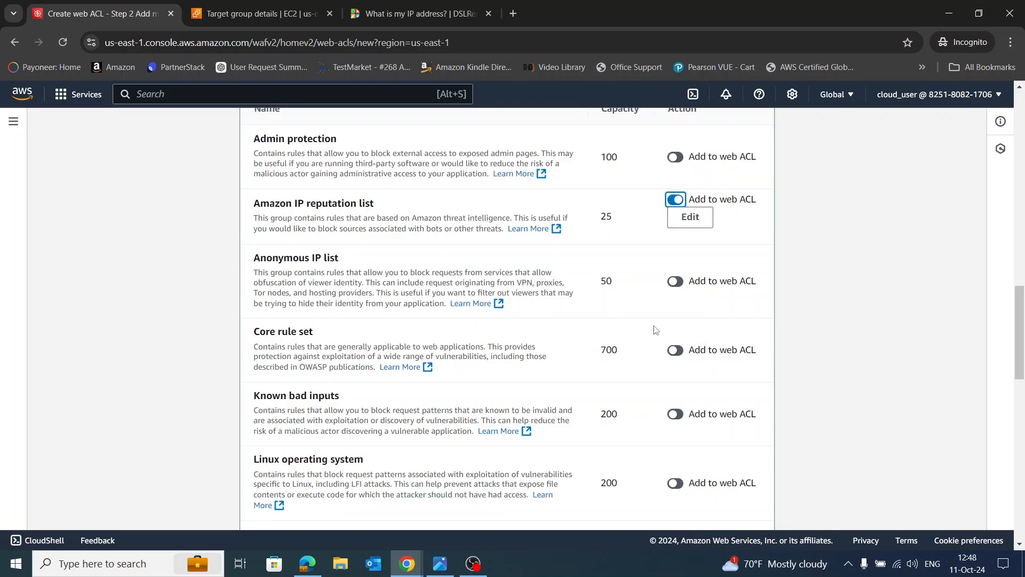
scroll(620, 404, "down", 3)
scroll(669, 399, "down", 10)
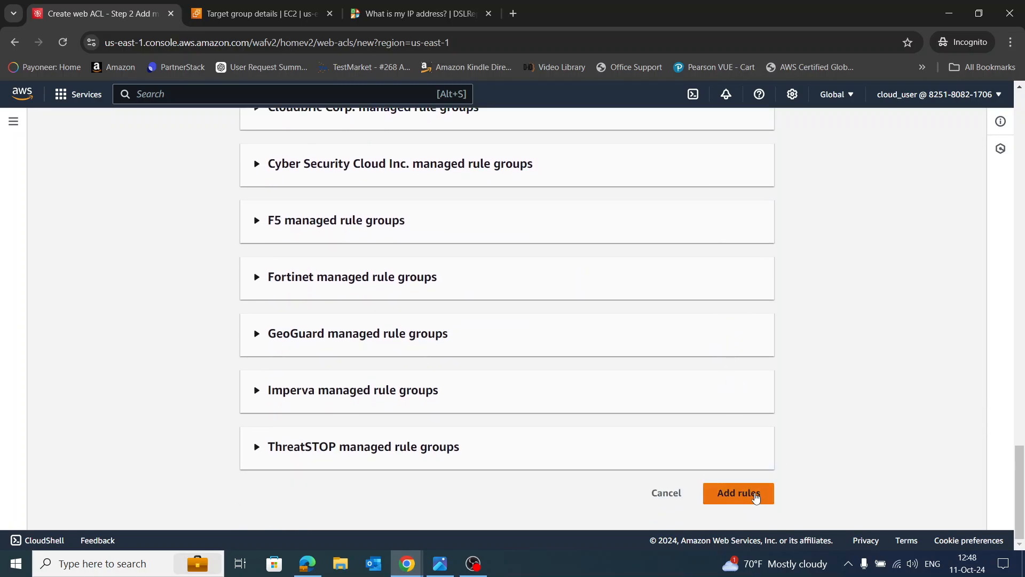
left_click(755, 495)
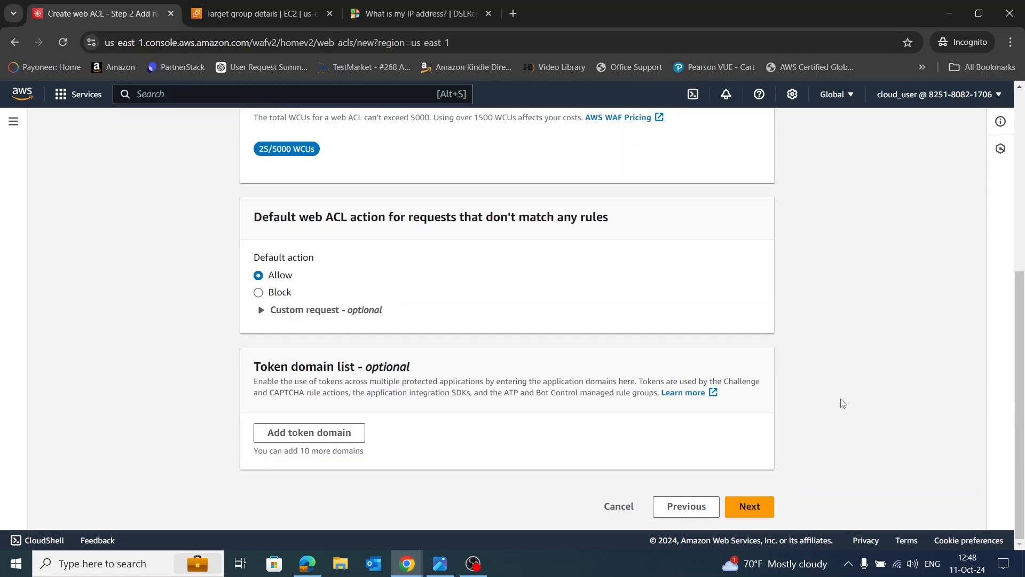
Begin a custom Rule builder rule named MyRulePPP for web ACL AACL1
scroll(814, 249, "up", 5)
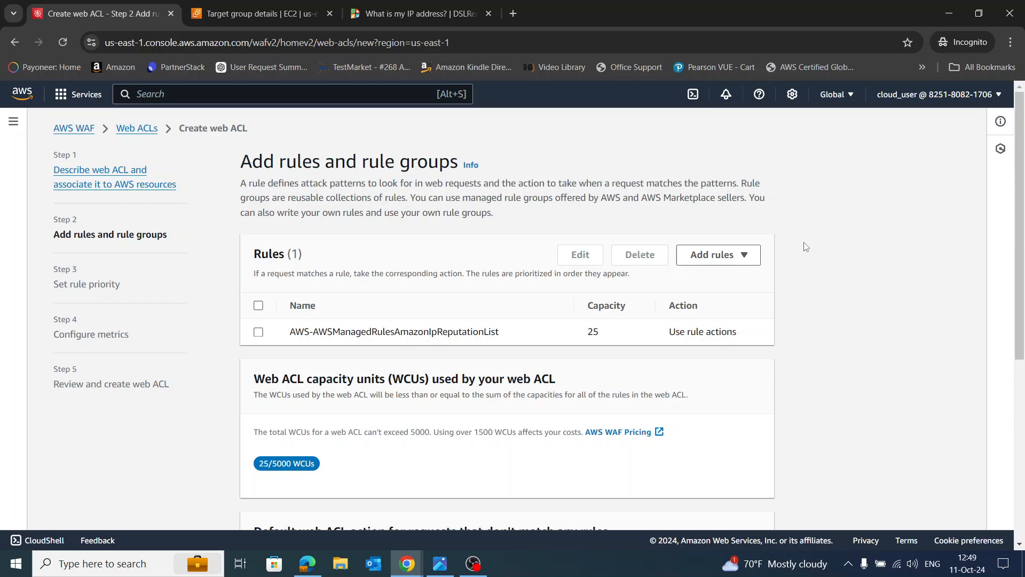
left_click(748, 262)
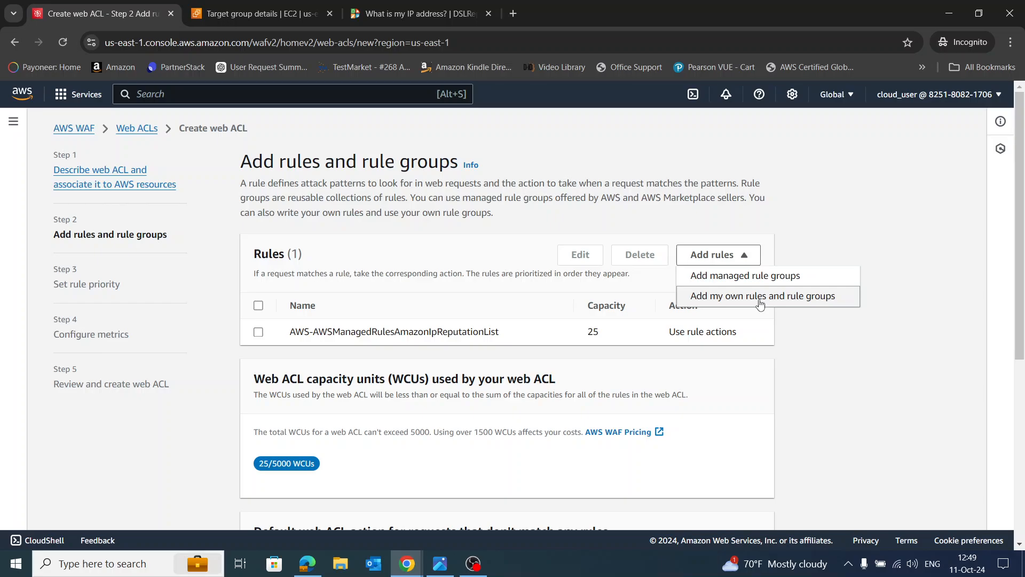
left_click(760, 297)
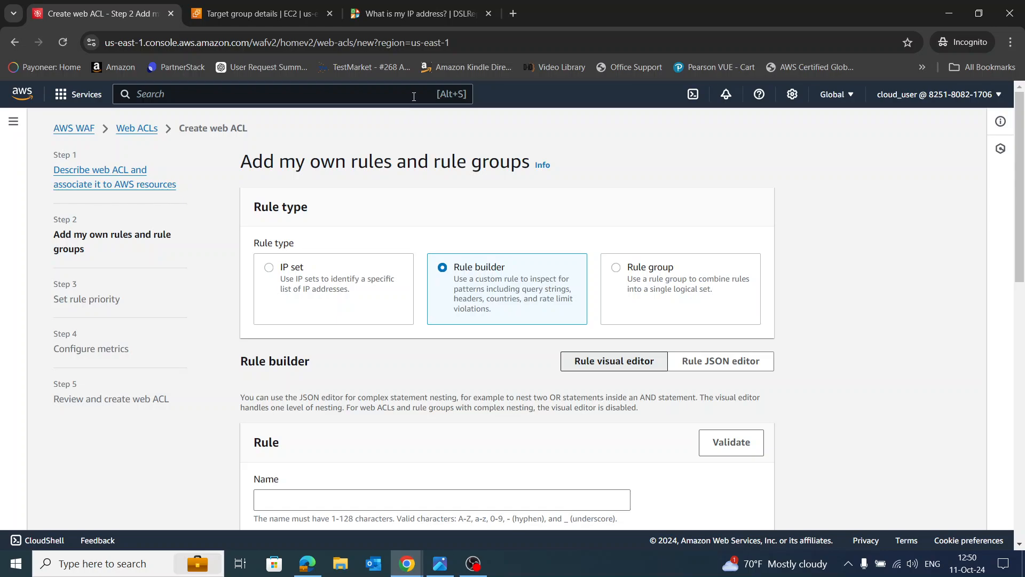
left_click(338, 499)
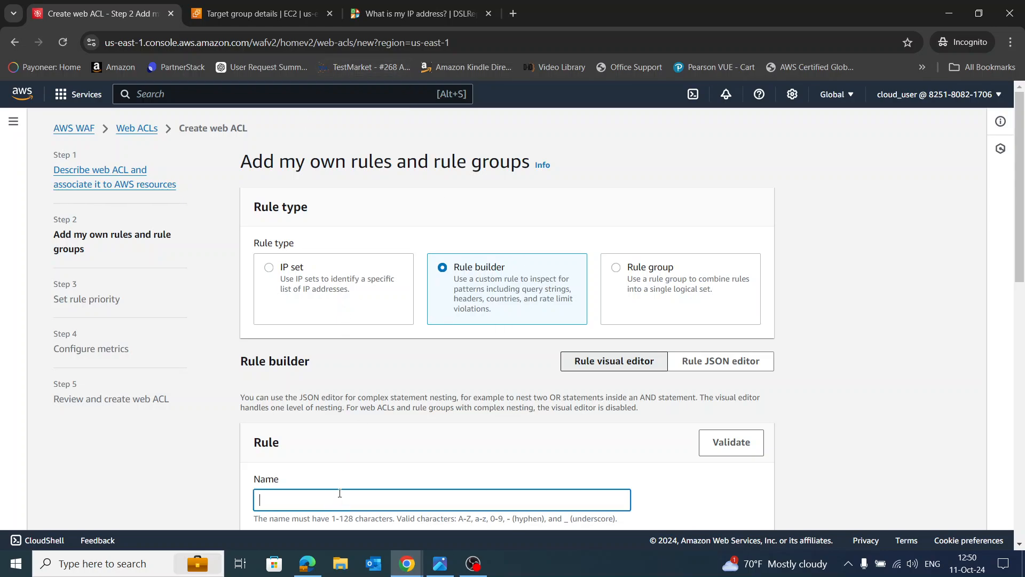
type("MyRUL")
scroll(462, 408, "down", 5)
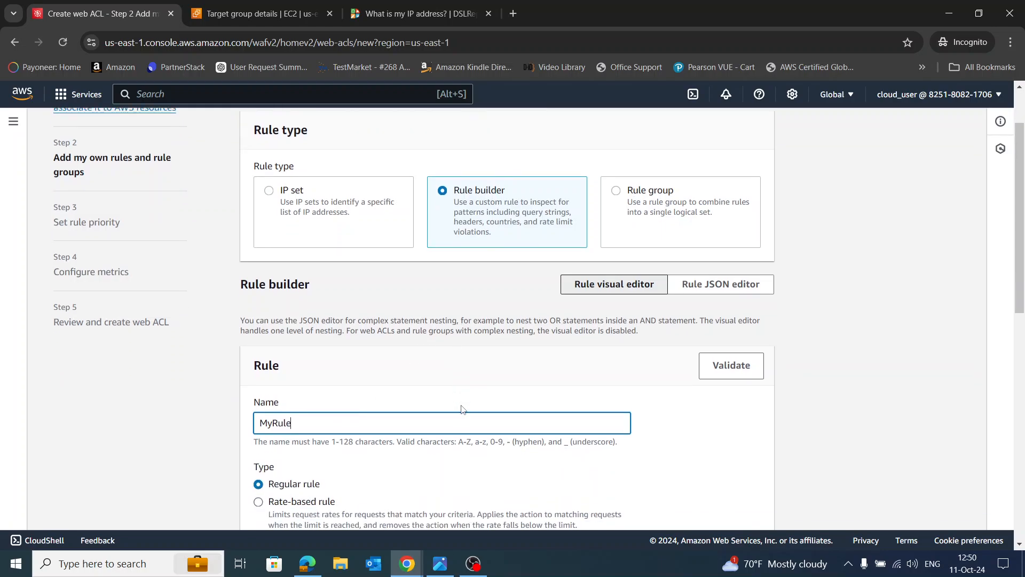
type("PP")
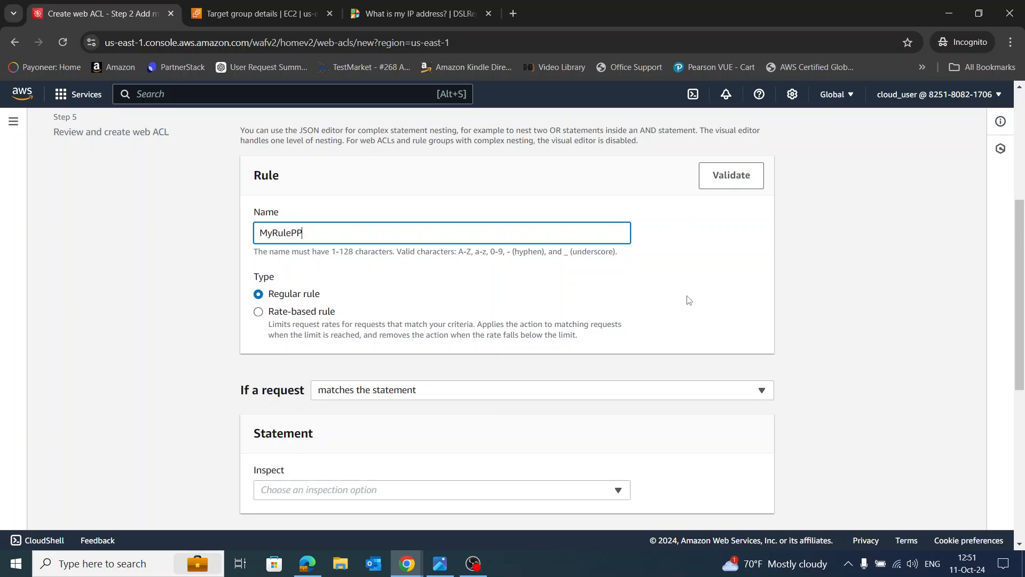
type("P")
left_click(666, 320)
scroll(721, 375, "down", 1)
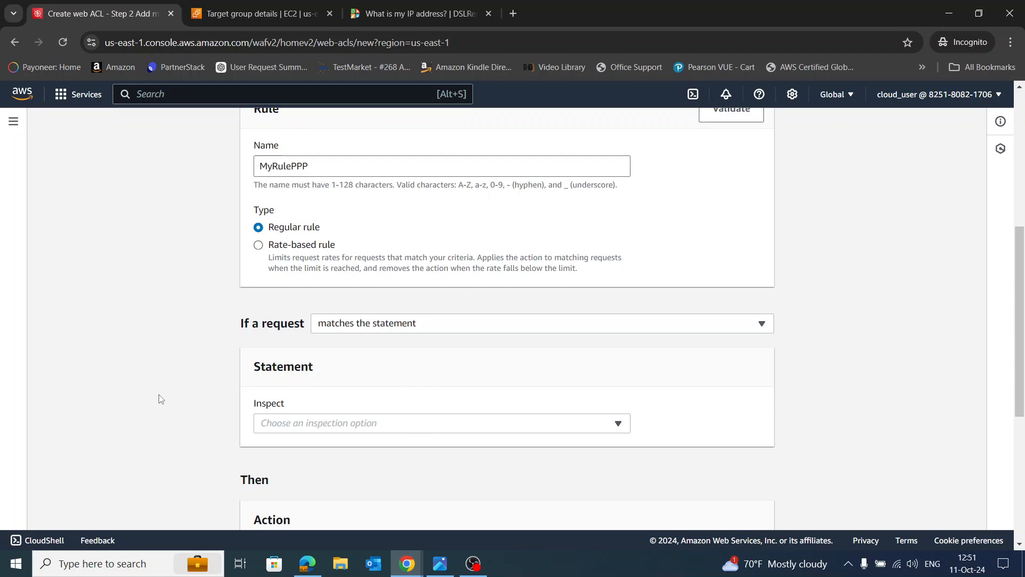
left_click(368, 426)
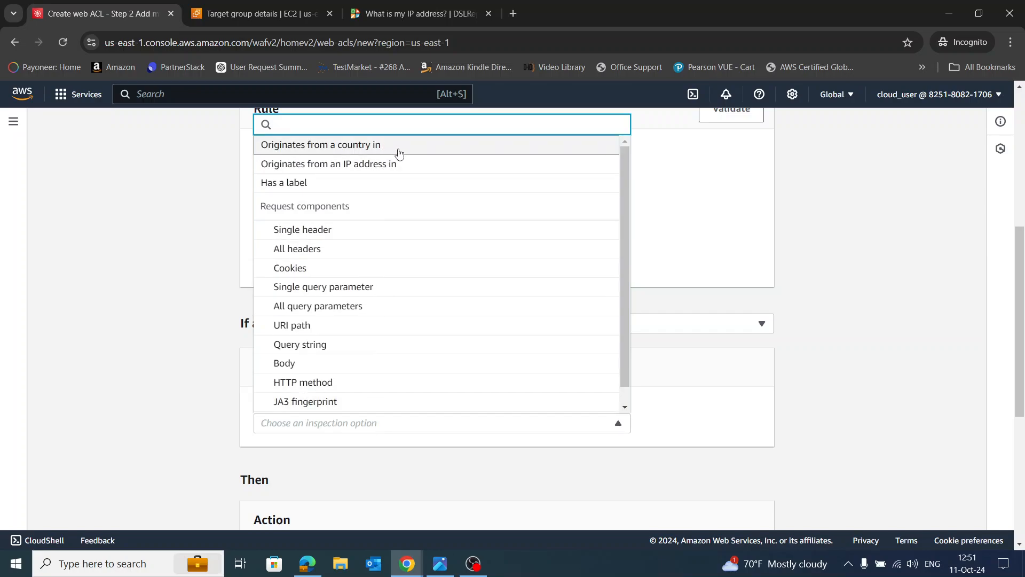
Make the rule match originating IP addresses in IP set Set1PPPP
left_click(361, 165)
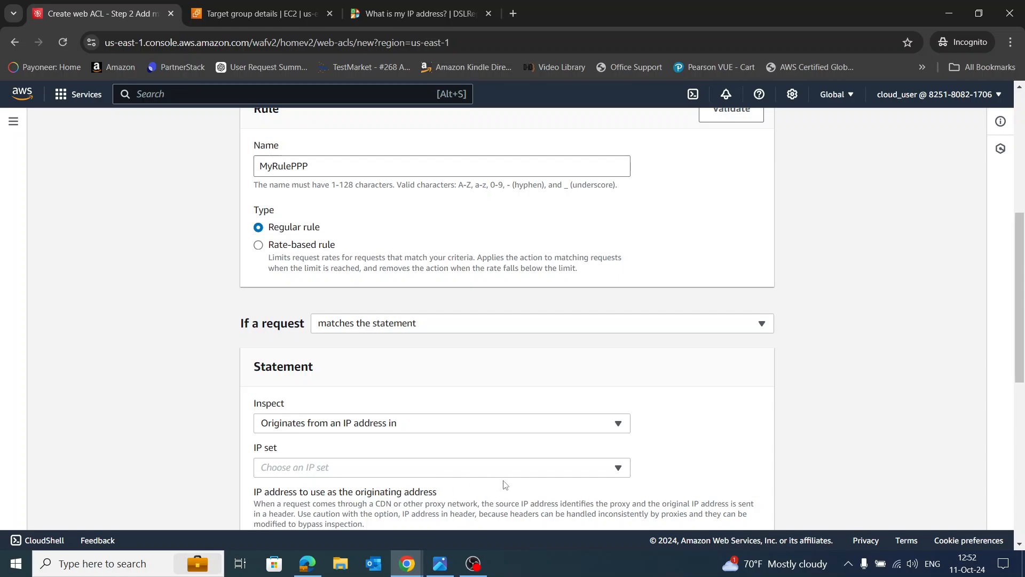
left_click(522, 475)
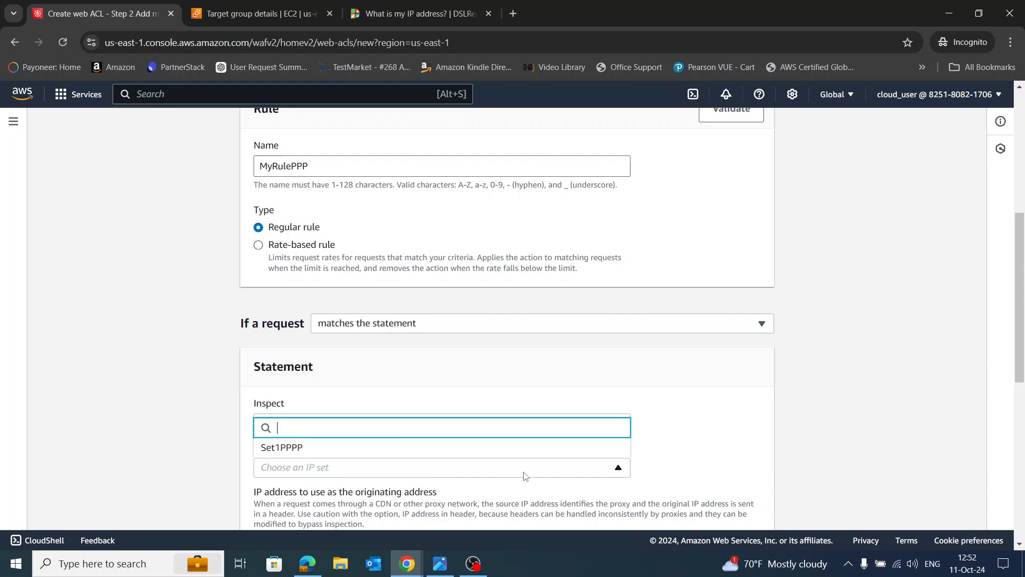
left_click(320, 447)
Change the rule action to Allow and add MyRulePPP to the web ACL
scroll(704, 418, "down", 3)
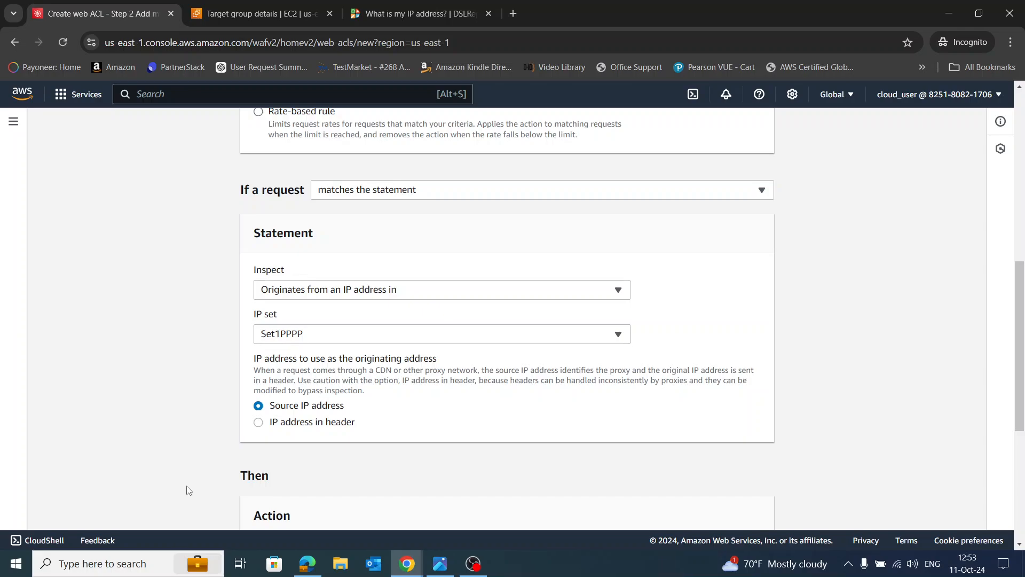
scroll(198, 491, "down", 1)
scroll(199, 492, "down", 5)
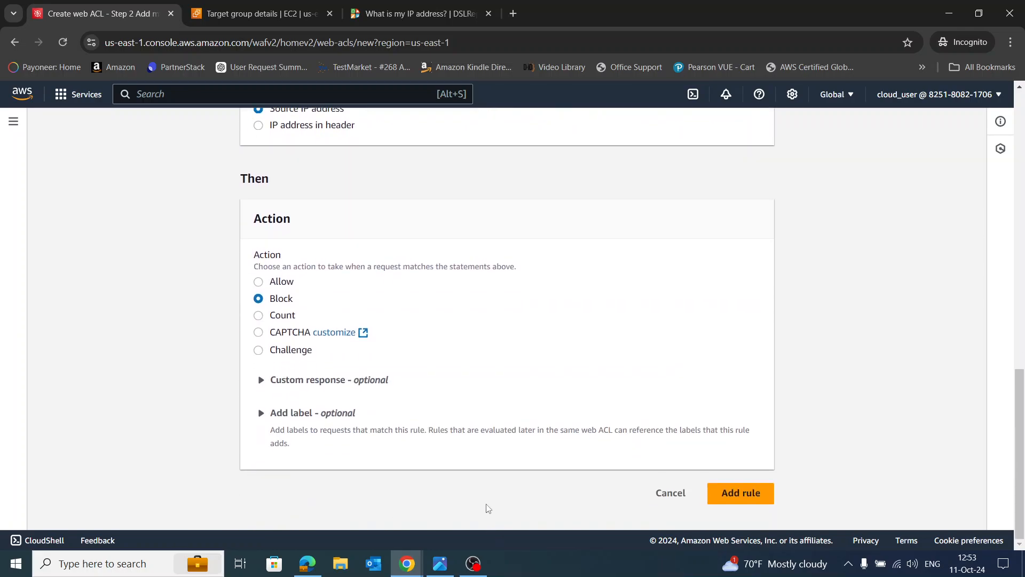
scroll(475, 481, "up", 3)
scroll(374, 440, "down", 1)
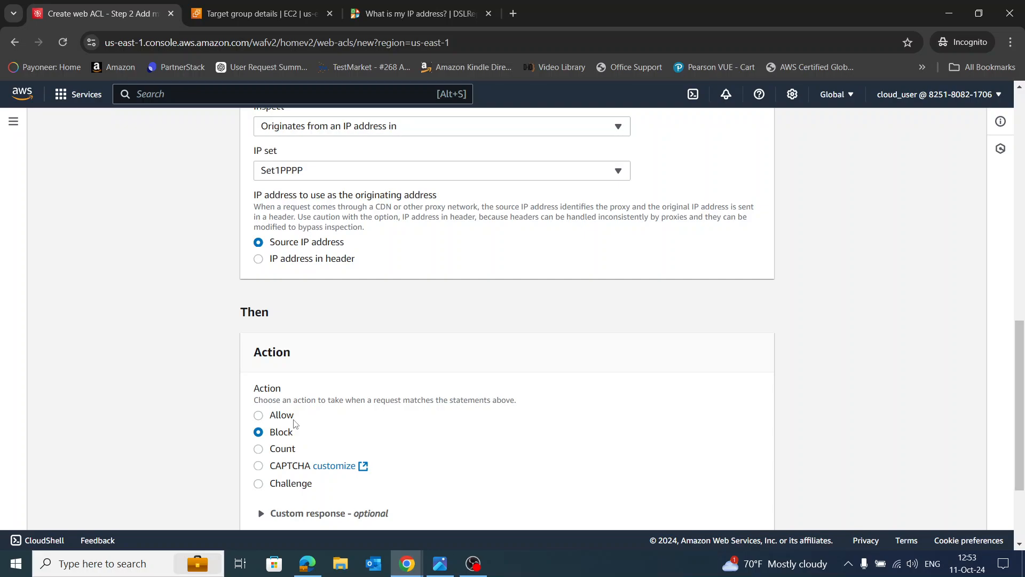
left_click(259, 415)
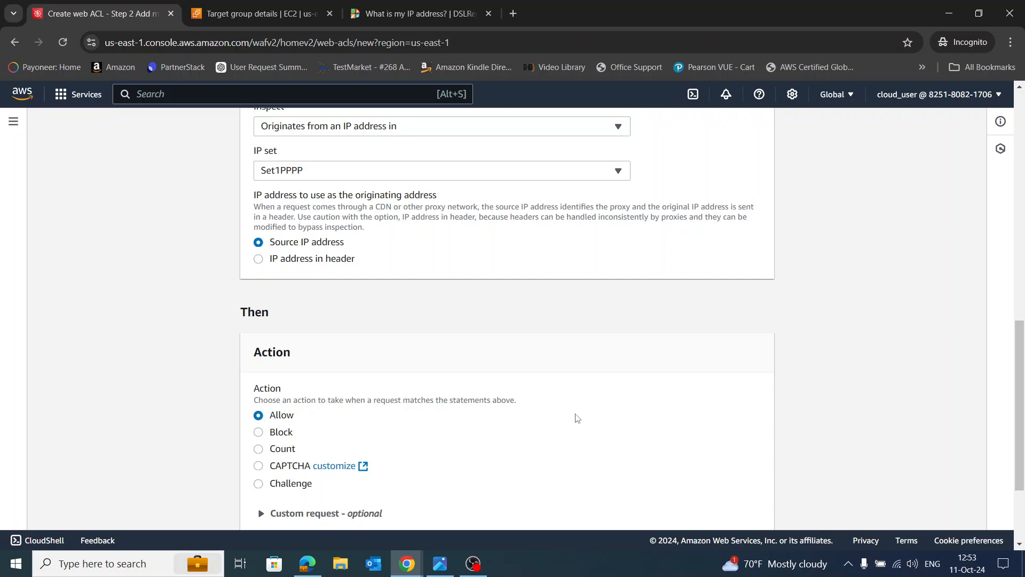
scroll(614, 432, "down", 3)
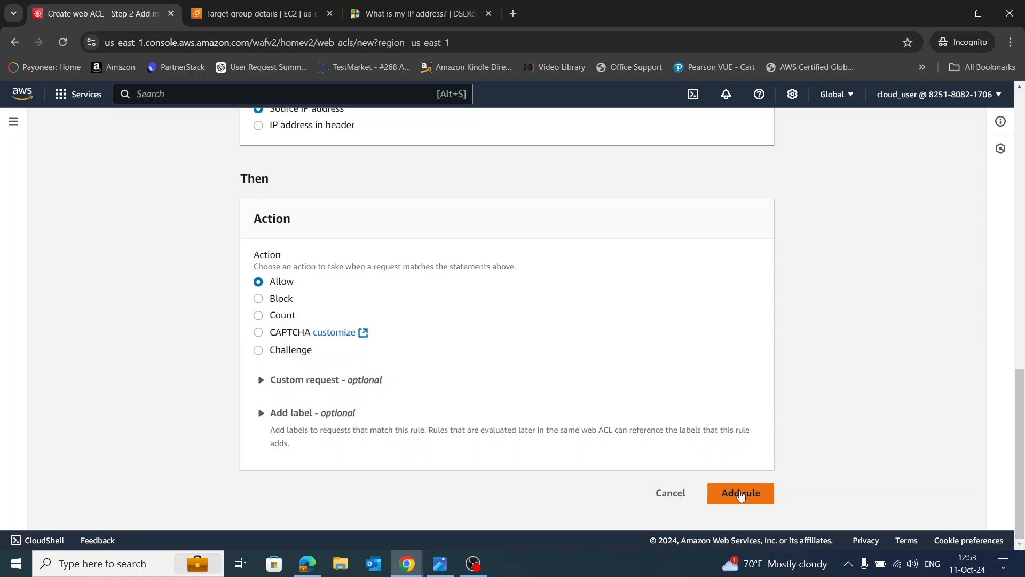
left_click(740, 493)
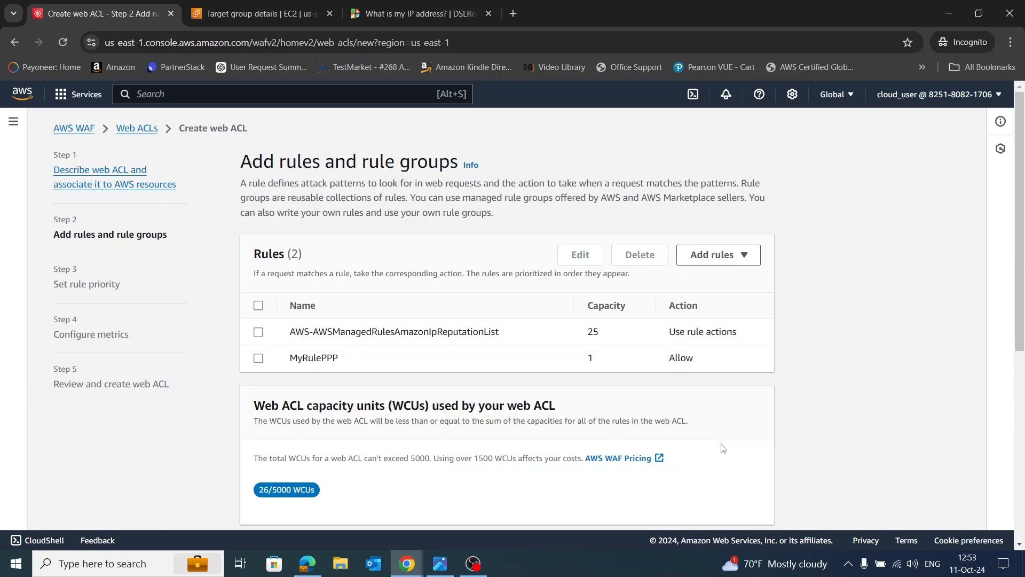
Switch AACL1's default web ACL action to Block and continue to rule priority
scroll(722, 446, "down", 1)
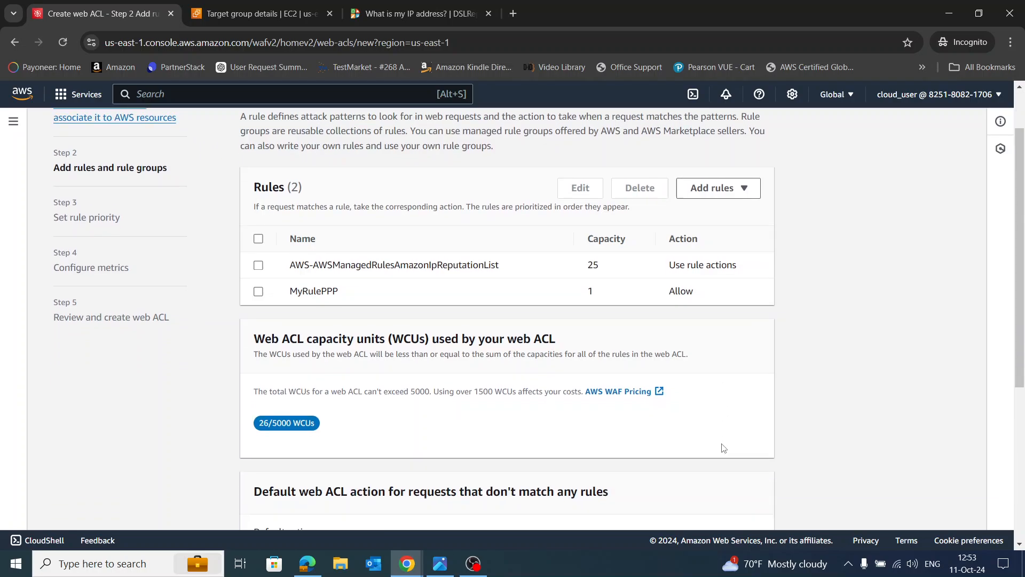
scroll(732, 392, "down", 1)
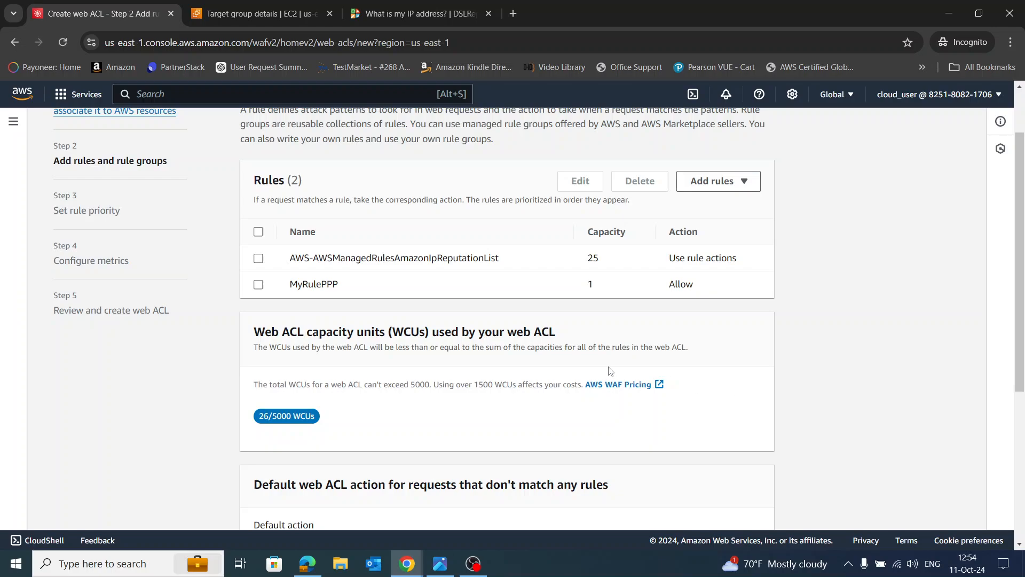
scroll(612, 366, "down", 1)
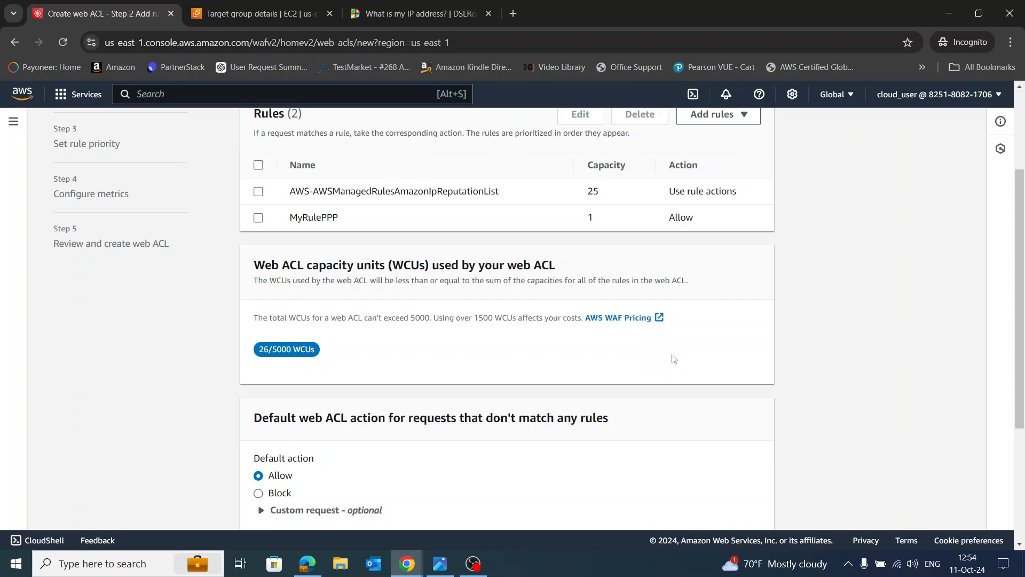
scroll(360, 363, "down", 2)
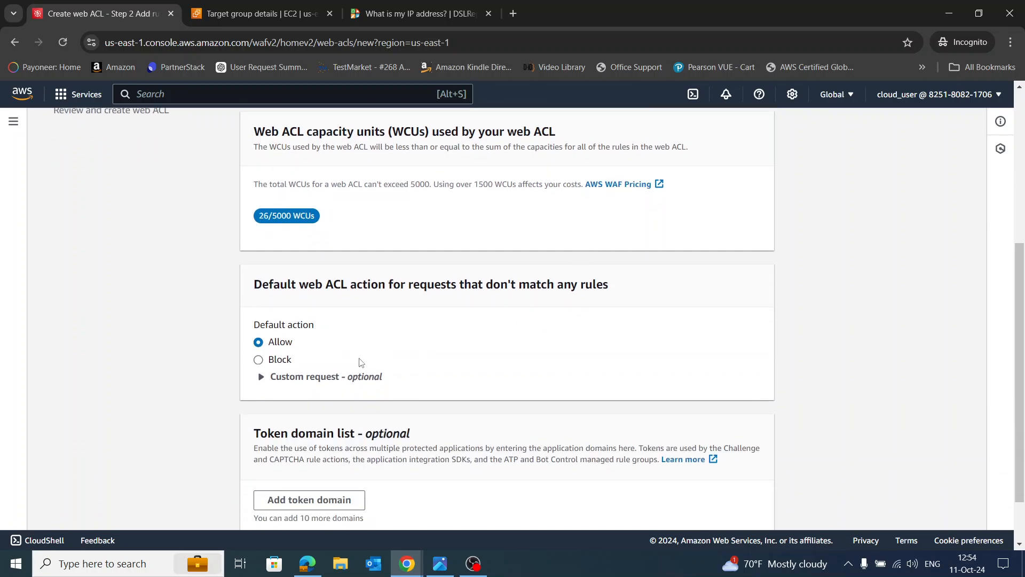
left_click(259, 360)
scroll(599, 366, "down", 2)
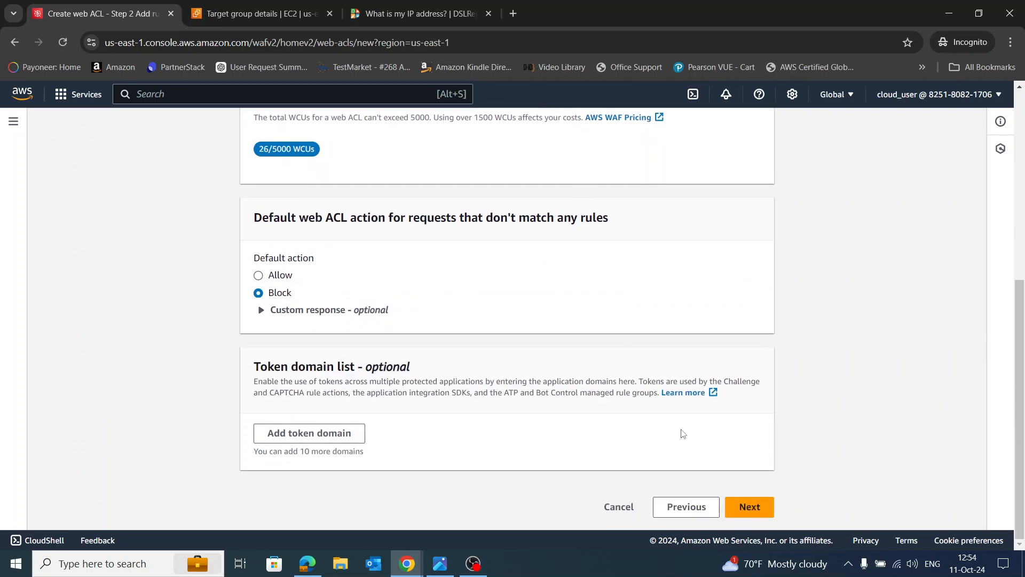
left_click(762, 503)
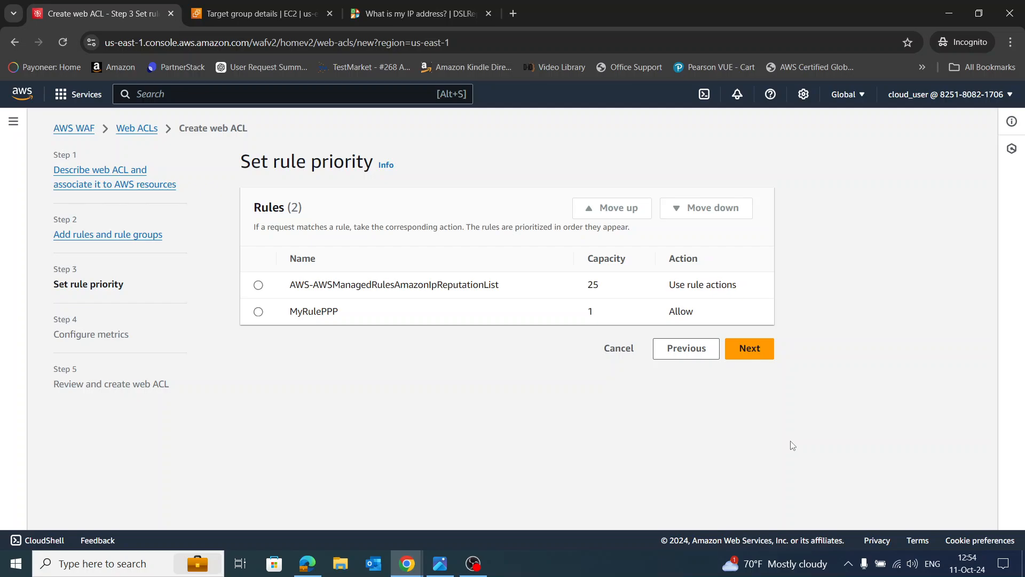
Keep the rule priority, disable sampled requests, and create web ACL AACL1
left_click(751, 350)
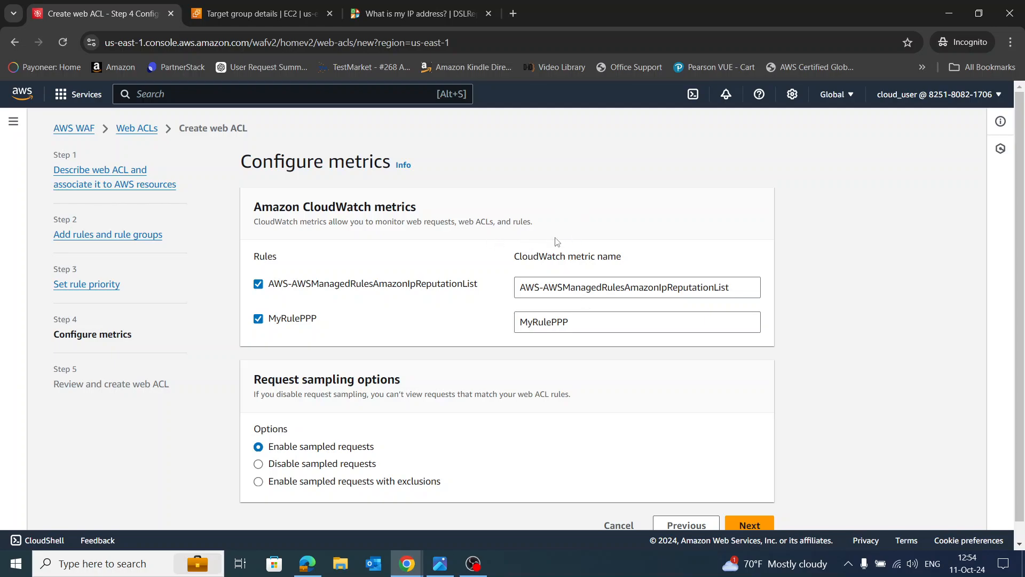
scroll(600, 360, "down", 1)
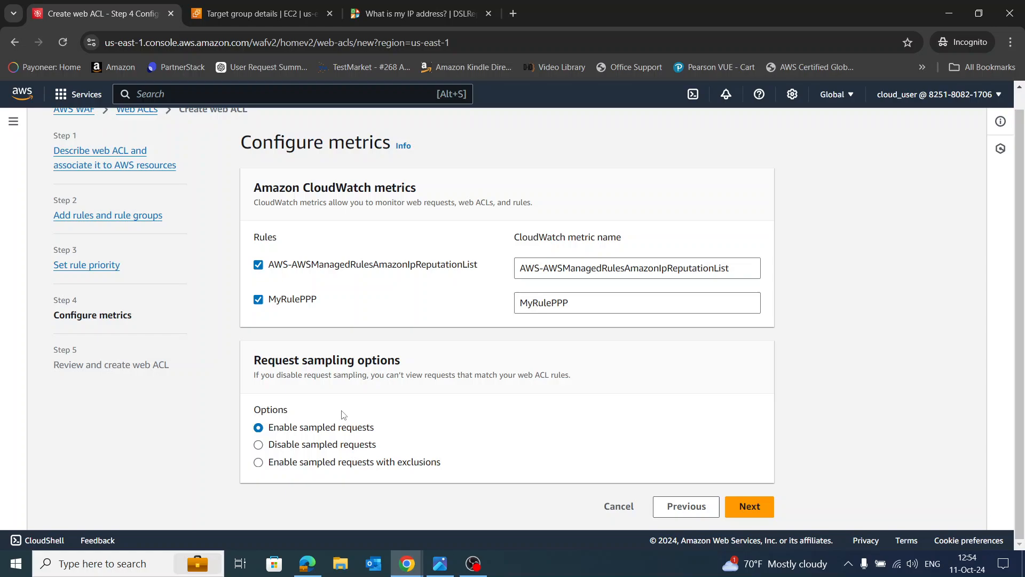
left_click(259, 445)
left_click(737, 507)
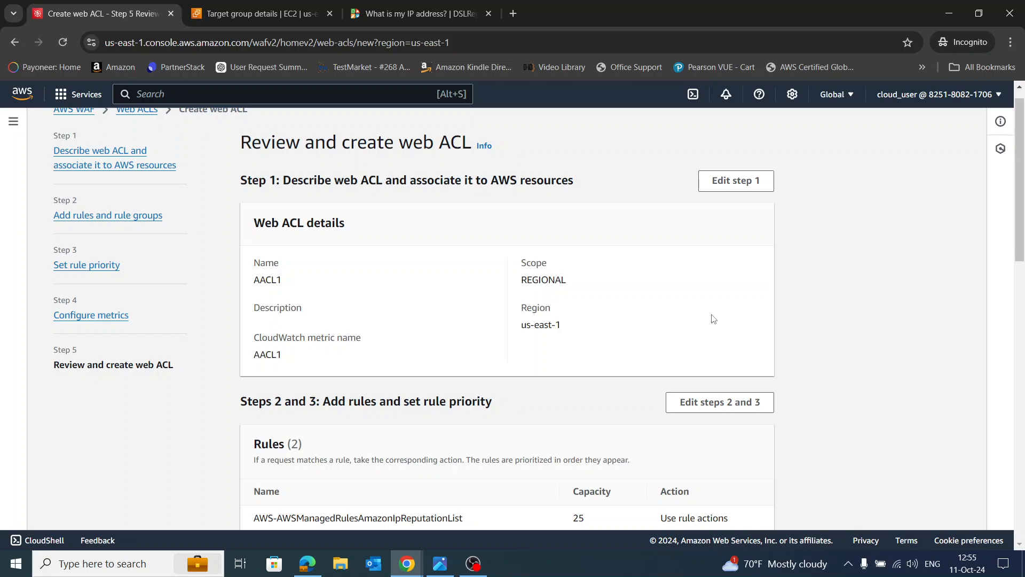
scroll(726, 315, "down", 15)
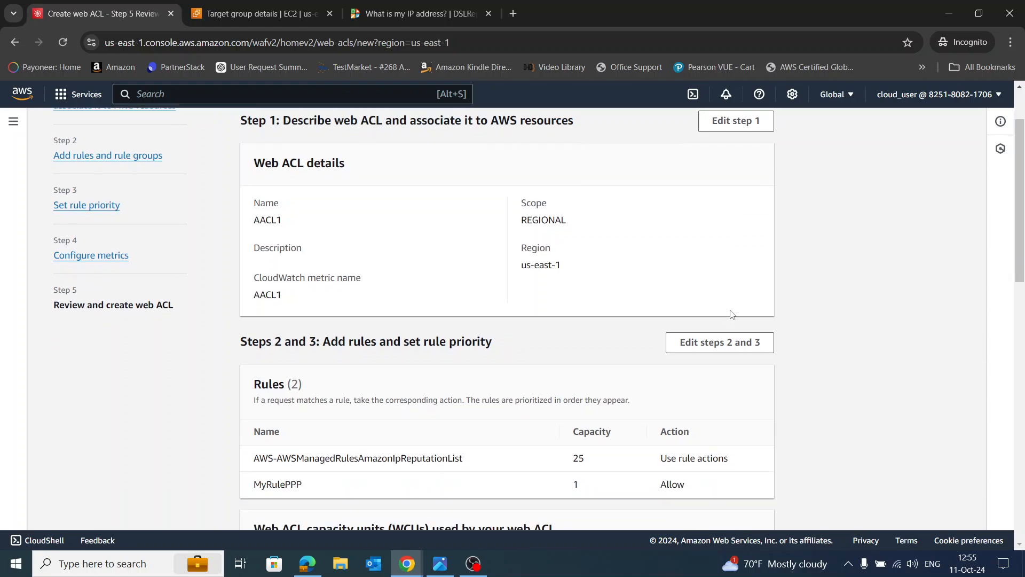
scroll(728, 309, "down", 2)
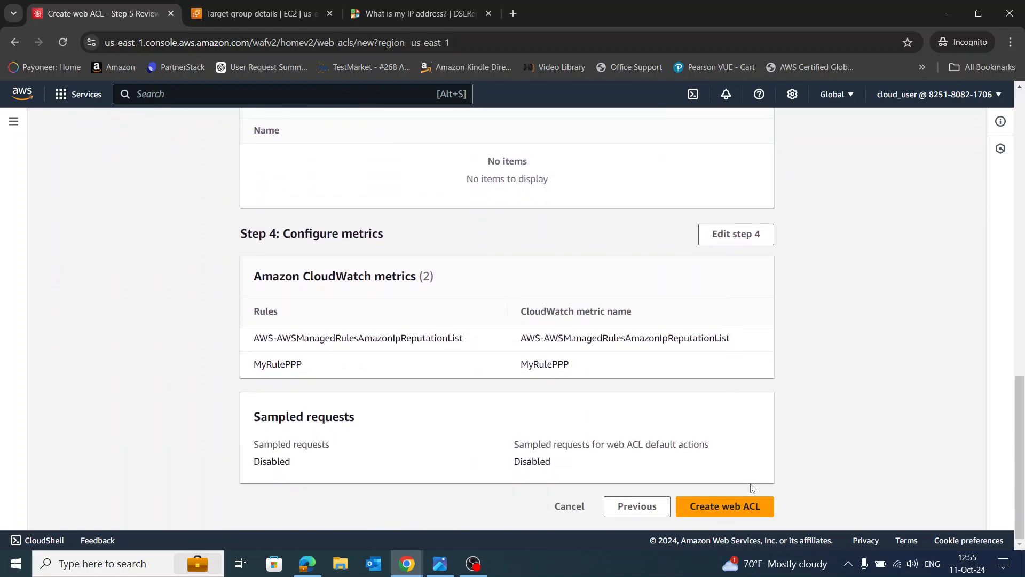
left_click(750, 501)
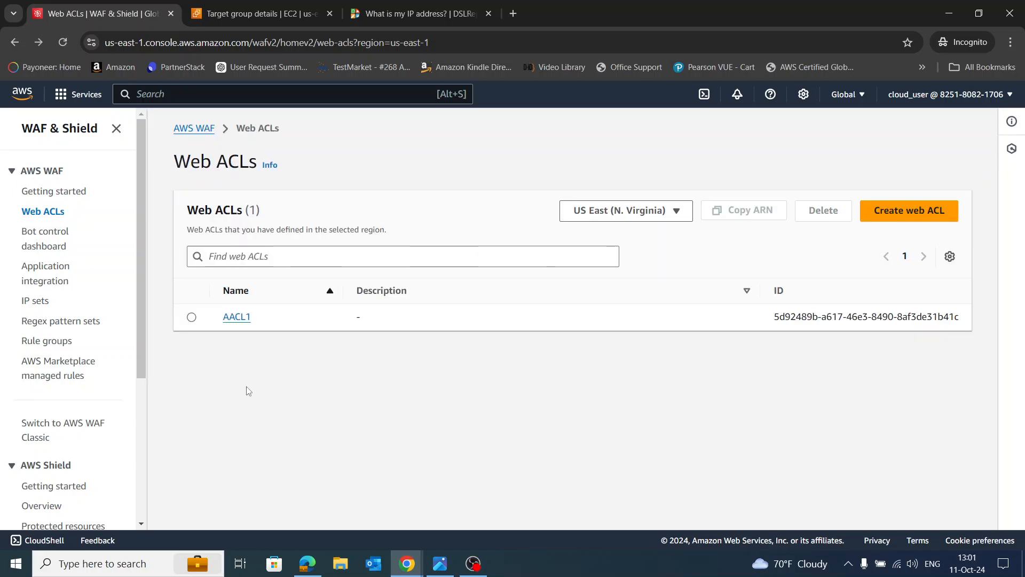
Add Application Load Balancer ALB1 as an associated AWS resource of web ACL AACL1
left_click(238, 318)
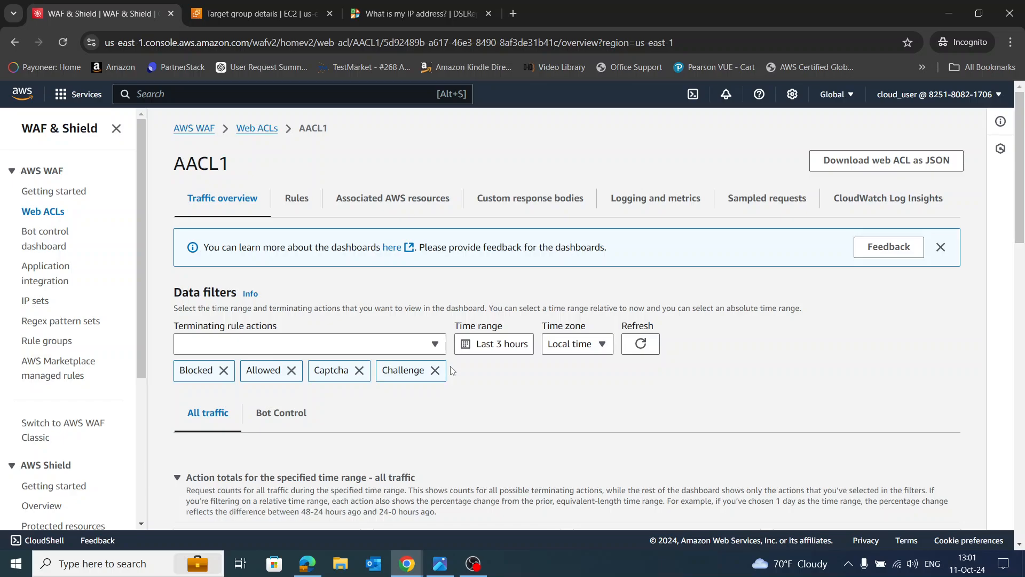
left_click(392, 203)
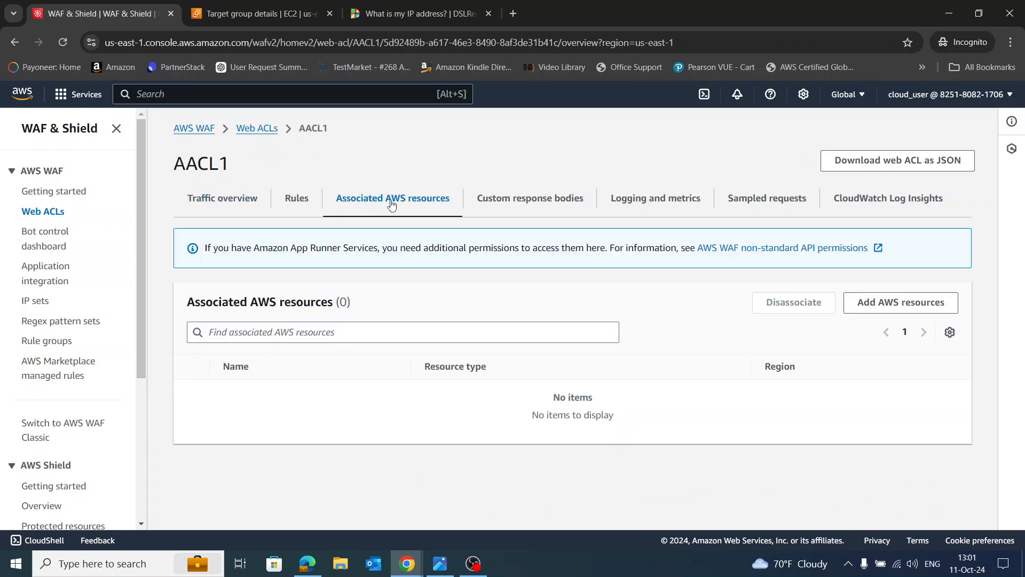
left_click(902, 313)
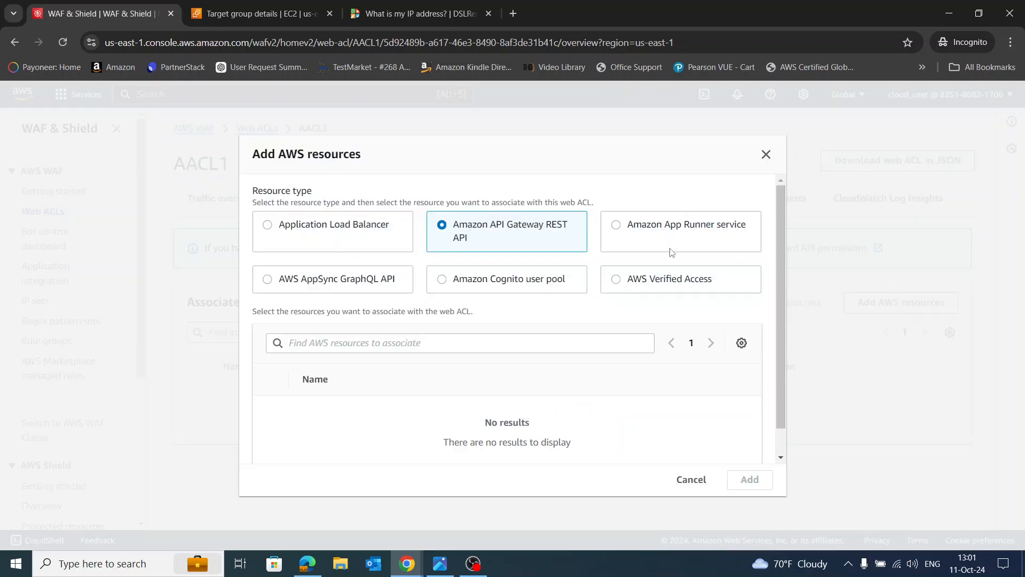
left_click(270, 231)
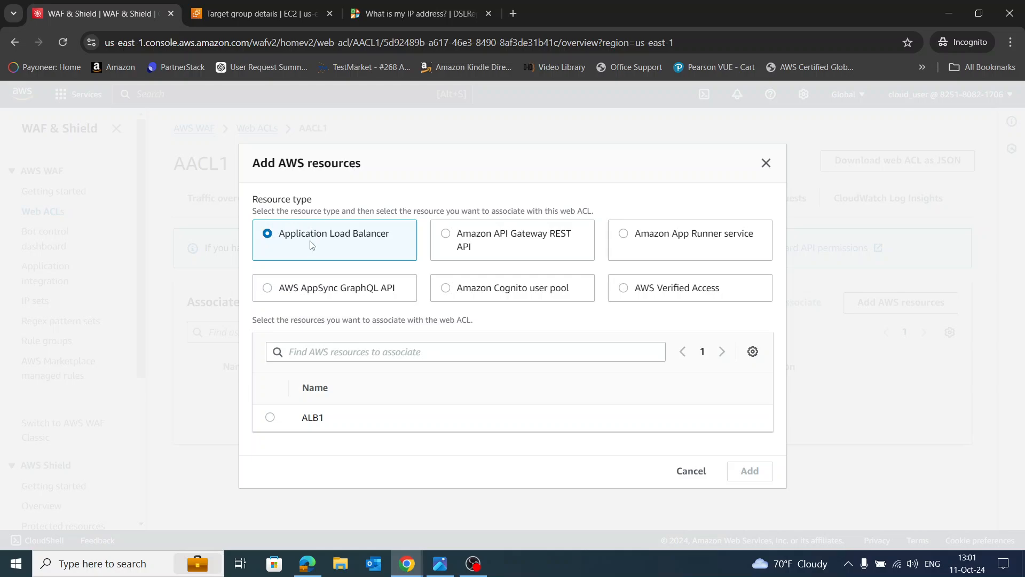
left_click(270, 418)
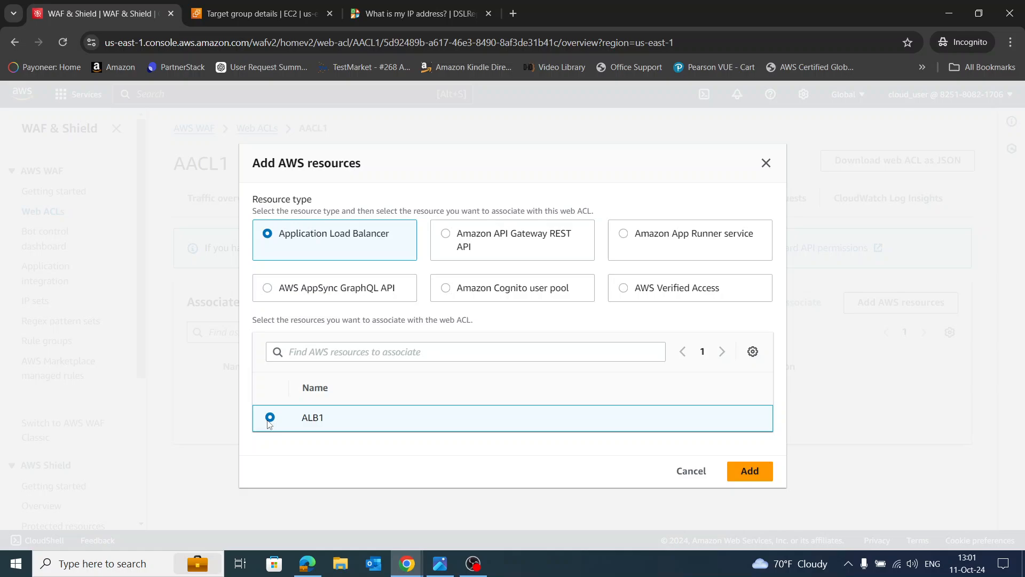
left_click(750, 472)
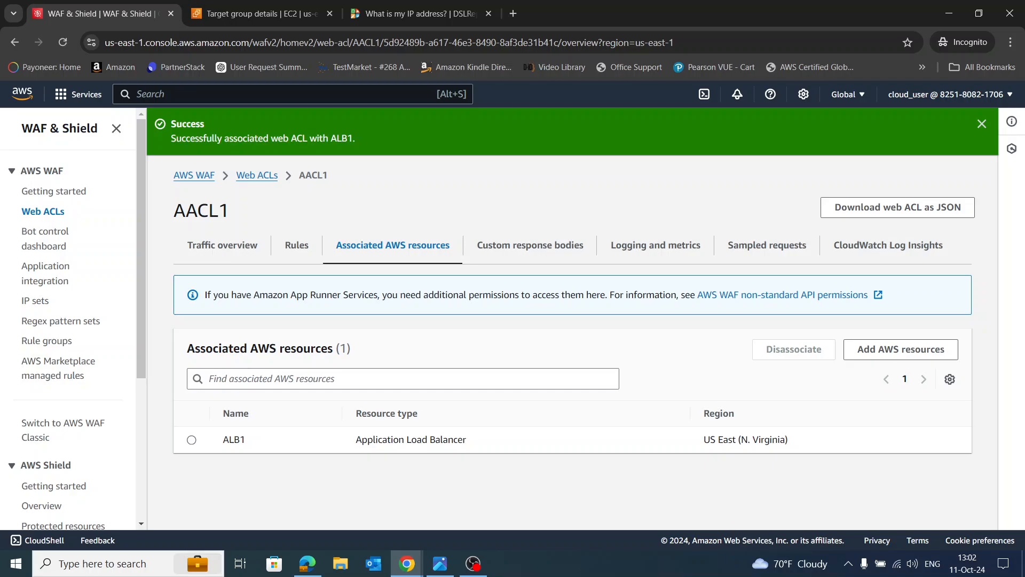
Go to the EC2 console's Load balancers list, searching for ec2
left_click(982, 125)
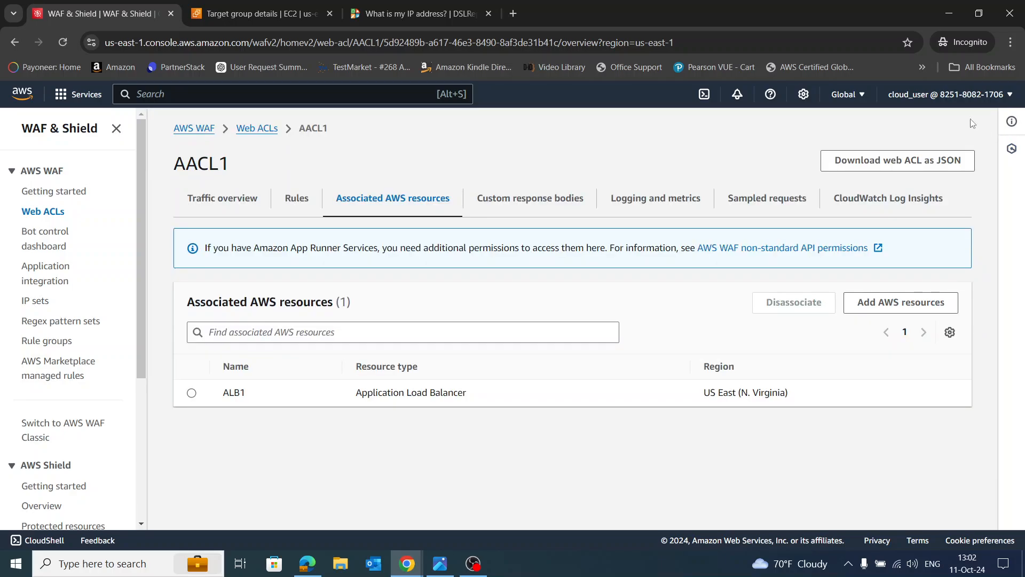
left_click(489, 16)
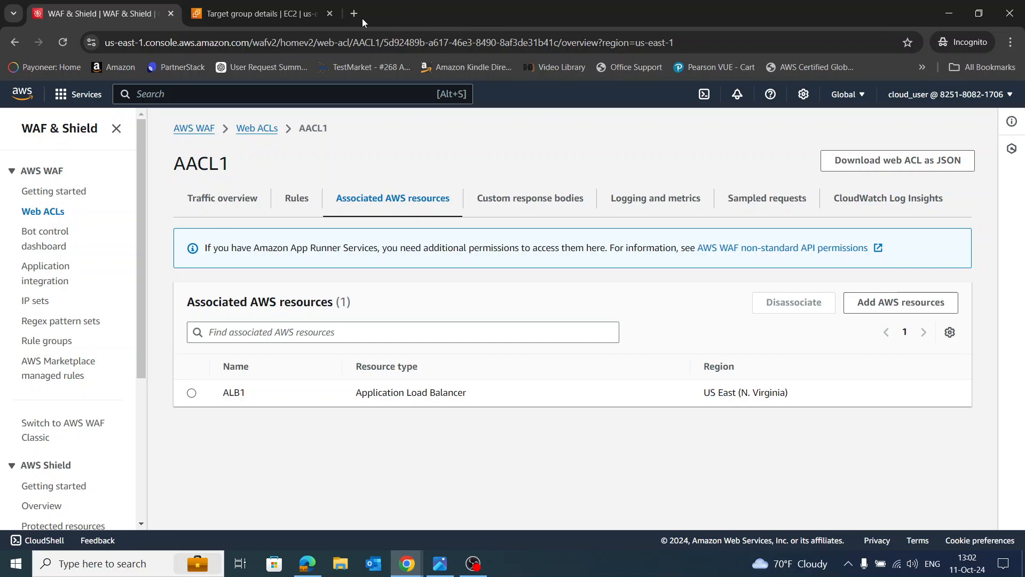
left_click(240, 92)
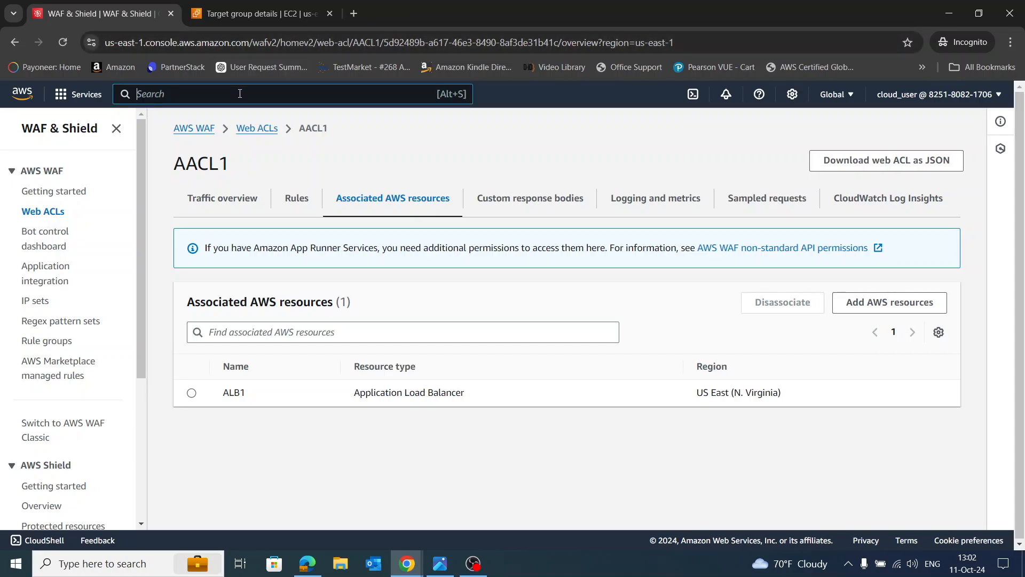
type("ec2")
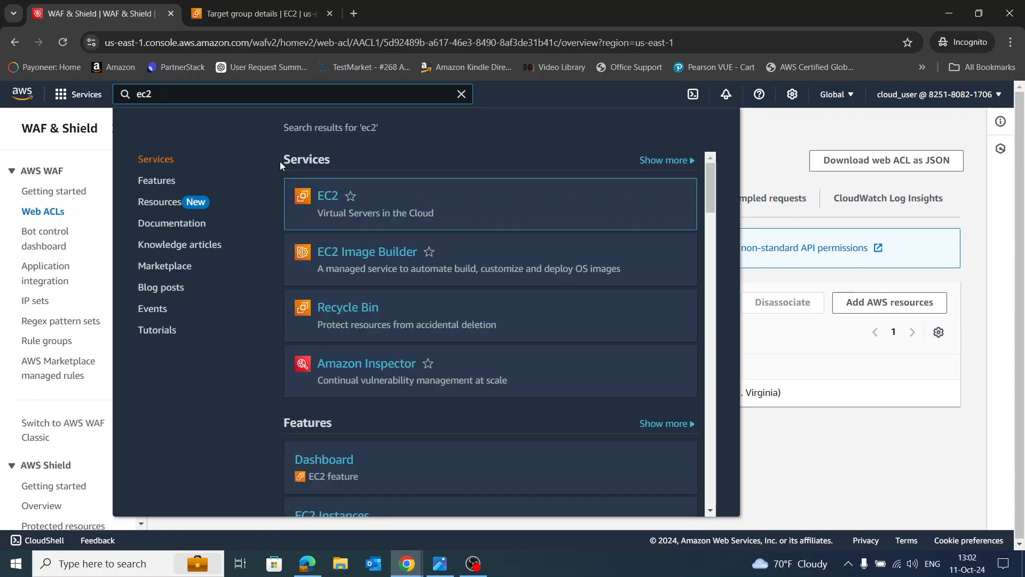
left_click(334, 196)
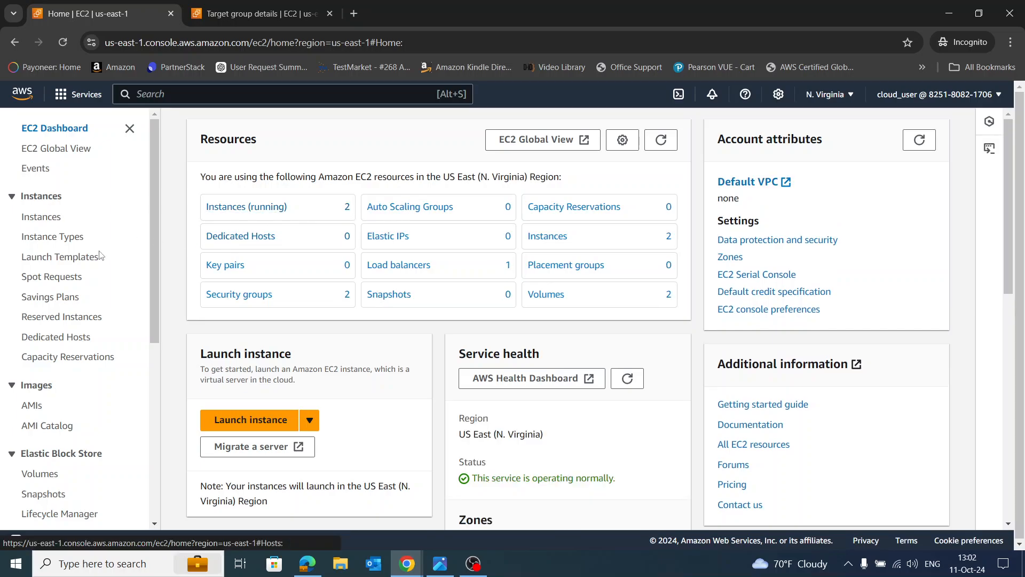
scroll(80, 267, "down", 6)
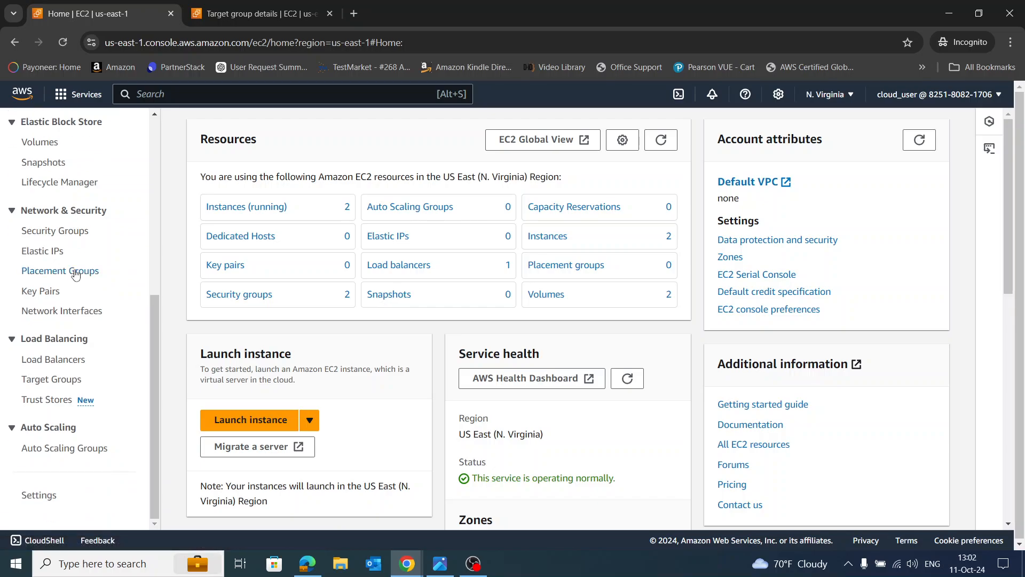
left_click(56, 361)
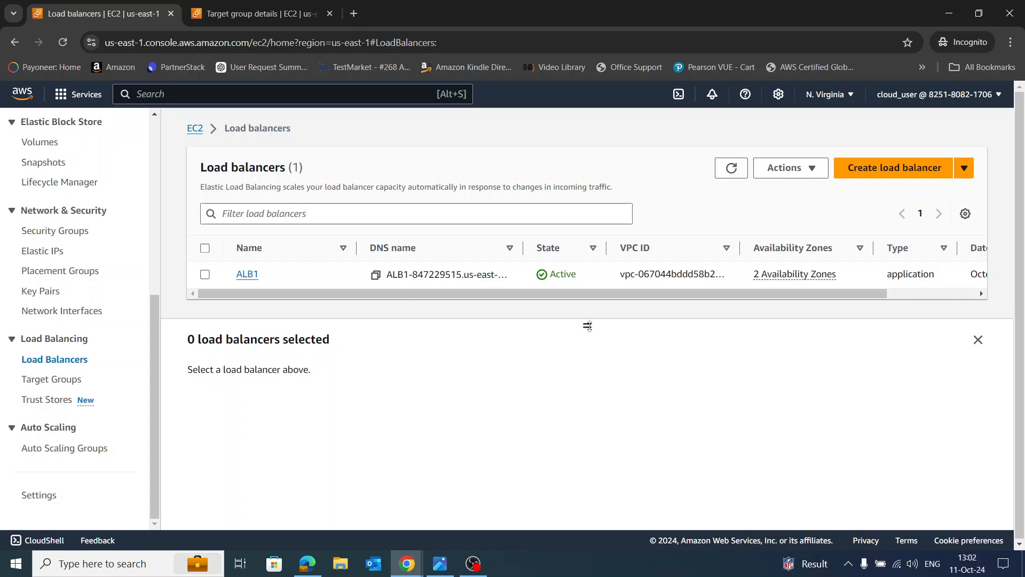
Open the ALB1 load balancer's page and copy its DNS name
mouse_move(587, 325)
left_mouse_down()
mouse_move(588, 419)
mouse_move(587, 331)
left_mouse_up()
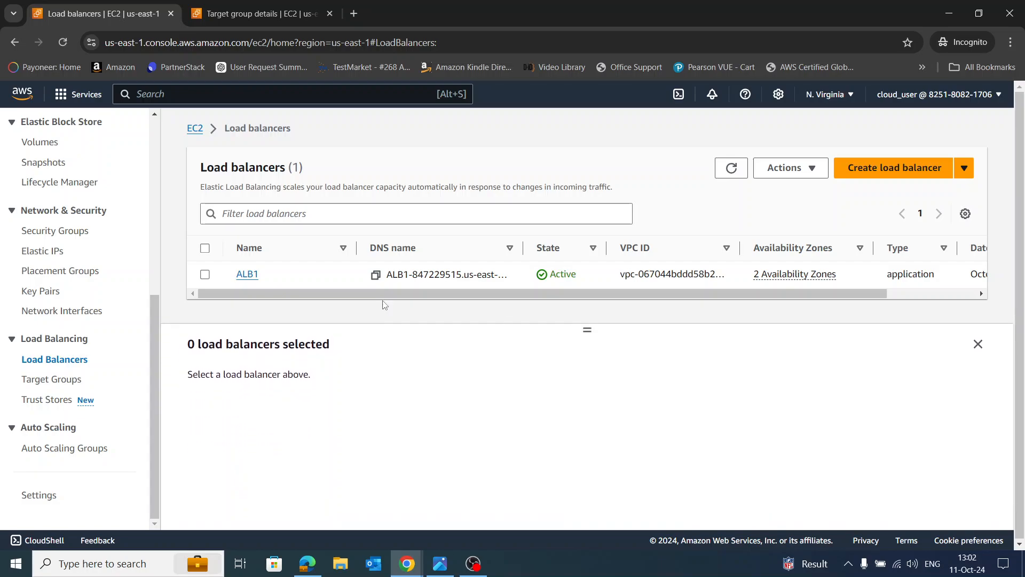
left_click(206, 276)
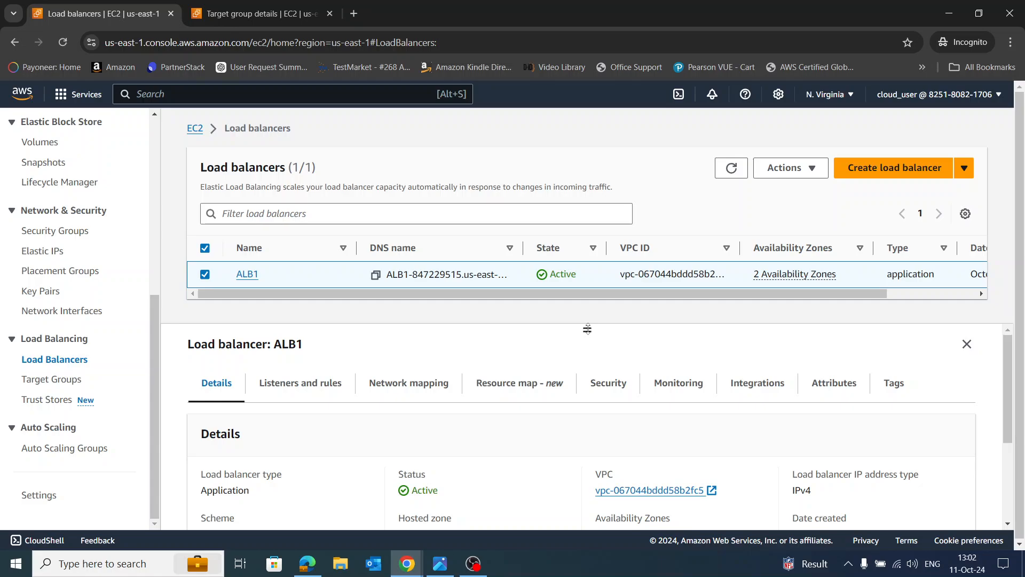
left_click_drag(587, 328, 587, 320)
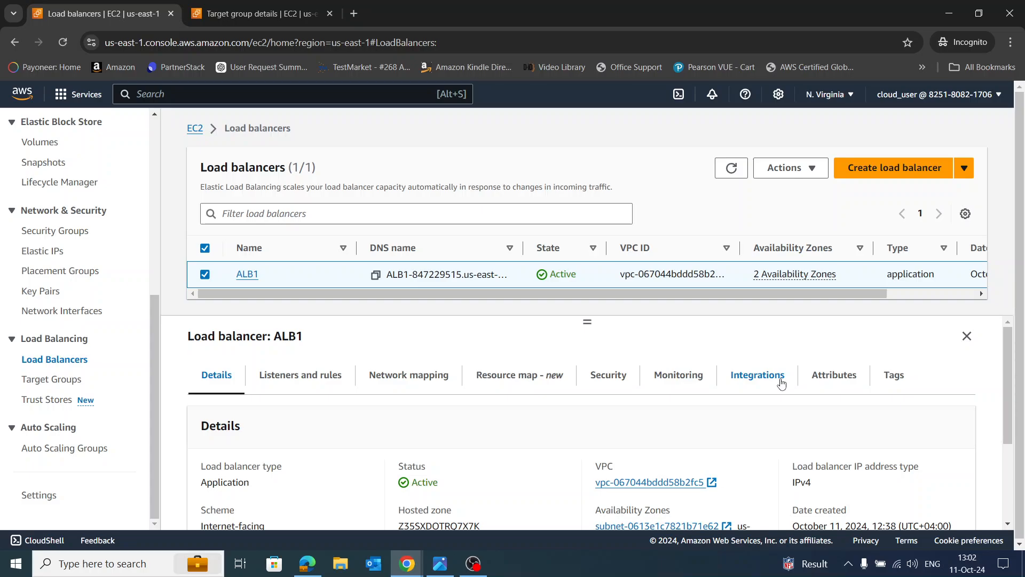
scroll(736, 435, "down", 3)
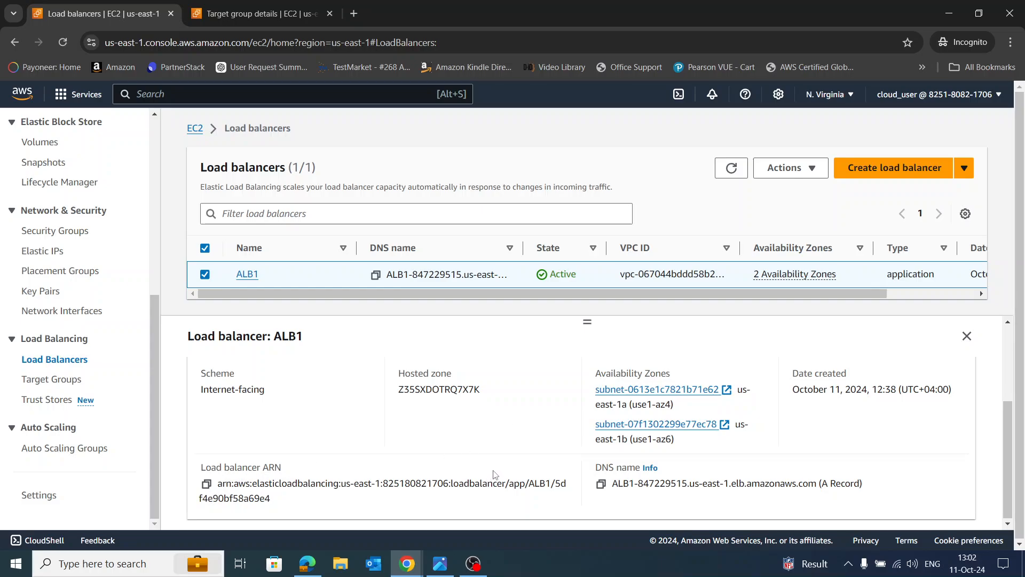
scroll(493, 476, "up", 3)
scroll(554, 467, "down", 1)
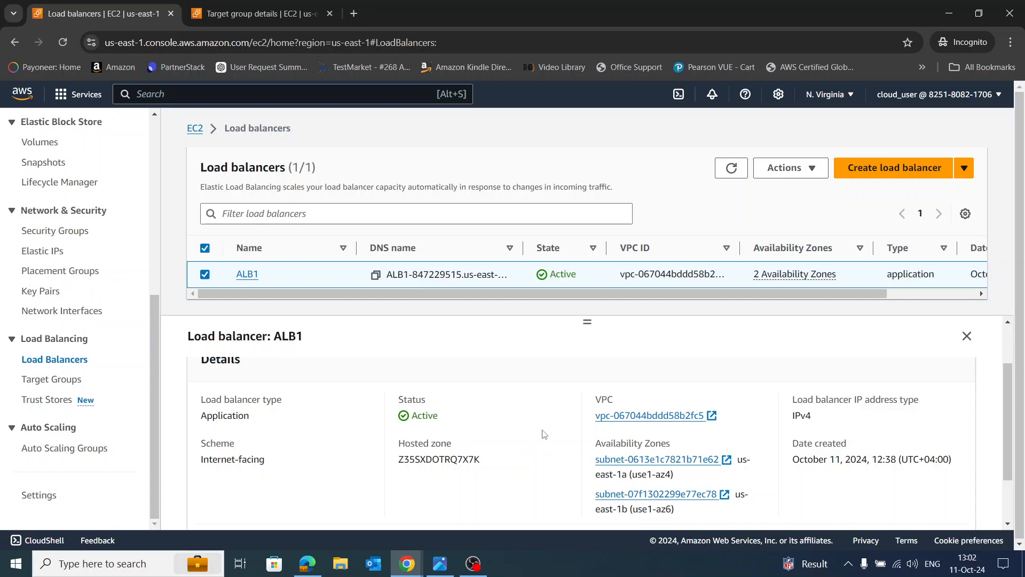
scroll(550, 431, "down", 1)
scroll(555, 433, "up", 2)
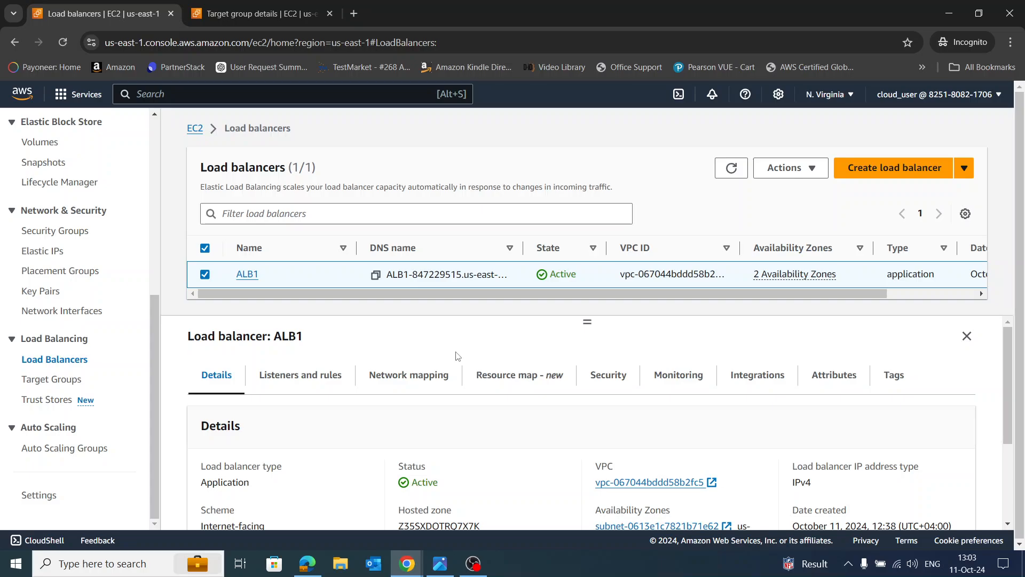
left_click(247, 275)
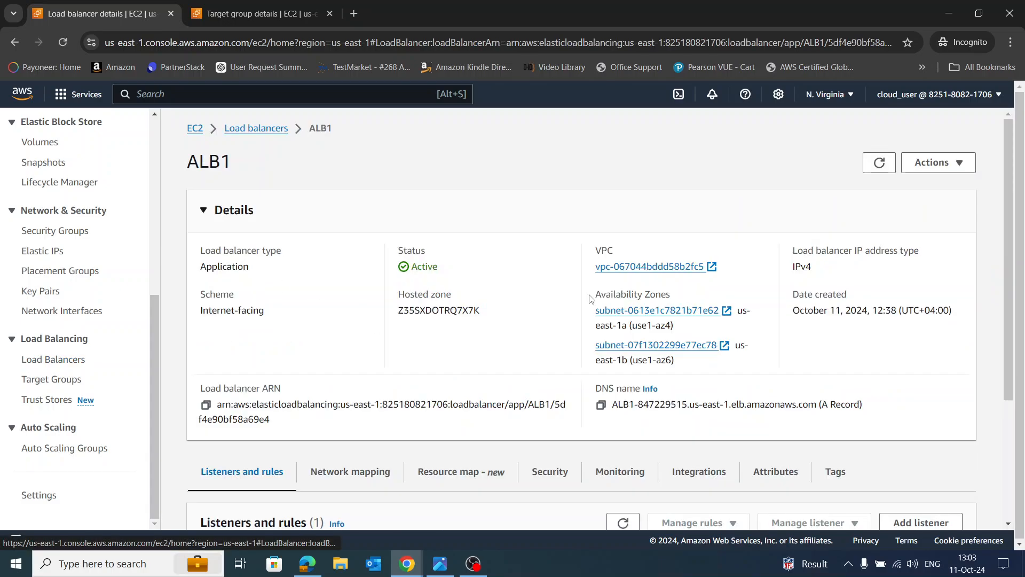
left_click(601, 405)
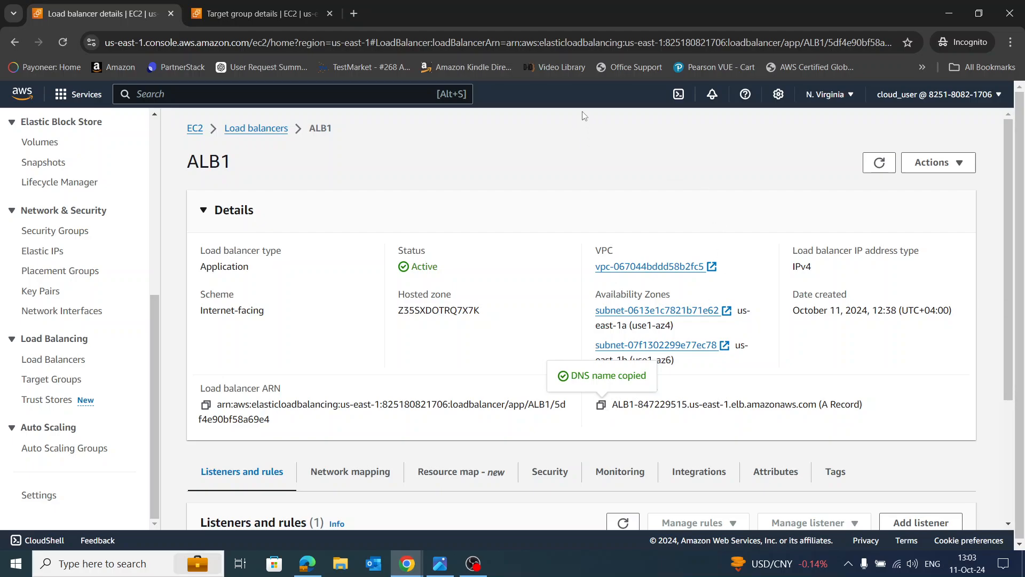
Load ALB1's copied DNS name in a new incognito tab, continuing past the insecure-site warning
left_click(354, 13)
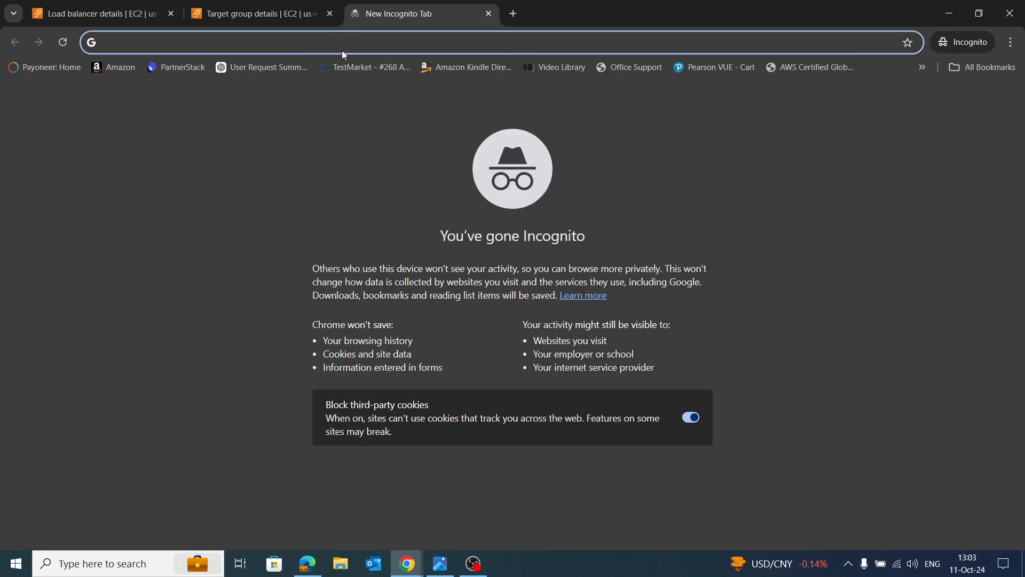
key("ctrl+v")
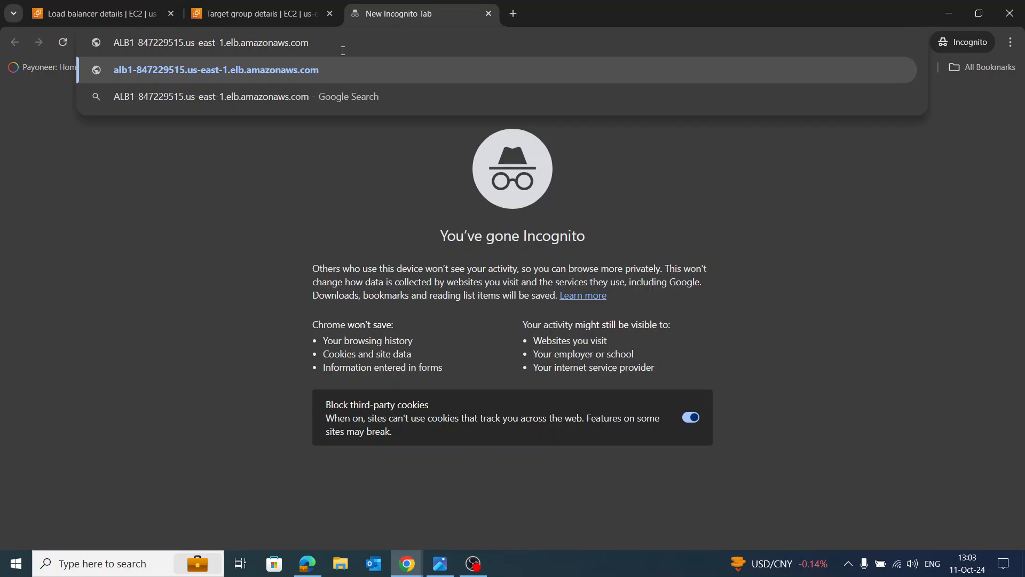
key("Return")
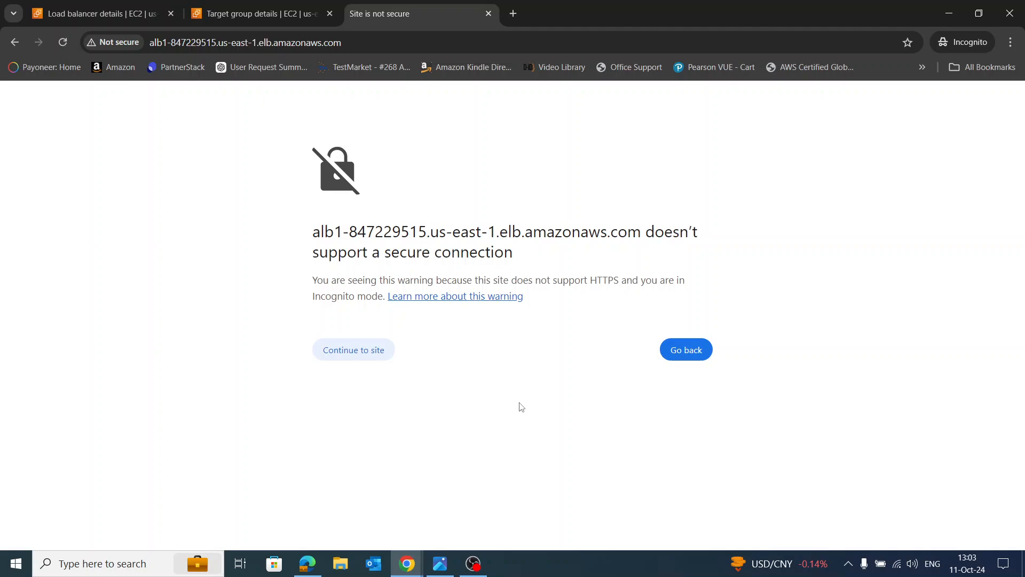
left_click(365, 353)
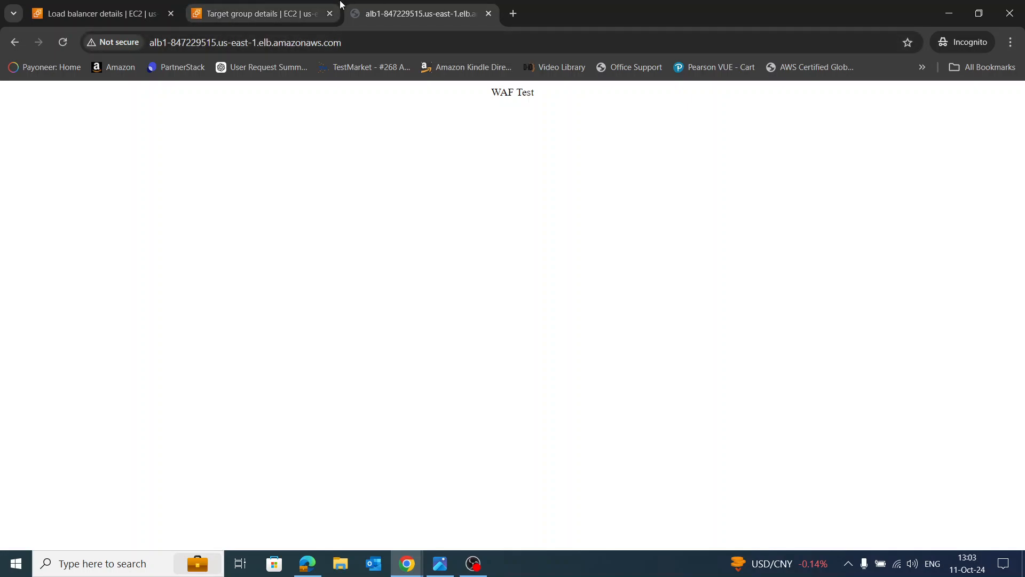
Open the Set1PPPP IP set under WAF & Shield IP sets
left_click(225, 15)
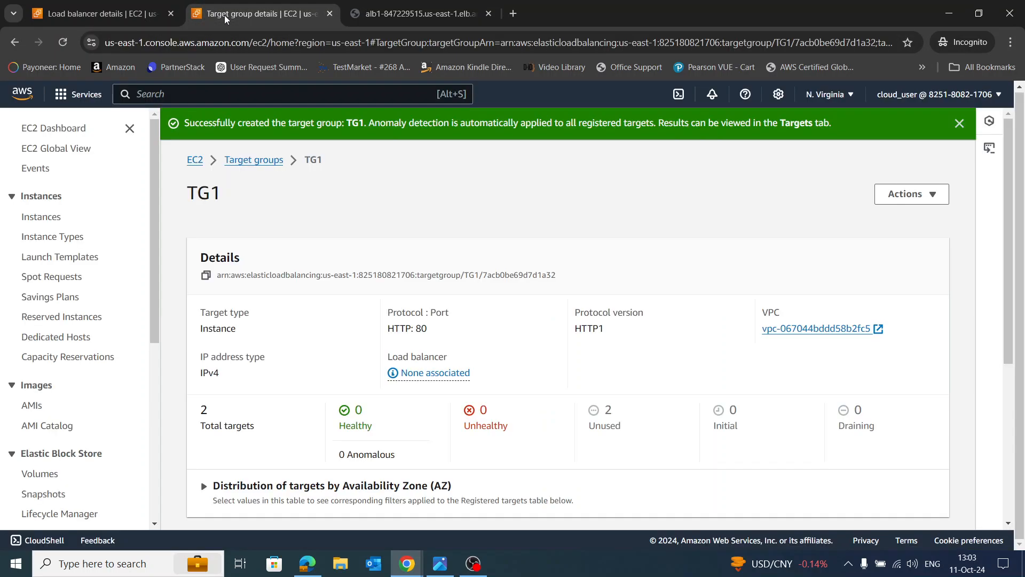
left_click(195, 161)
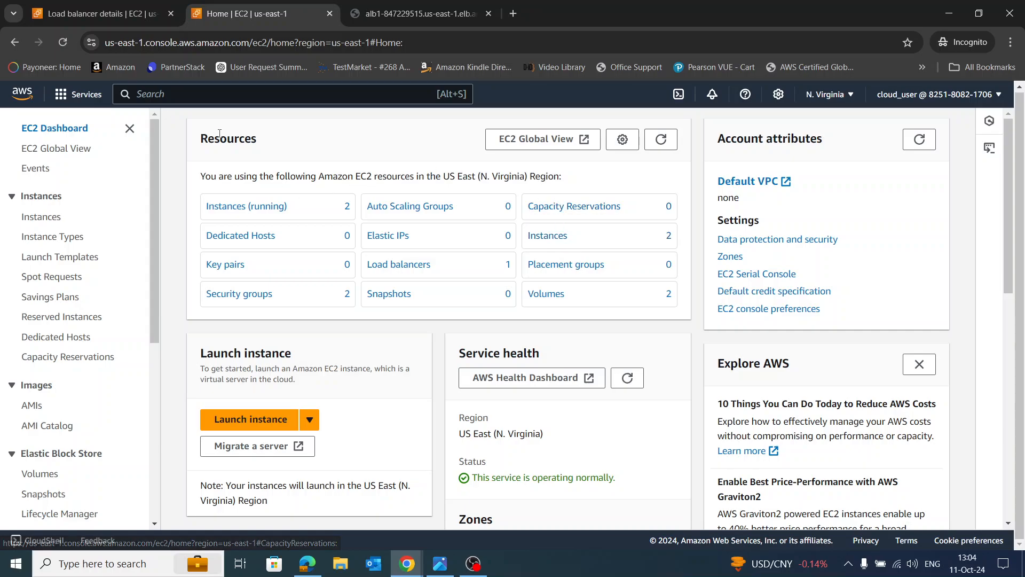
left_click(210, 92)
type("waf")
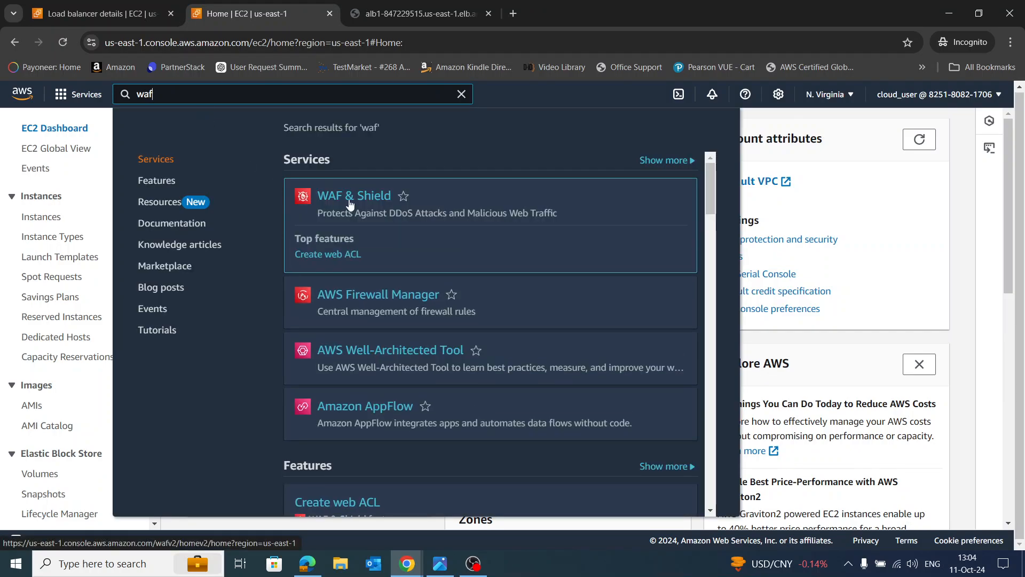
left_click(349, 204)
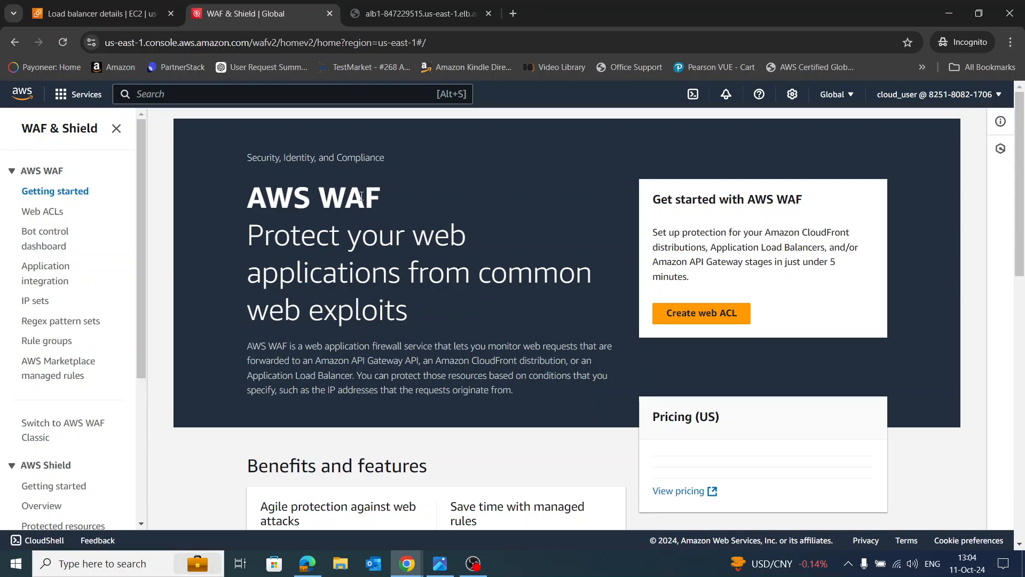
left_click(39, 302)
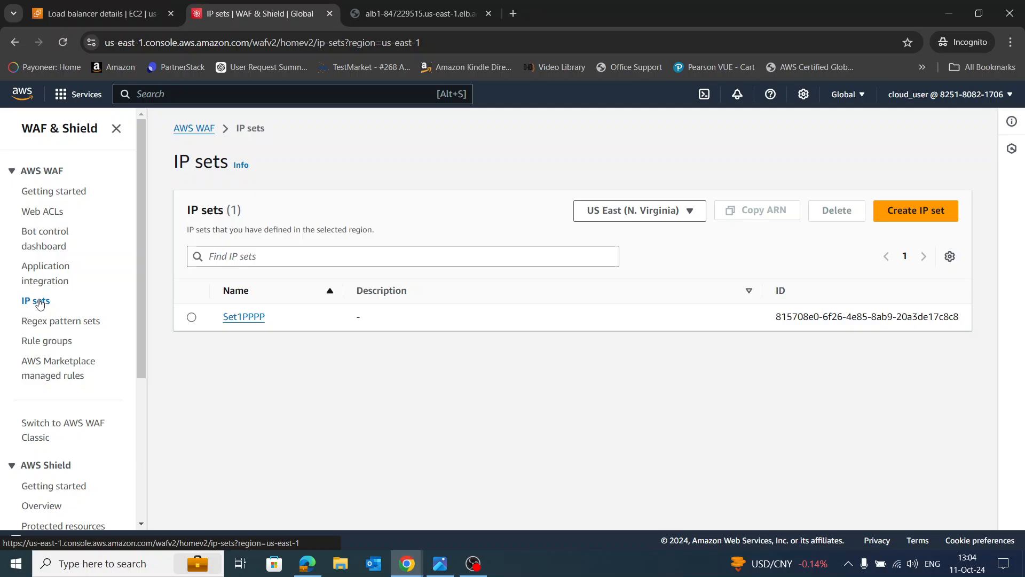
left_click(239, 319)
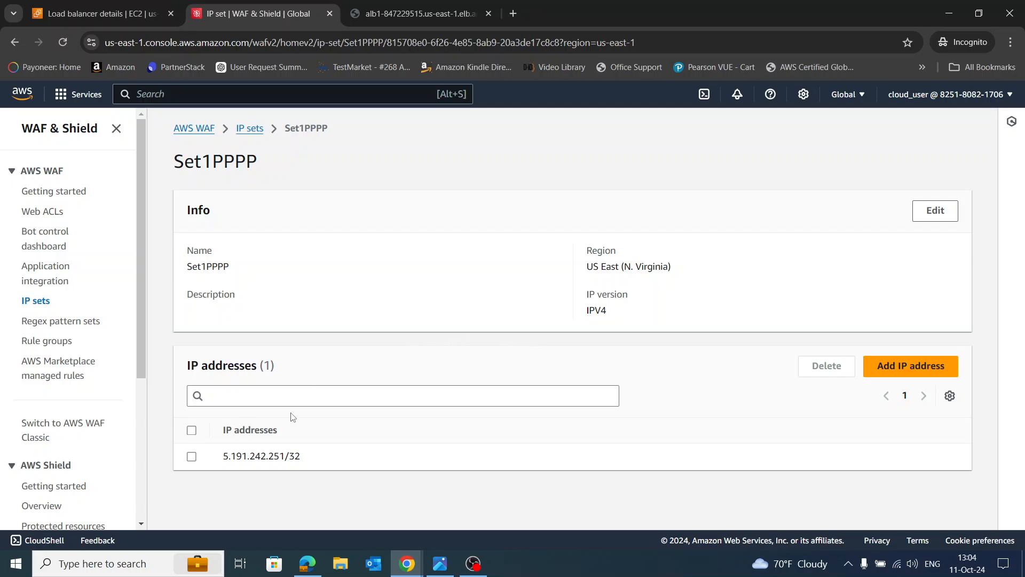
Delete the only IP address from Set1PPPP, confirming with 'delete'
left_click(191, 456)
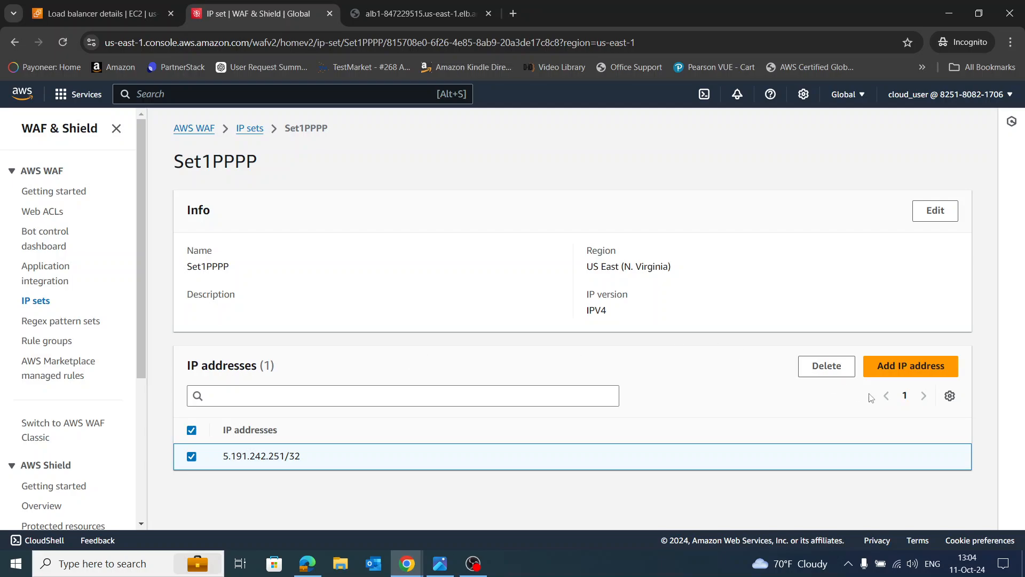
left_click(809, 375)
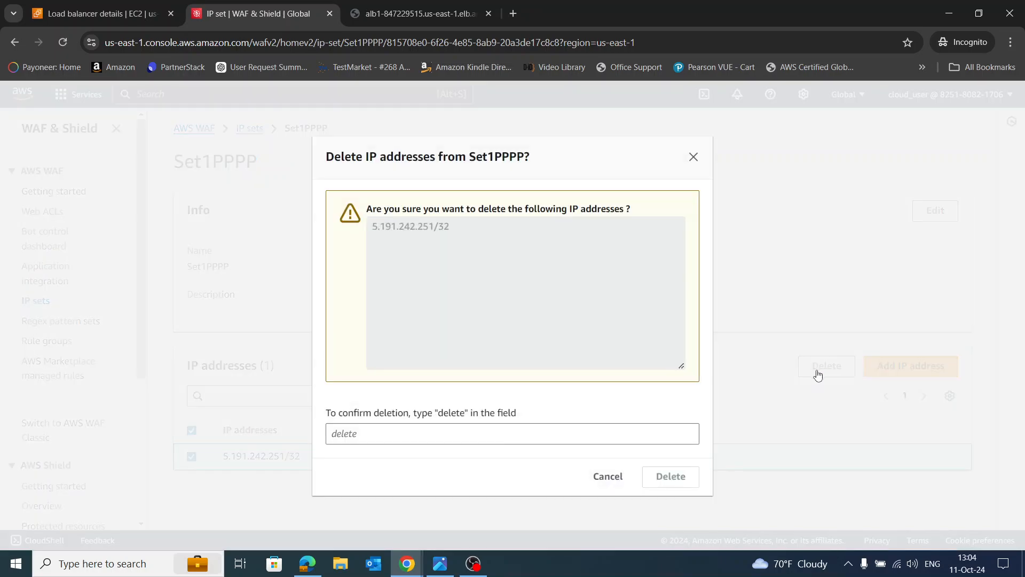
left_click(463, 436)
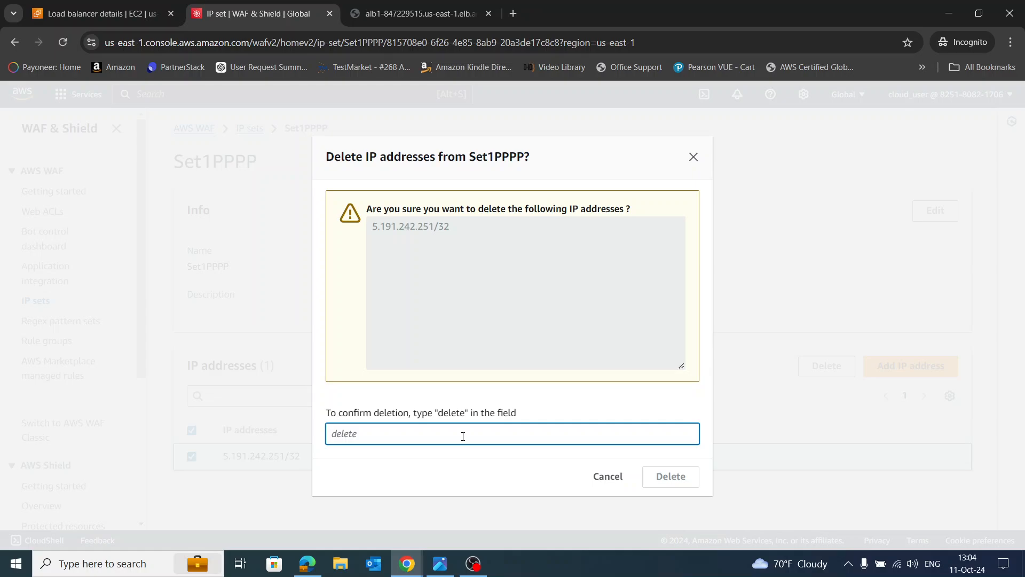
type("delete")
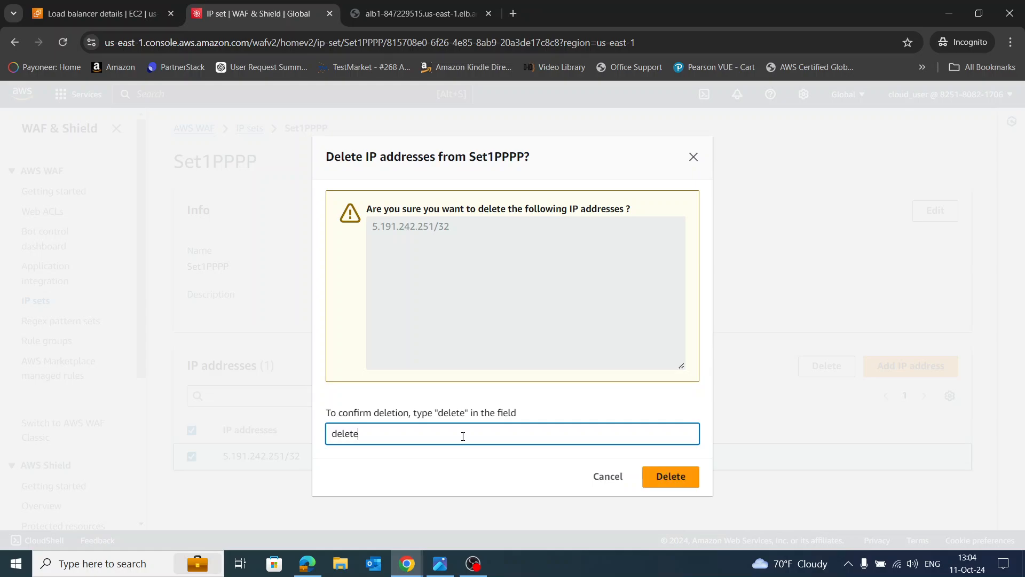
key("Return")
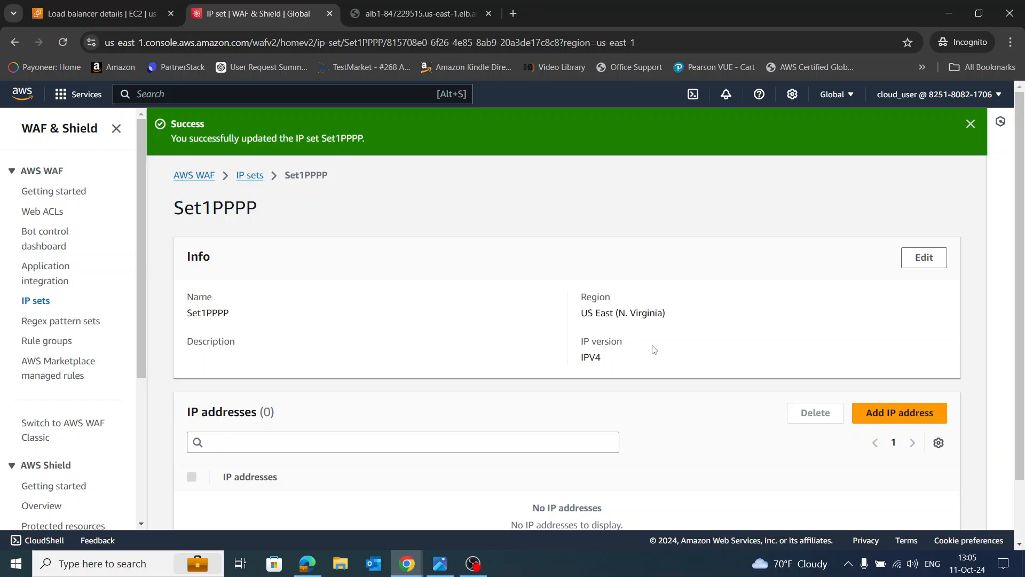
Reload the test site tab to confirm it now returns 403 Forbidden
scroll(430, 256, "down", 2)
left_click(426, 16)
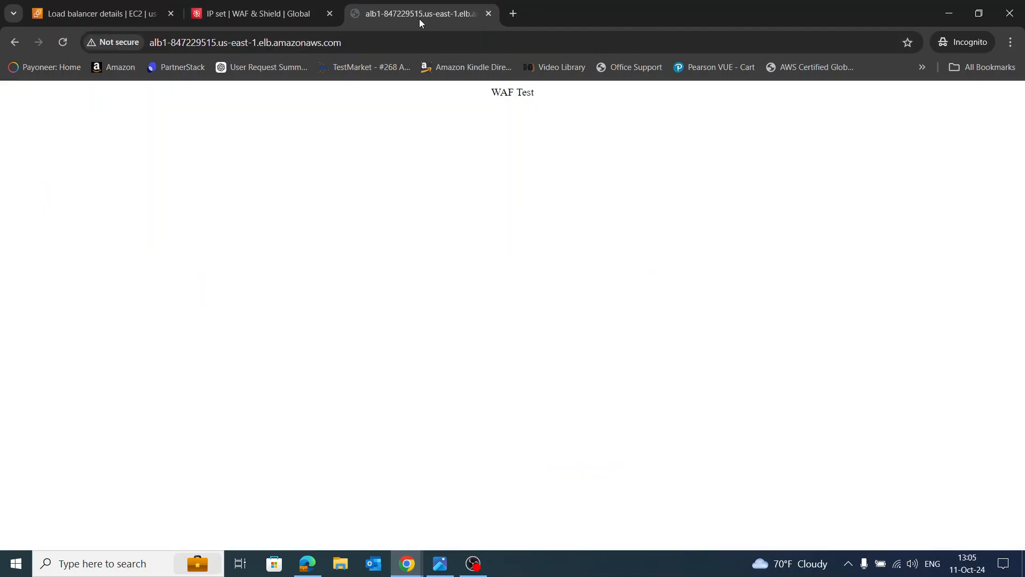
left_click(63, 42)
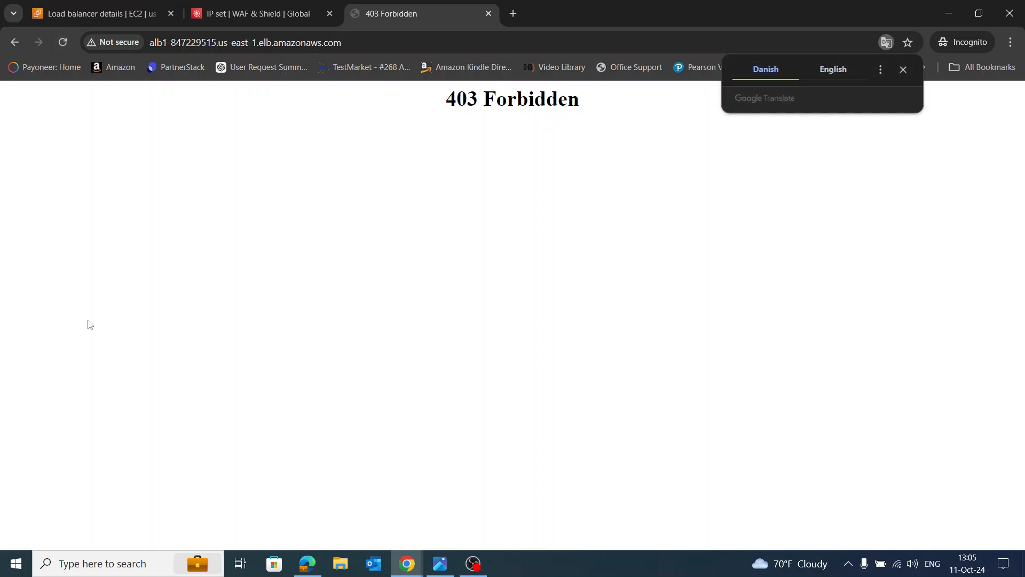